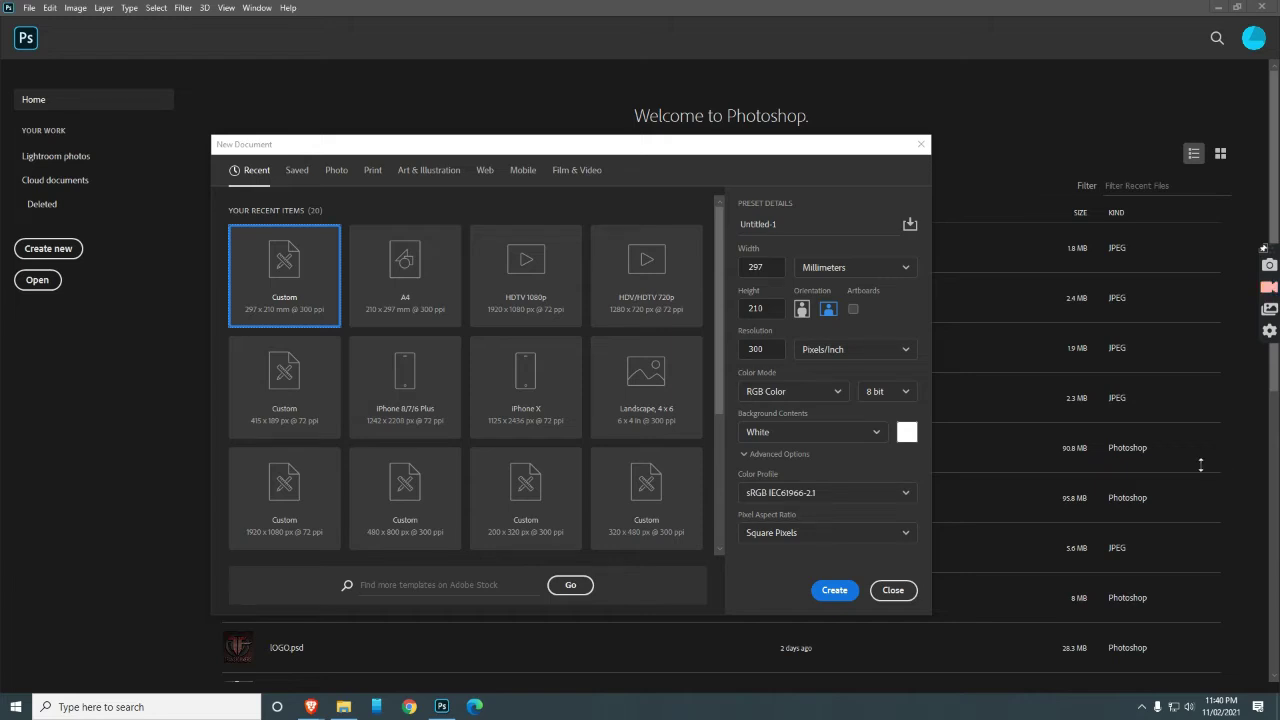
- Create a new 297 × 210 mm landscape document at 300 pixels/inch in RGB Color with a white background
left_click(412, 270)
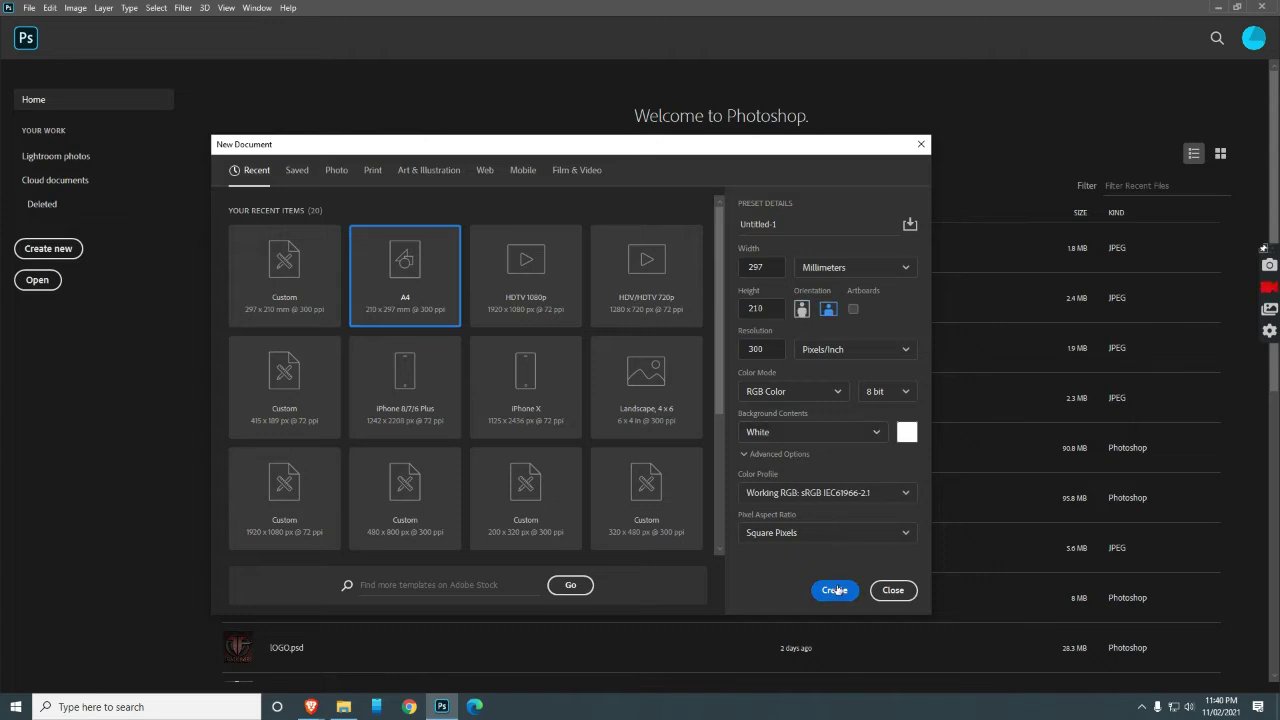
left_click(834, 590)
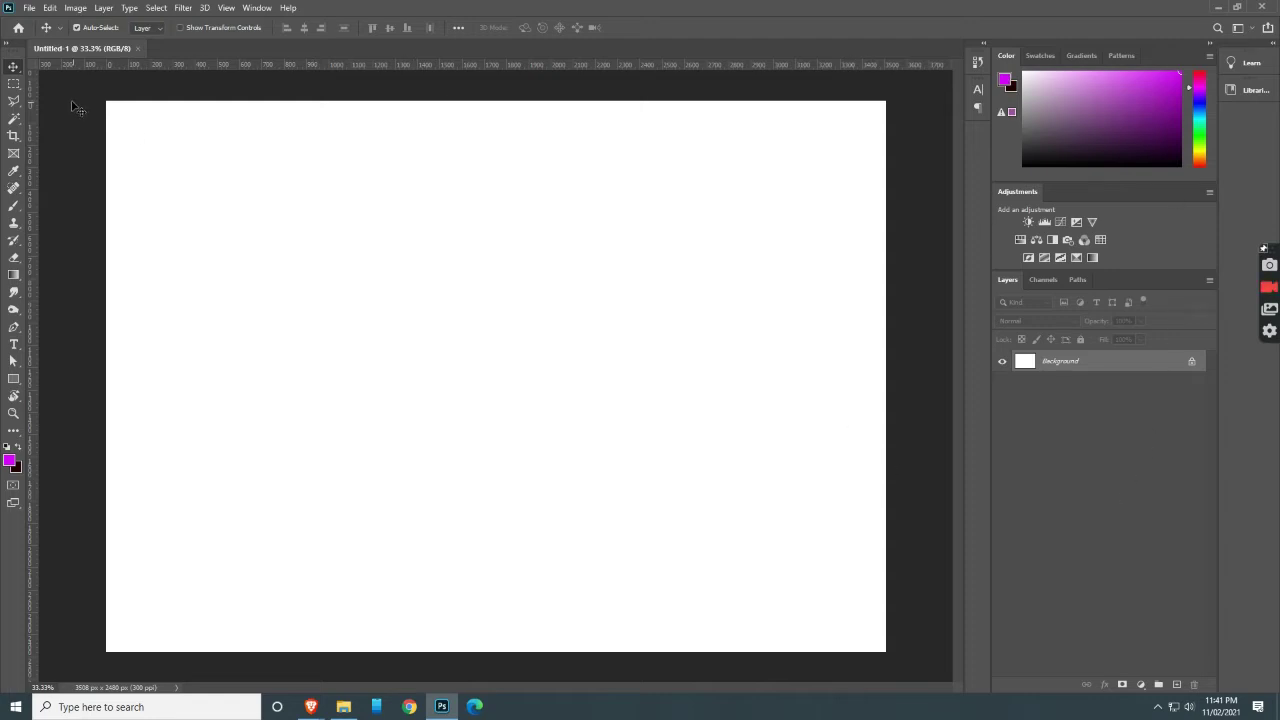
- Examine the marquee, lasso and wand selection tool variants and the add, subtract and intersect selection modes
left_click(13, 85)
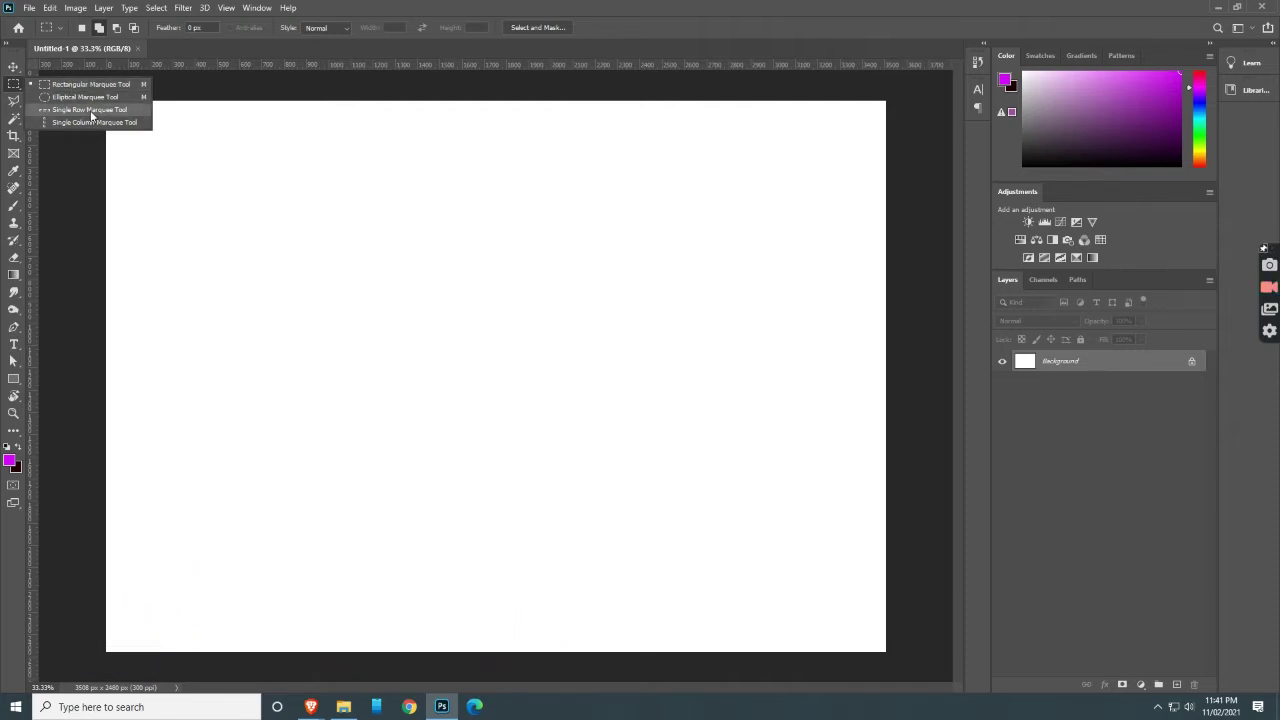
left_click(13, 101)
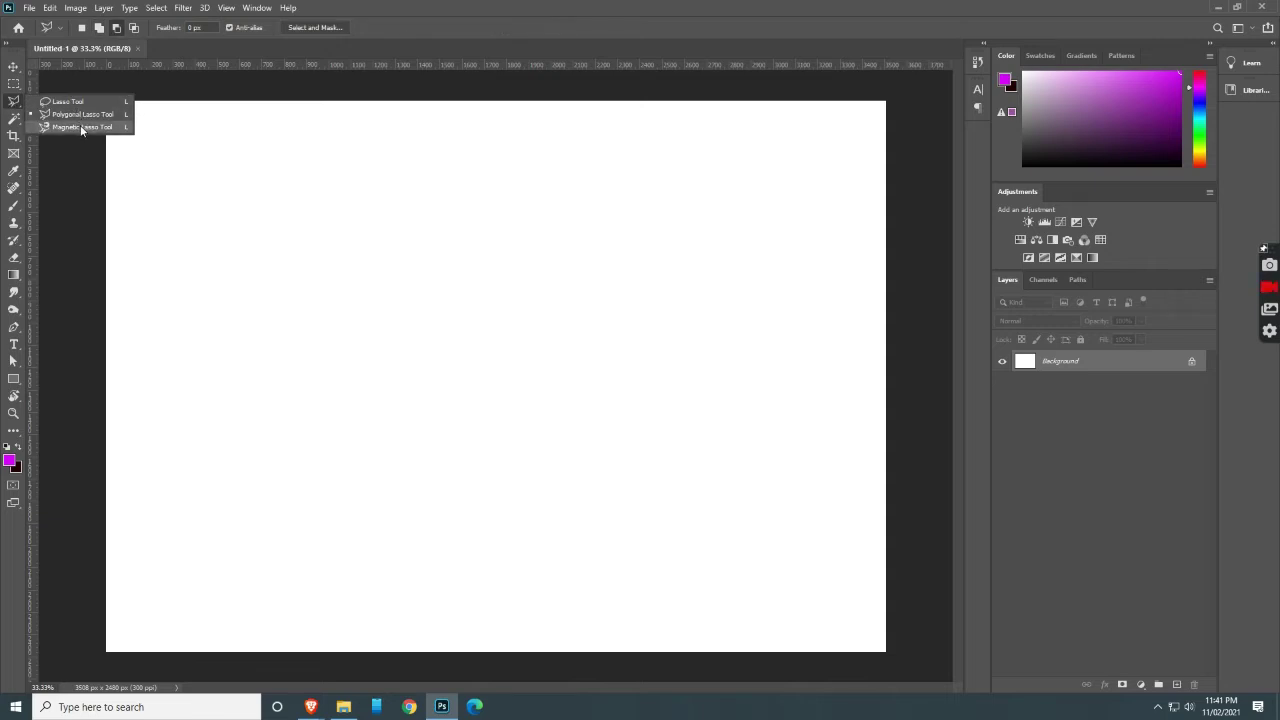
left_click(13, 118)
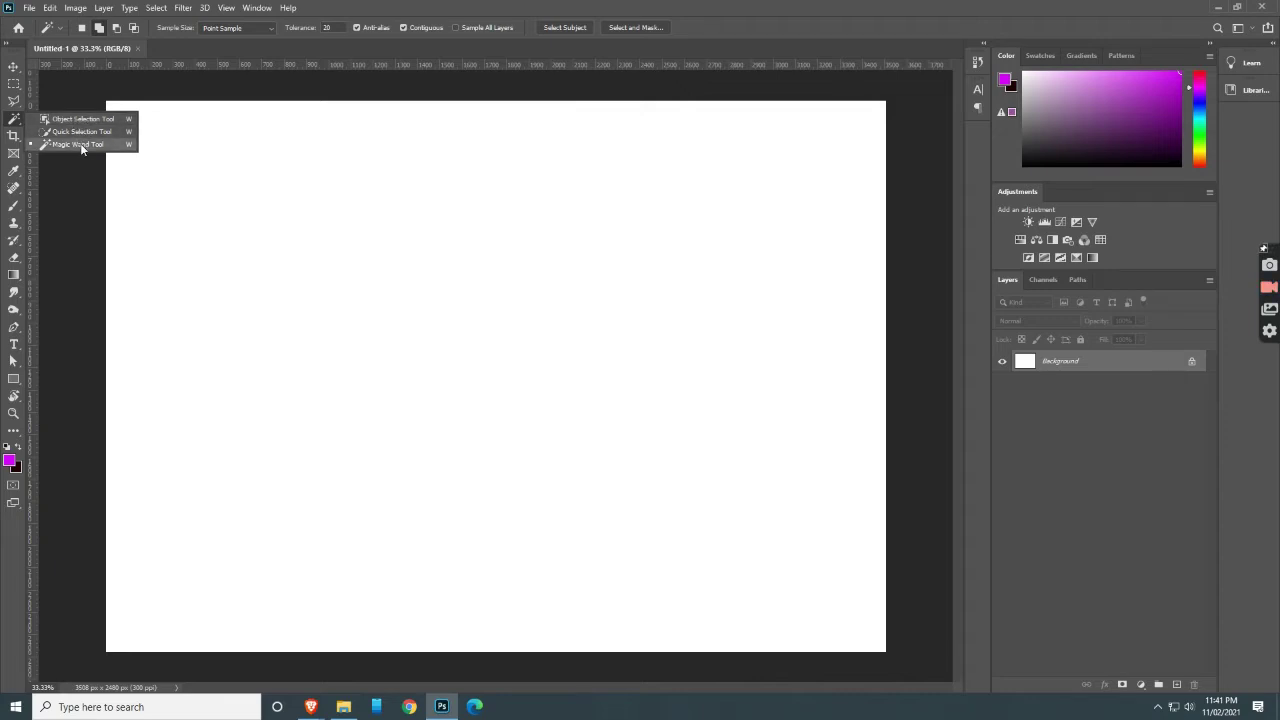
left_click(11, 66)
left_click(14, 84)
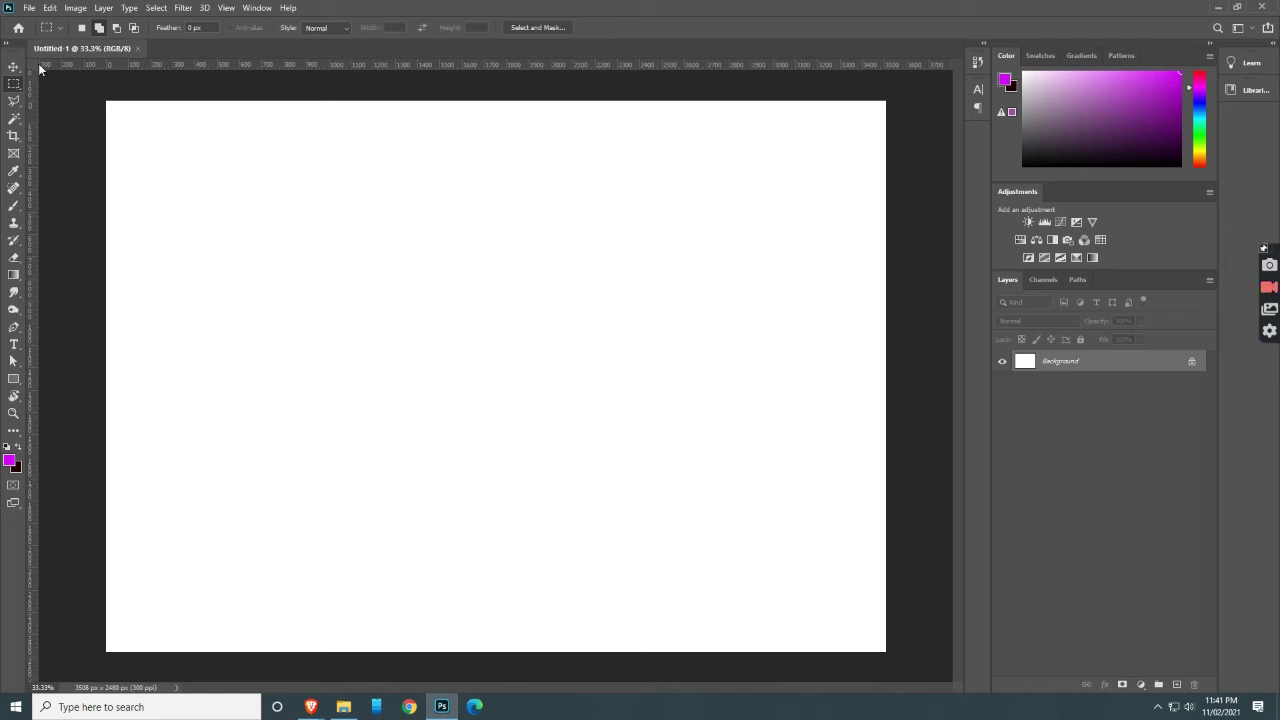
left_click(98, 28)
left_click(117, 29)
left_click(136, 29)
left_click(13, 68)
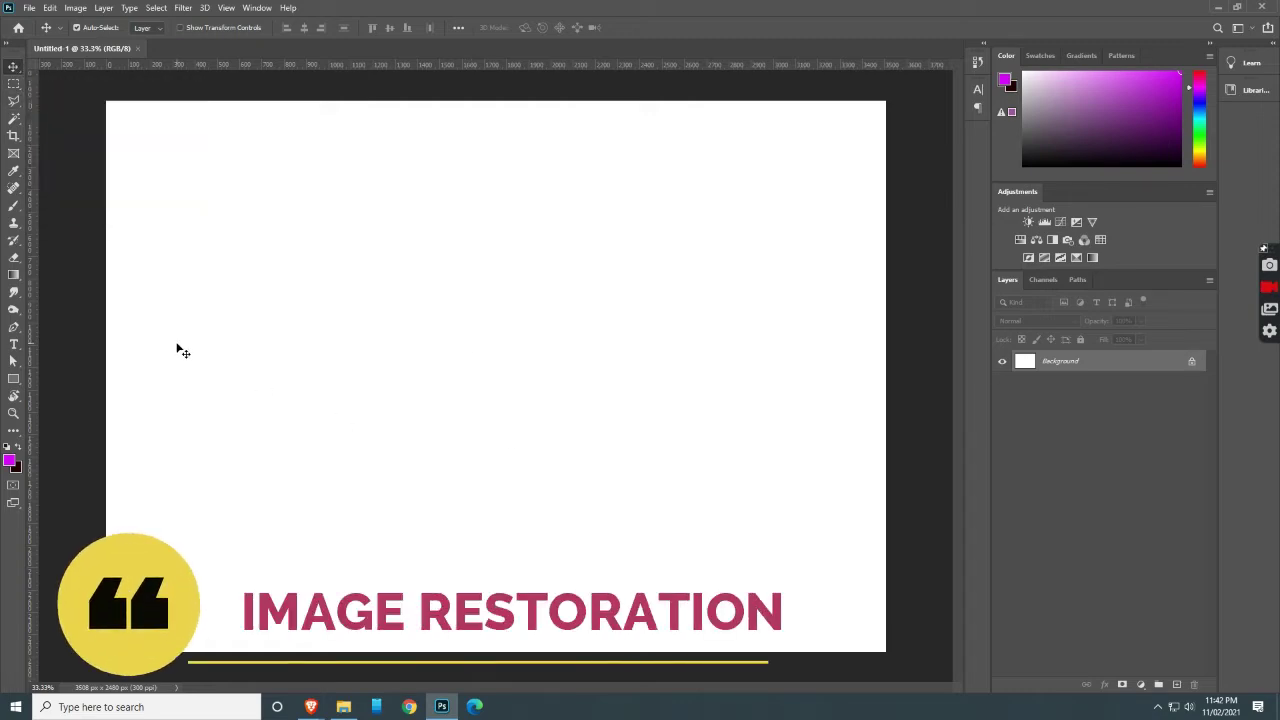
- Place the "images" picture from the Desktop folder into the blank document
left_click(340, 708)
left_click_drag(930, 200, 465, 441)
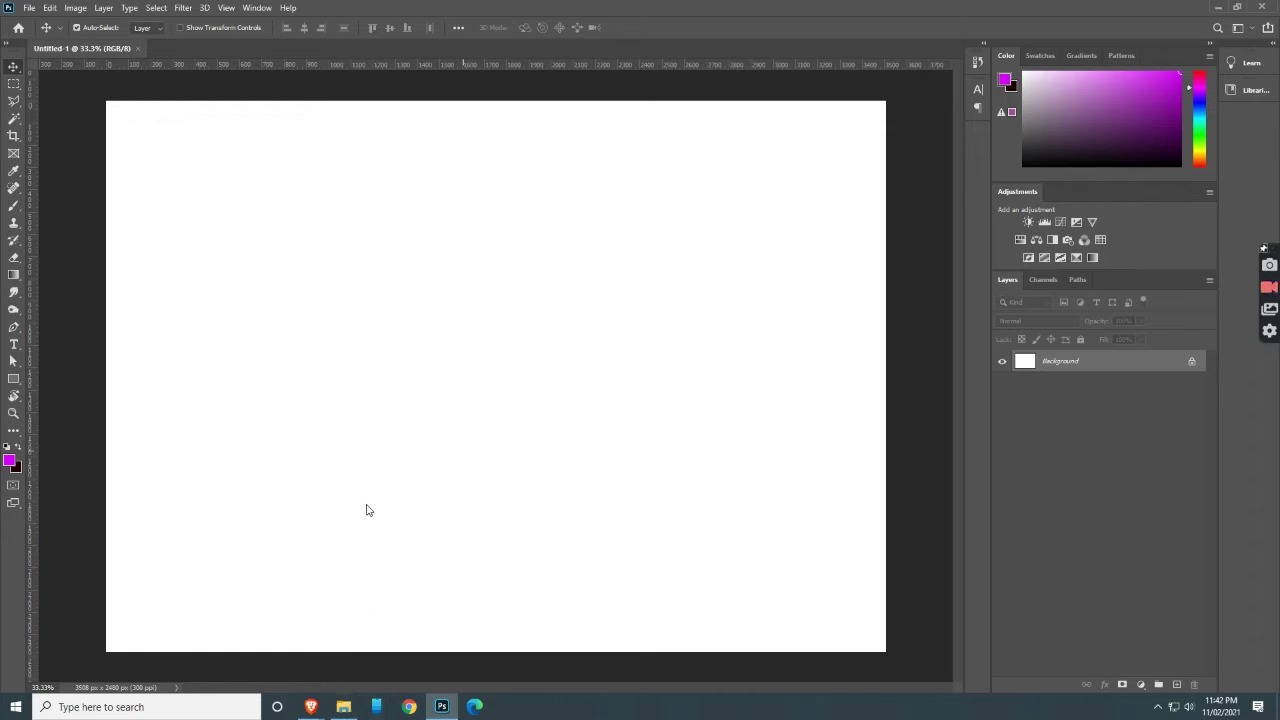
left_click(343, 707)
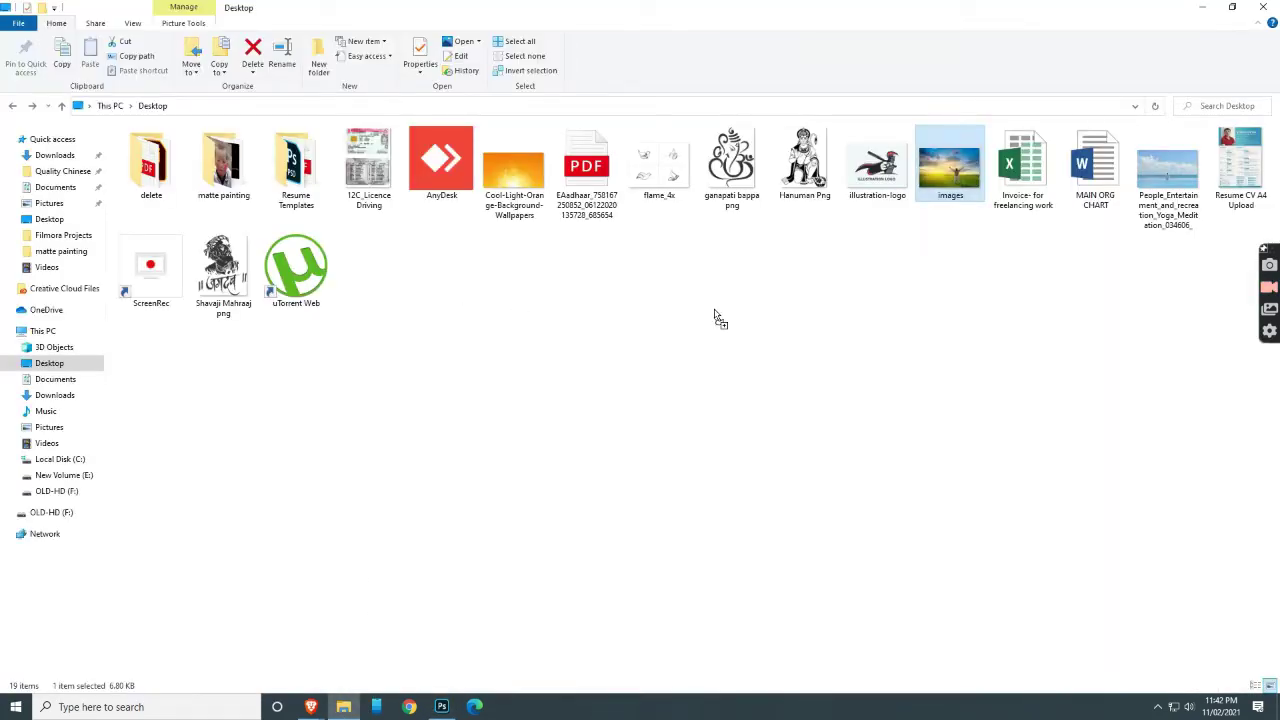
left_click_drag(950, 165, 475, 453)
key("Return")
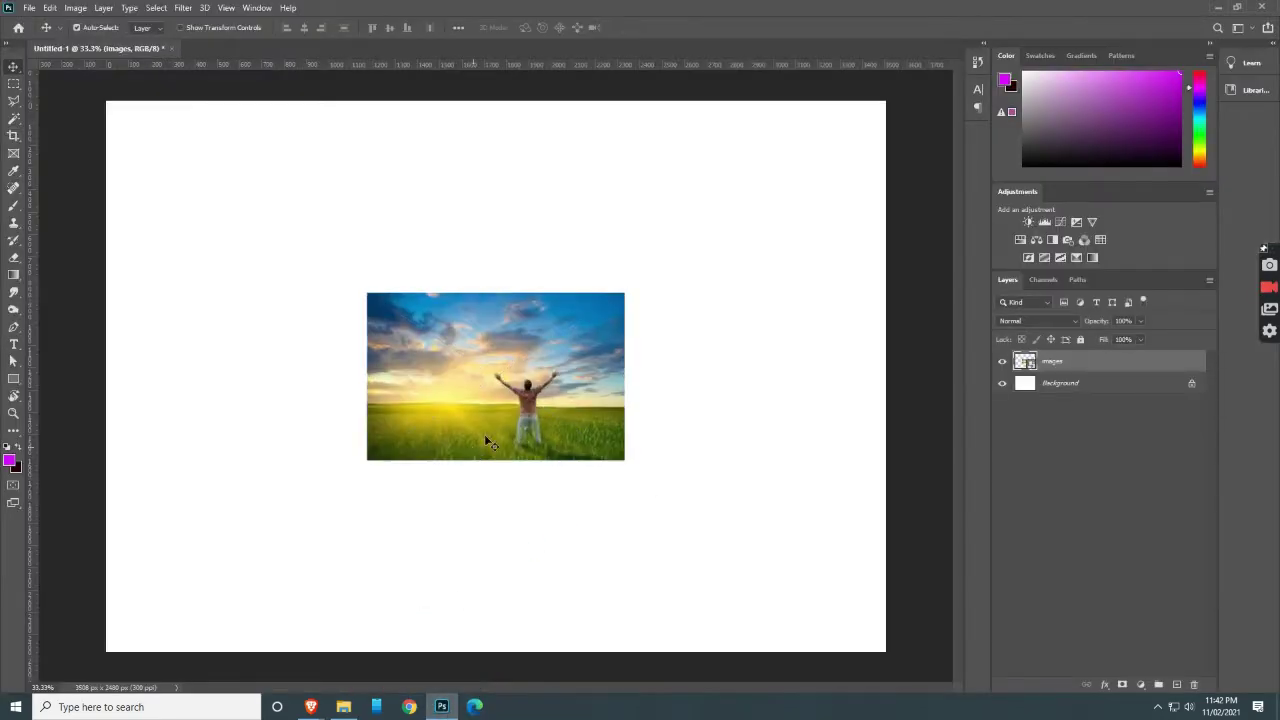
- Scale the placed picture up proportionally from its centre until it spans the full canvas width
key("ctrl+t")
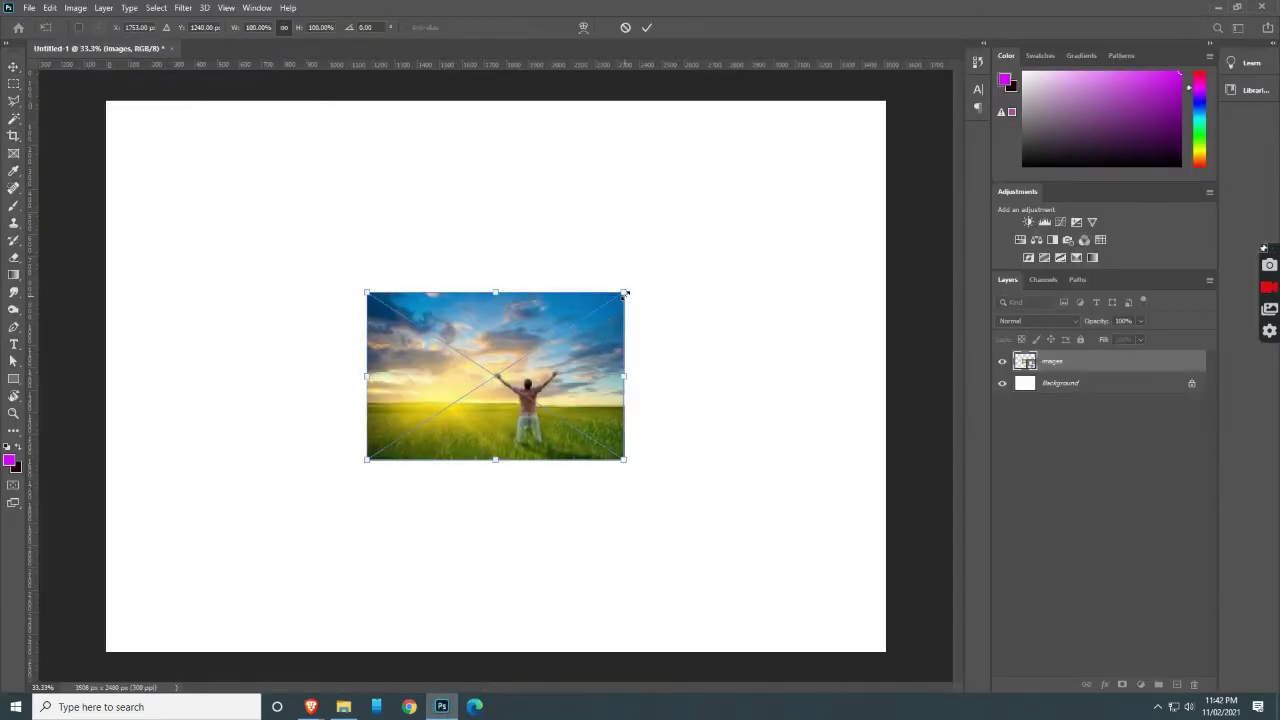
left_click_drag(625, 292, 897, 114)
key("Return")
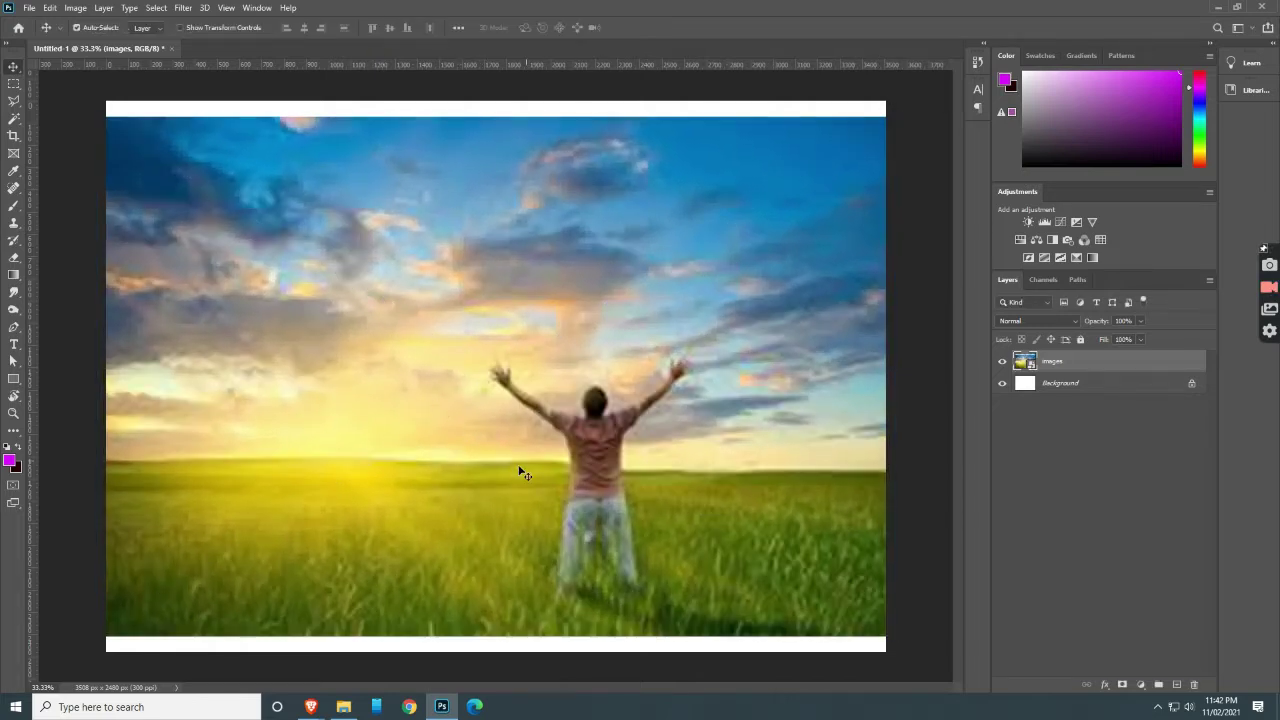
- Choose the Spot Healing Brush and rasterize the images layer for retouching
left_click(16, 188)
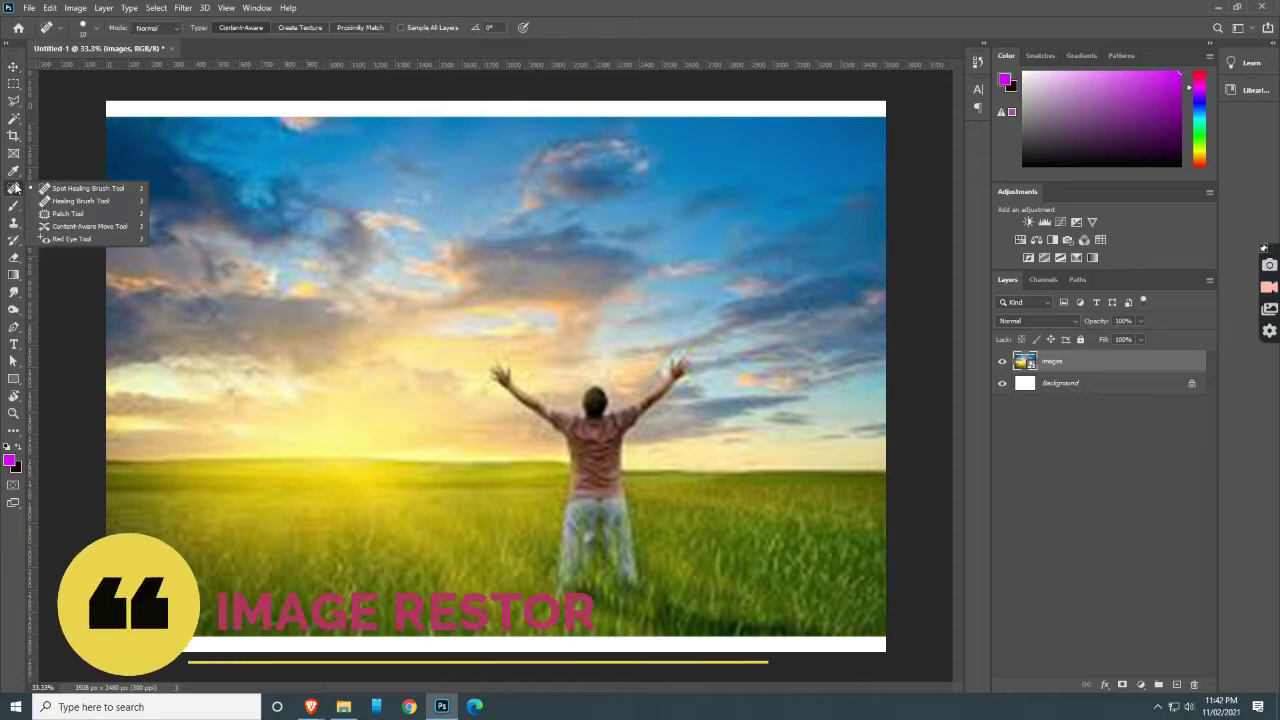
left_click(85, 190)
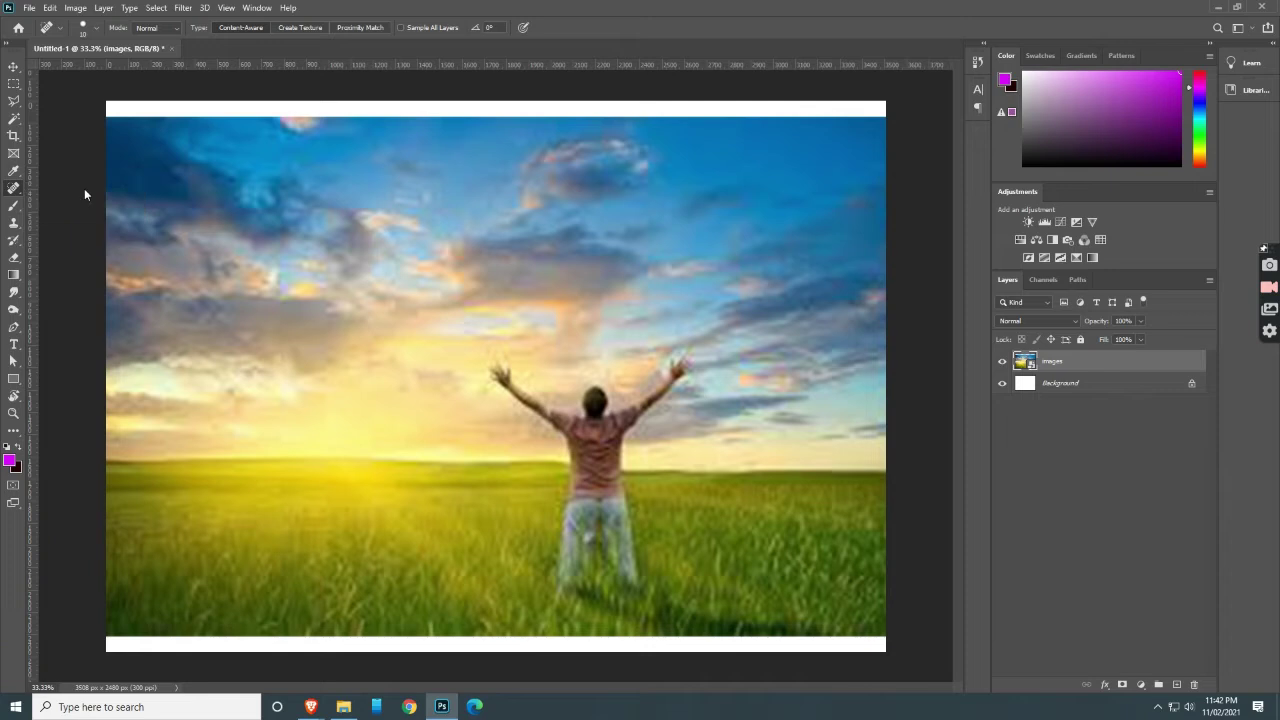
right_click(1066, 365)
left_click(1100, 364)
- Spot-heal several patches of blue sky on both sides of the upper central cloud with a 200 px content-aware brush
key("bracketright")
key("bracketright")
key("bracketright")
key("bracketright")
left_click_drag(713, 185, 734, 183)
left_click(759, 190)
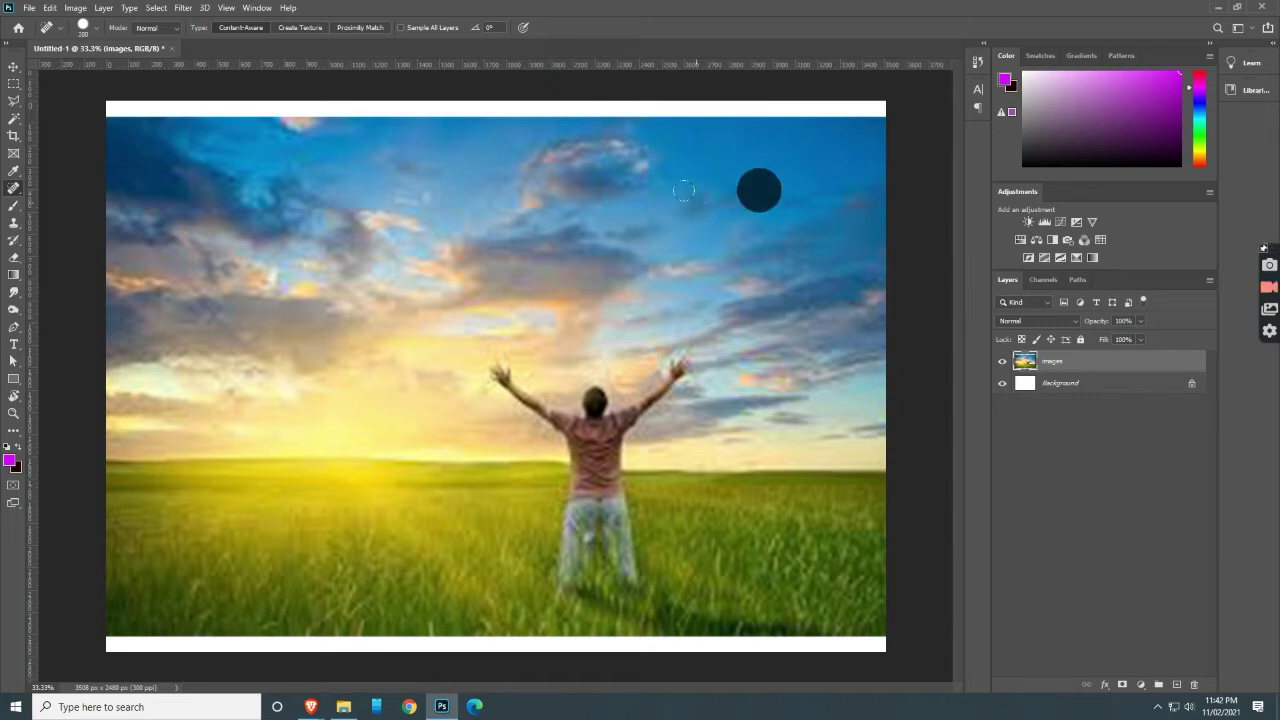
left_click(697, 202)
left_click(728, 201)
left_click(752, 181)
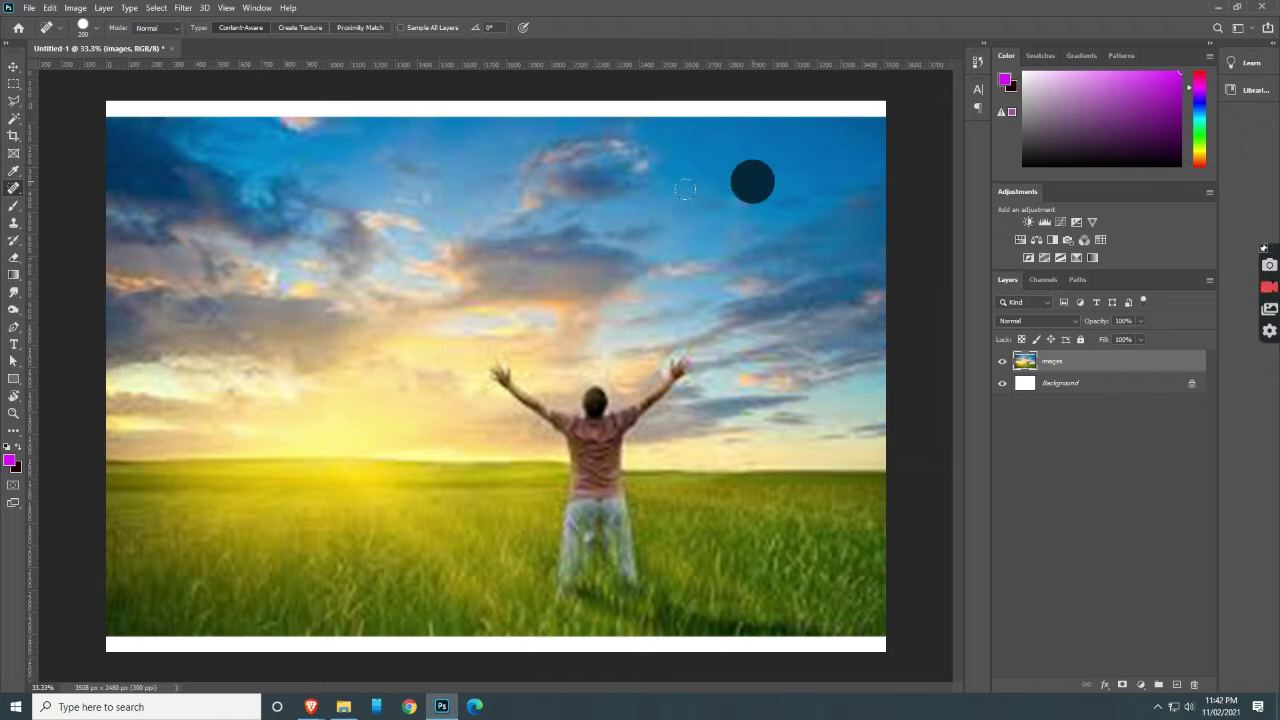
left_click(697, 202)
left_click(747, 177)
left_click(709, 203)
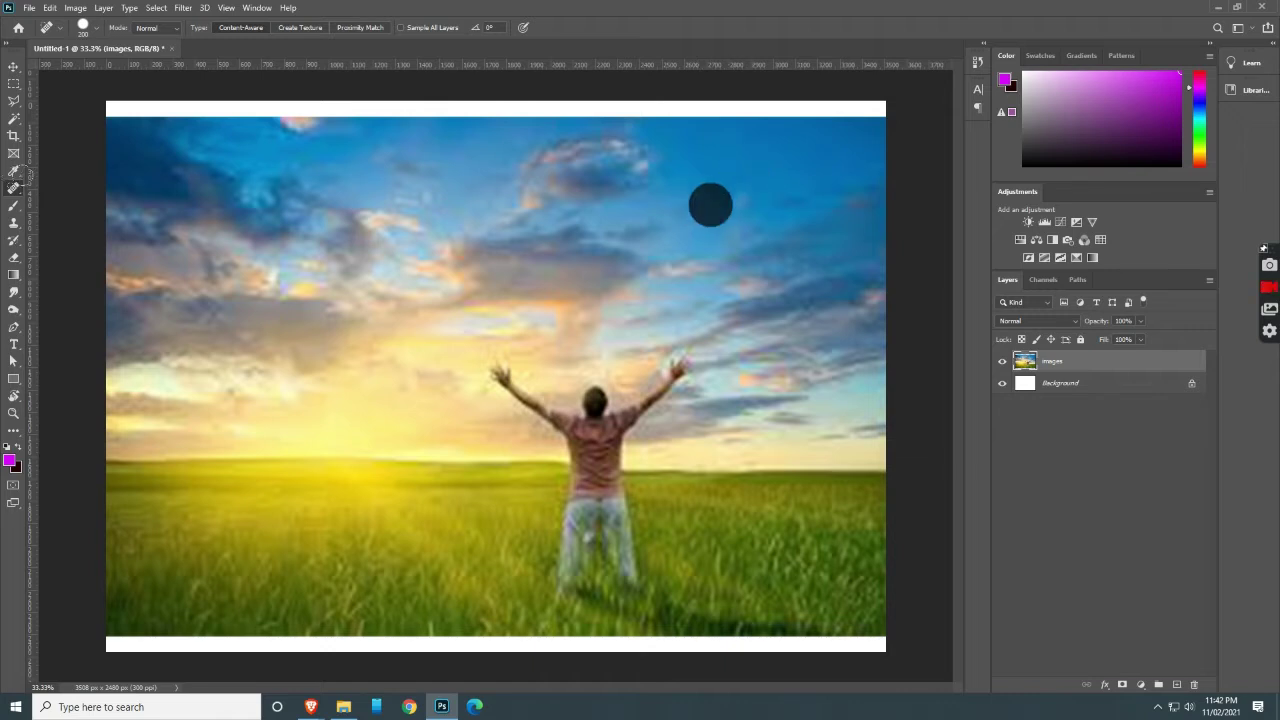
left_click(426, 194)
left_click(398, 190)
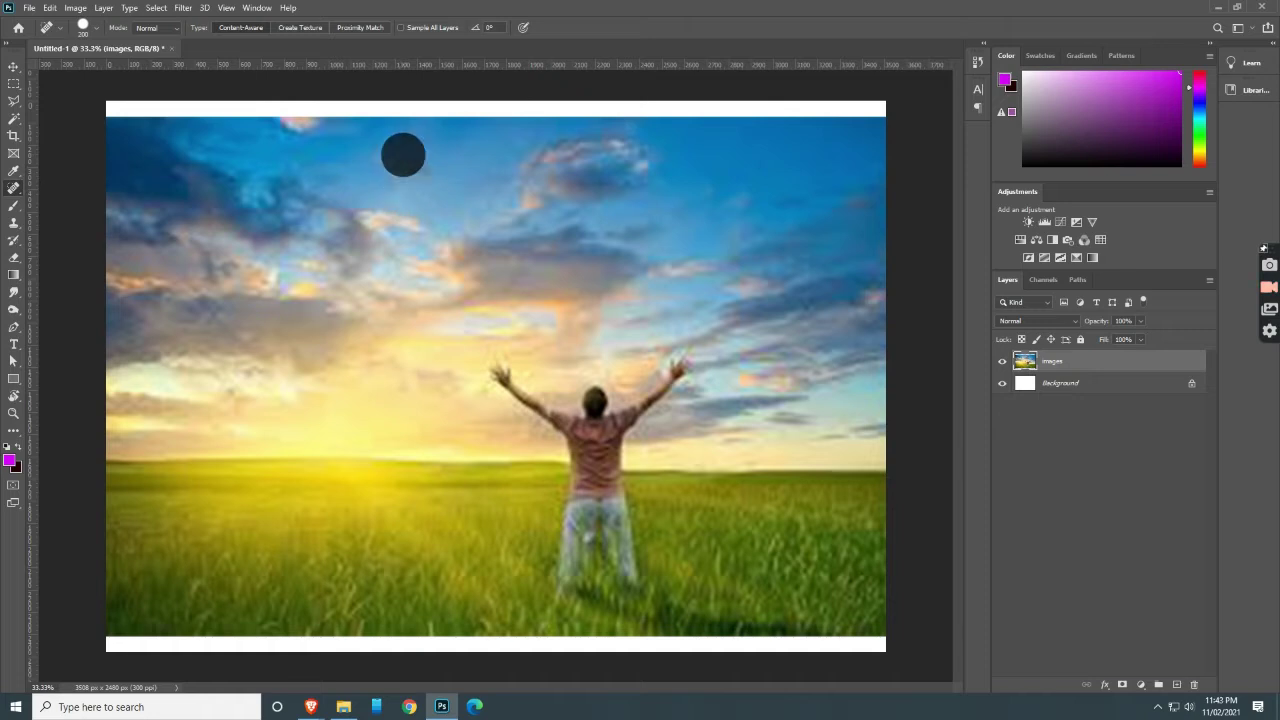
- With a 150 px Healing Brush, sample clear blue sky right of centre and paint over the small cloud in the upper-left sky
right_click(13, 188)
left_click(66, 198)
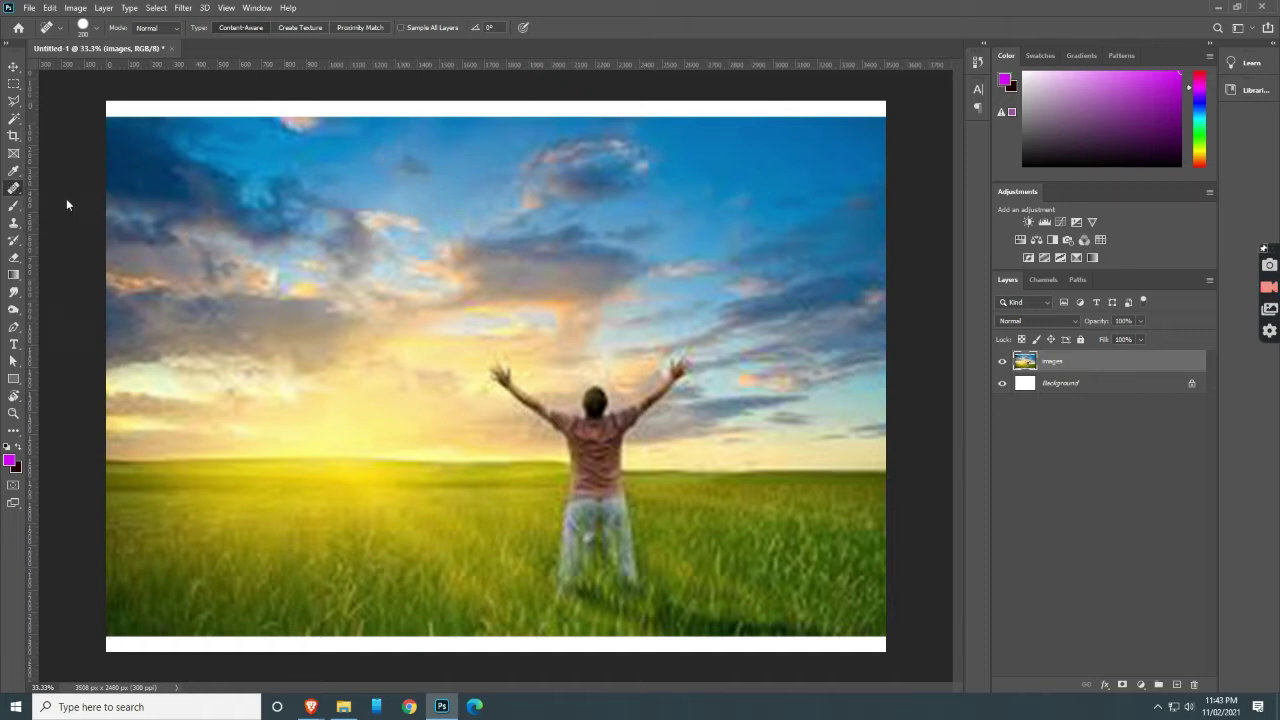
key("bracketright")
key("bracketright")
key("bracketright")
key("bracketright")
key("bracketright")
key("bracketright")
key("bracketright")
key("bracketright")
key("bracketright")
key("bracketright")
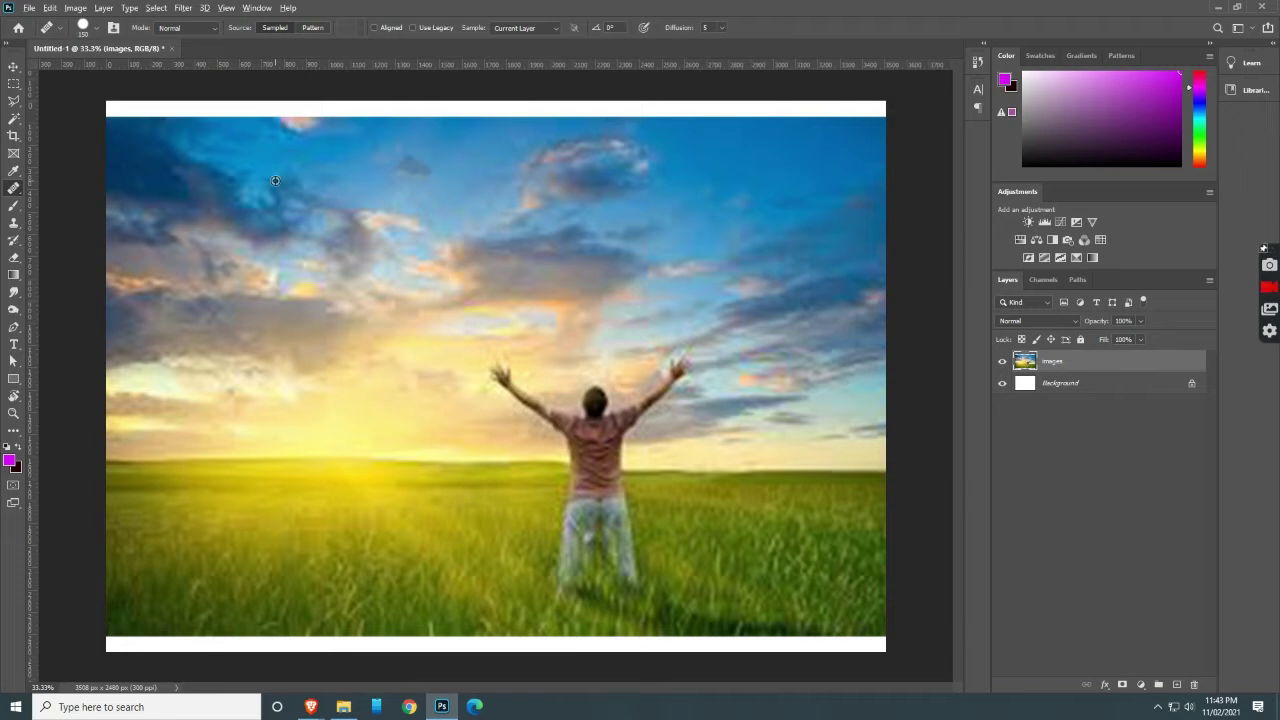
left_click(748, 203, "alt")
left_click_drag(415, 152, 389, 155)
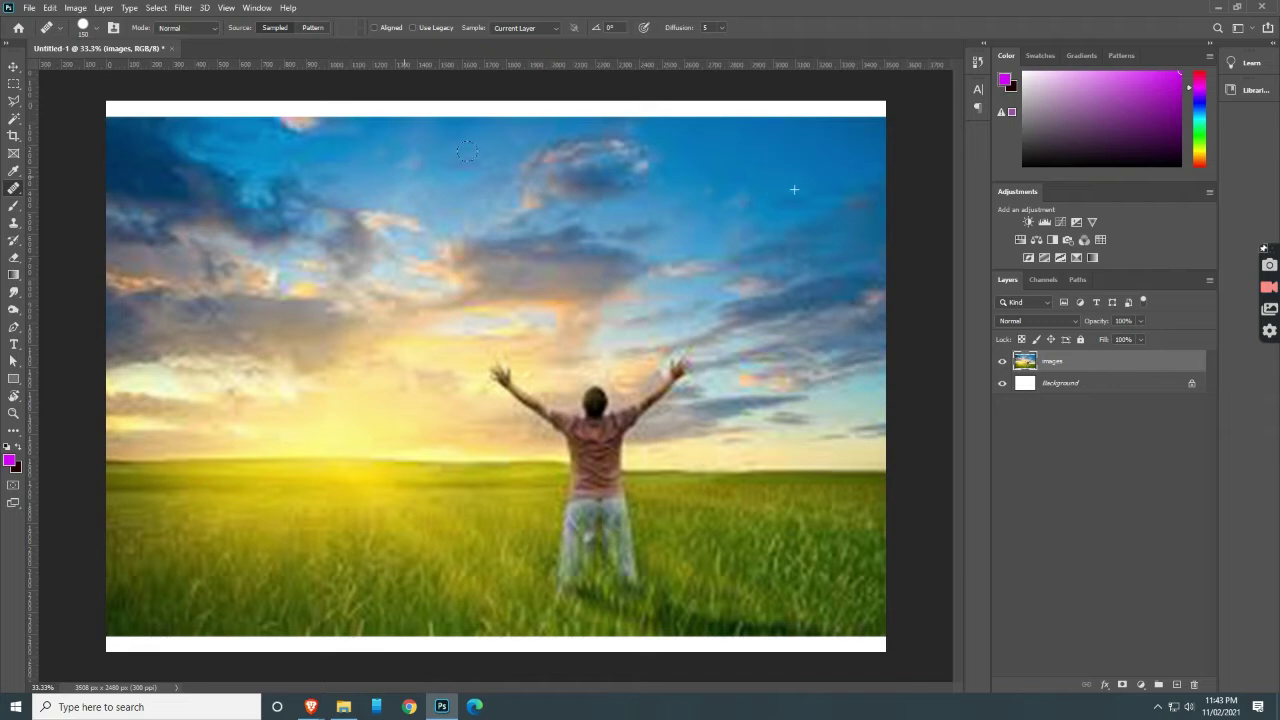
mouse_move(463, 180)
left_mouse_down()
mouse_move(512, 153)
mouse_move(415, 184)
mouse_move(446, 170)
left_mouse_up()
- Patch a large oval area of the left clouds with the bright sky to its right, then deselect
right_click(16, 193)
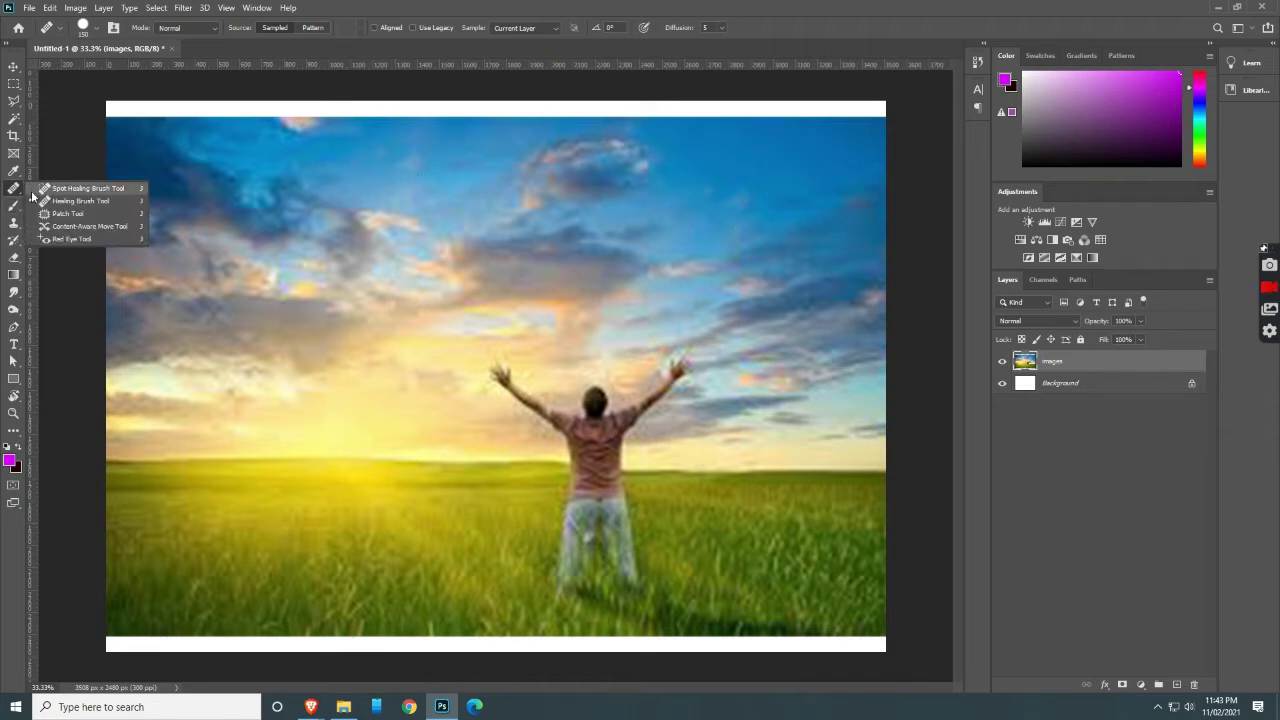
left_click(68, 213)
mouse_move(176, 218)
left_mouse_down()
mouse_move(166, 366)
mouse_move(280, 331)
mouse_move(189, 181)
mouse_move(168, 232)
left_mouse_up()
left_click_drag(238, 306, 470, 334)
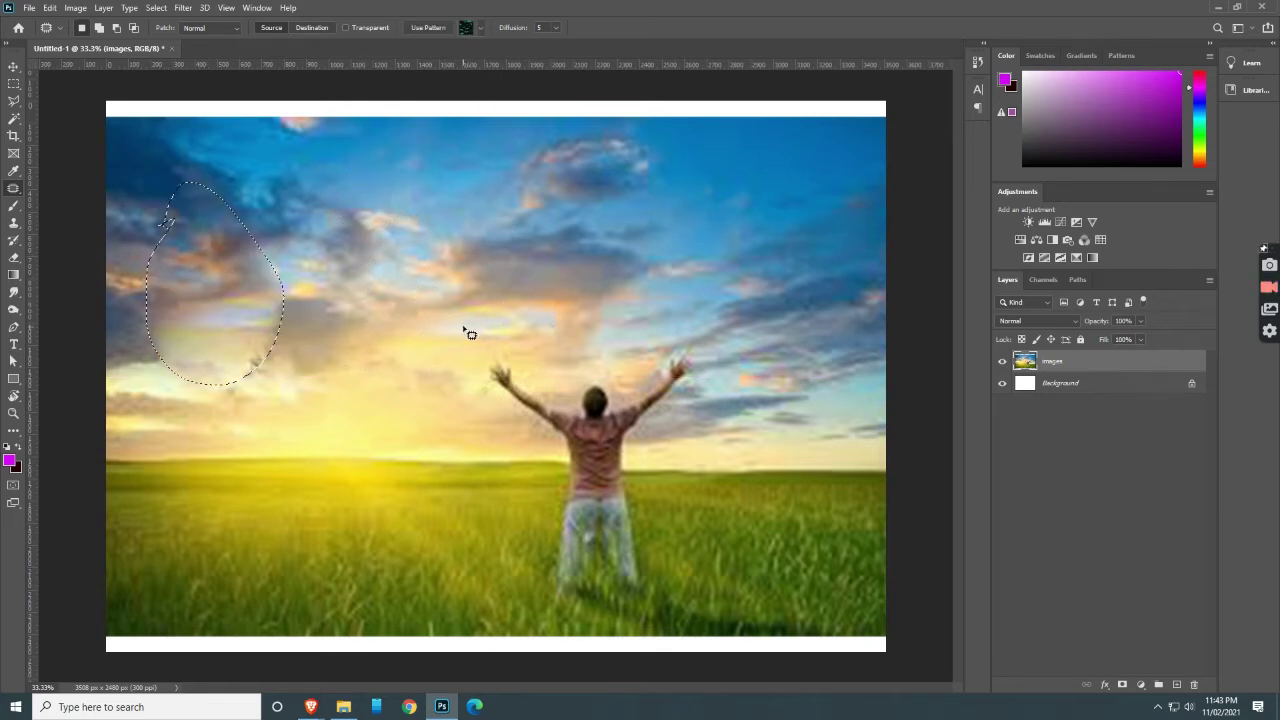
key("ctrl+d")
- With a 400 px Clone Stamp, sample the left-hand sky and paint over the neighbouring clouds
left_click(13, 222)
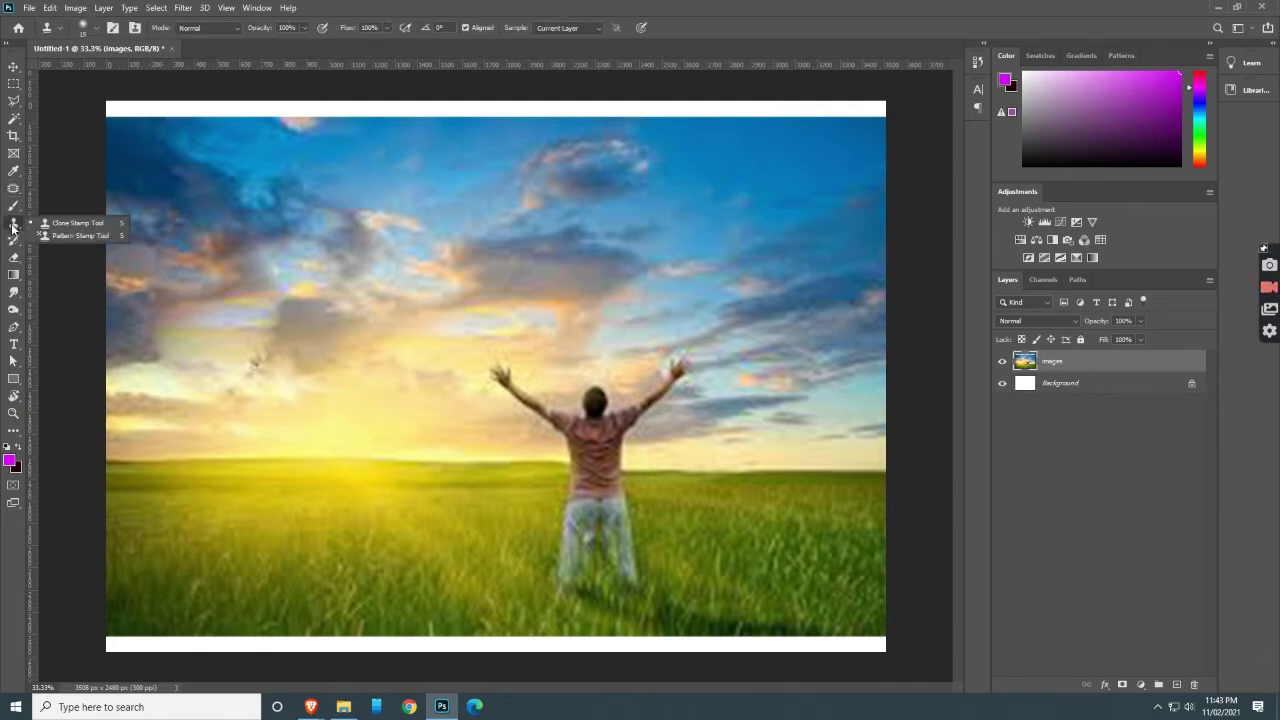
left_click(69, 224)
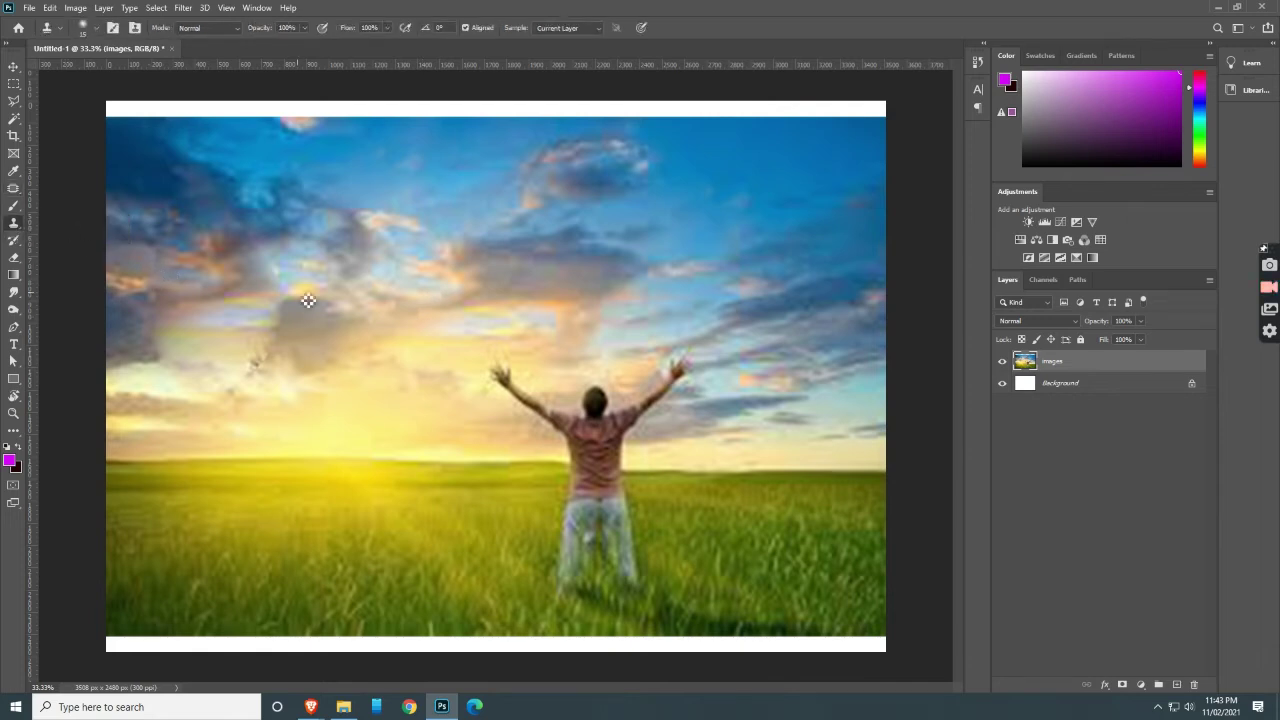
key("bracketright")
key("bracketright")
key("bracketright")
key("bracketright")
key("bracketright")
key("bracketright")
key("bracketright")
key("bracketright")
key("bracketright")
key("bracketright")
key("bracketright")
key("bracketright")
key("bracketright")
key("bracketright")
key("bracketright")
key("bracketright")
left_click(326, 283, "alt")
left_click_drag(354, 270, 327, 238)
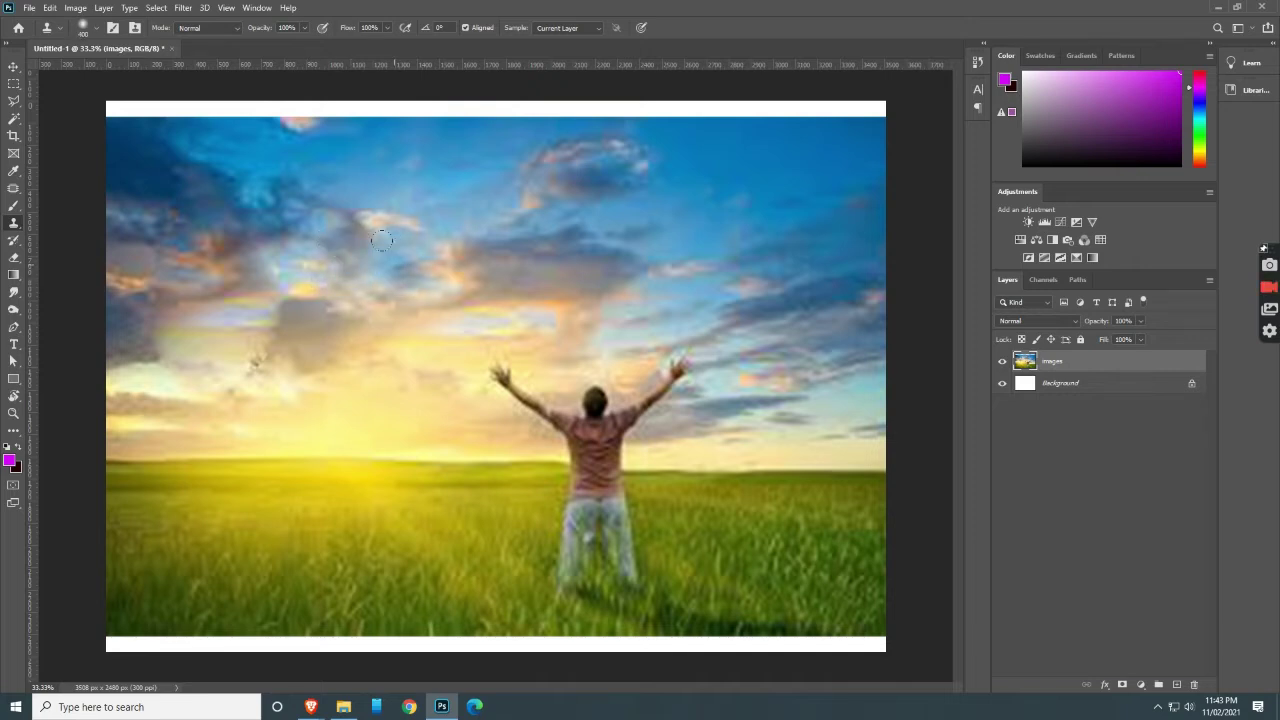
- Clone blue sky from right of centre over the upper-middle clouds, extending up to the photo's top edge
left_click(718, 250, "alt")
mouse_move(405, 244)
left_mouse_down()
mouse_move(380, 223)
mouse_move(360, 206)
mouse_move(252, 196)
mouse_move(436, 234)
mouse_move(246, 232)
mouse_move(465, 212)
mouse_move(381, 202)
mouse_move(528, 186)
mouse_move(460, 248)
mouse_move(555, 153)
mouse_move(390, 118)
left_mouse_up()
left_click(722, 252, "alt")
mouse_move(555, 244)
left_mouse_down()
mouse_move(556, 132)
mouse_move(490, 119)
mouse_move(425, 148)
left_mouse_up()
left_click(690, 220, "alt")
mouse_move(639, 155)
left_mouse_down()
mouse_move(557, 107)
mouse_move(367, 135)
left_mouse_up()
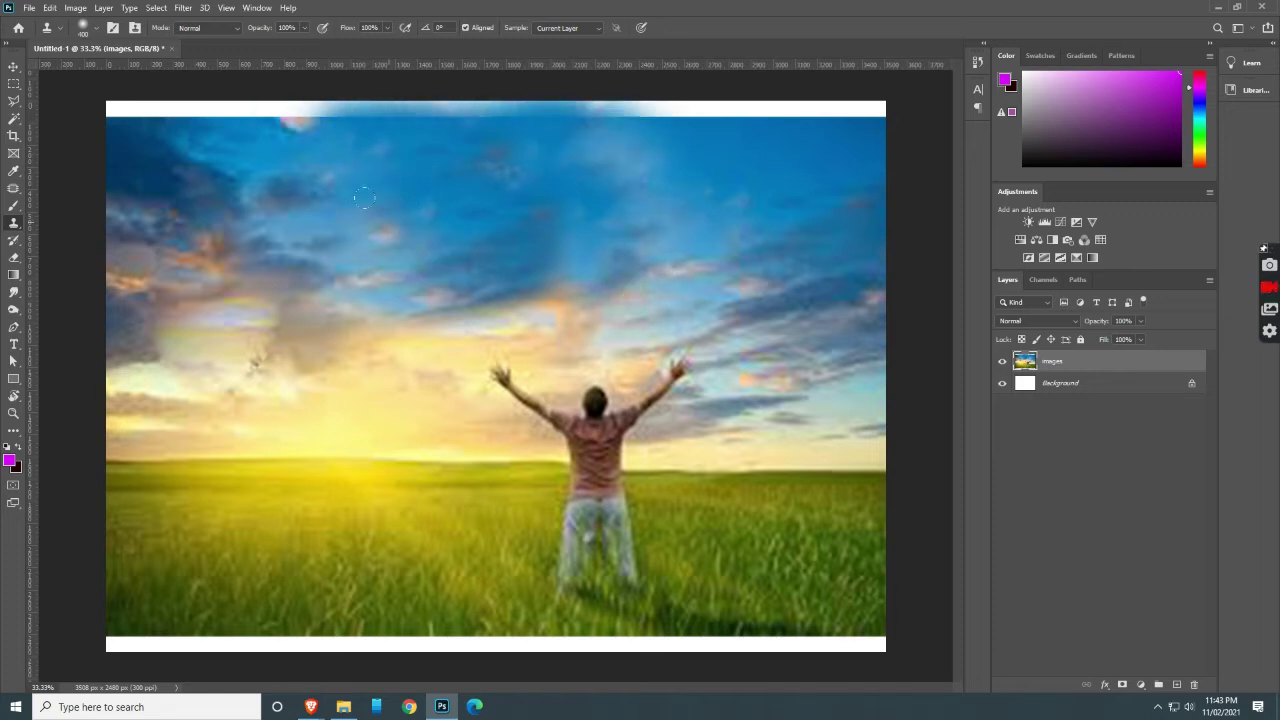
- Try covering the whole photo with the first Trees leaf pattern using a 1700 px Pattern Stamp
right_click(15, 226)
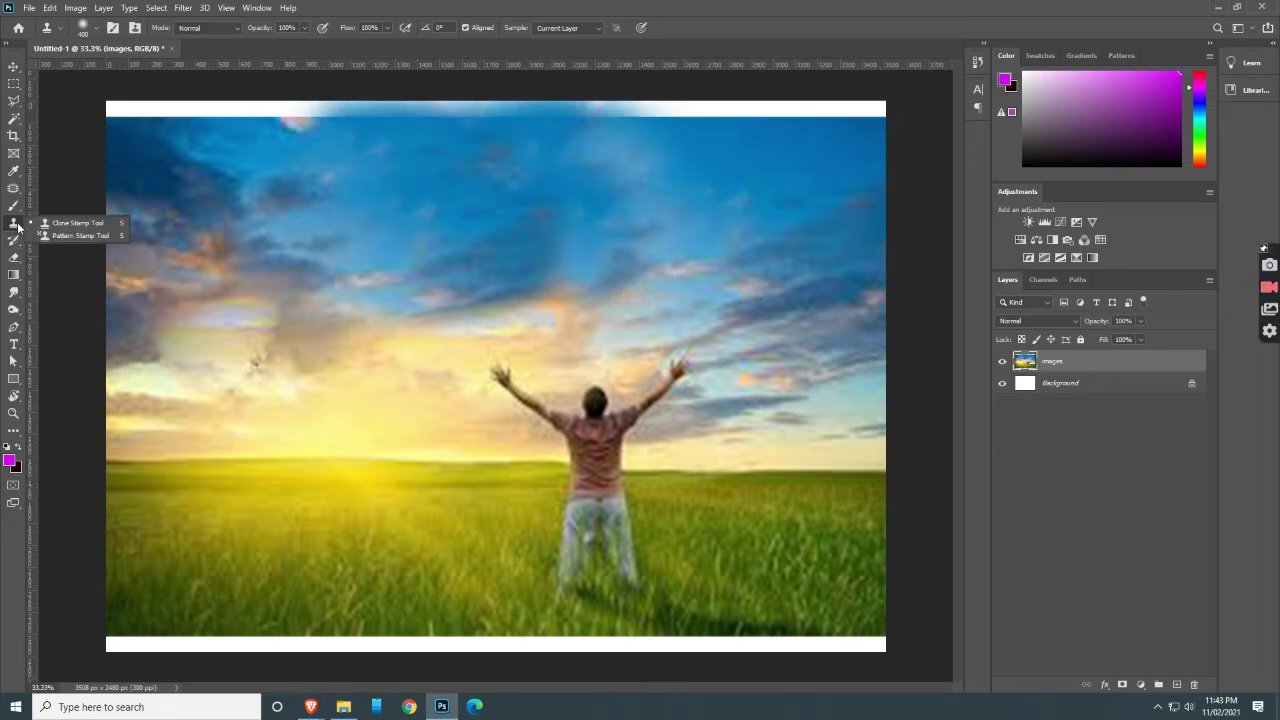
left_click(68, 240)
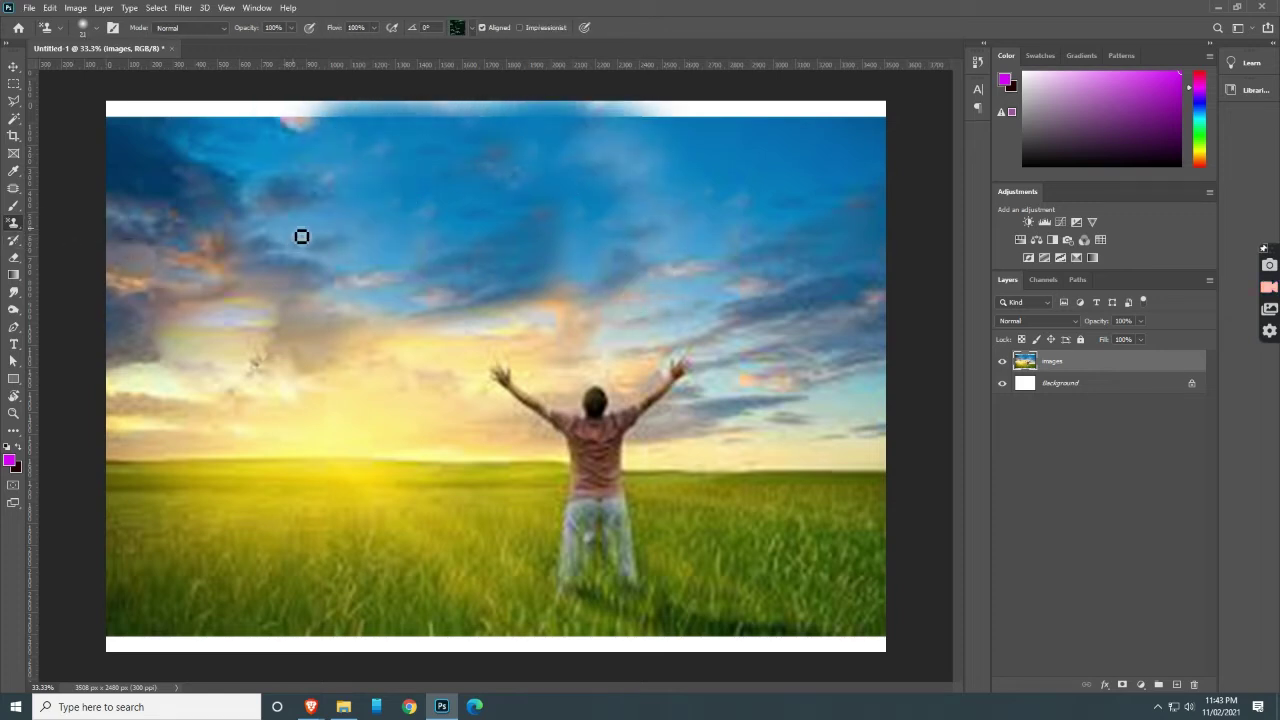
left_click(473, 30)
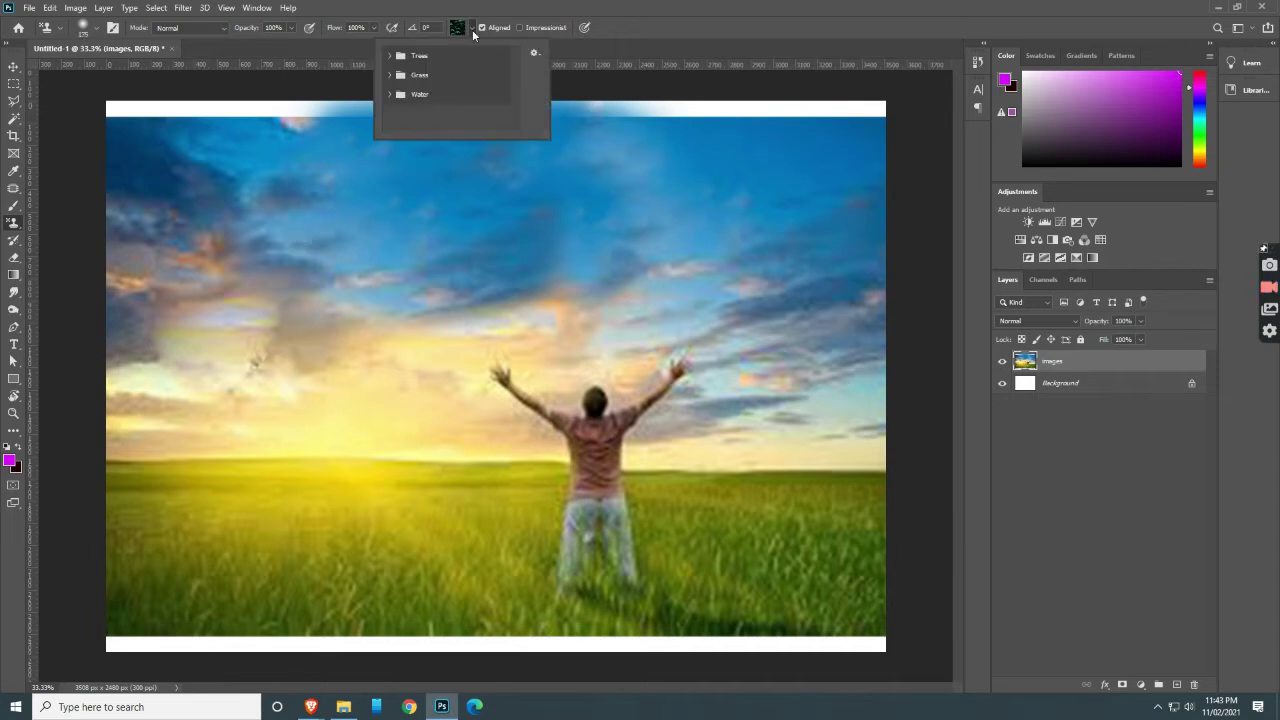
left_click(399, 58)
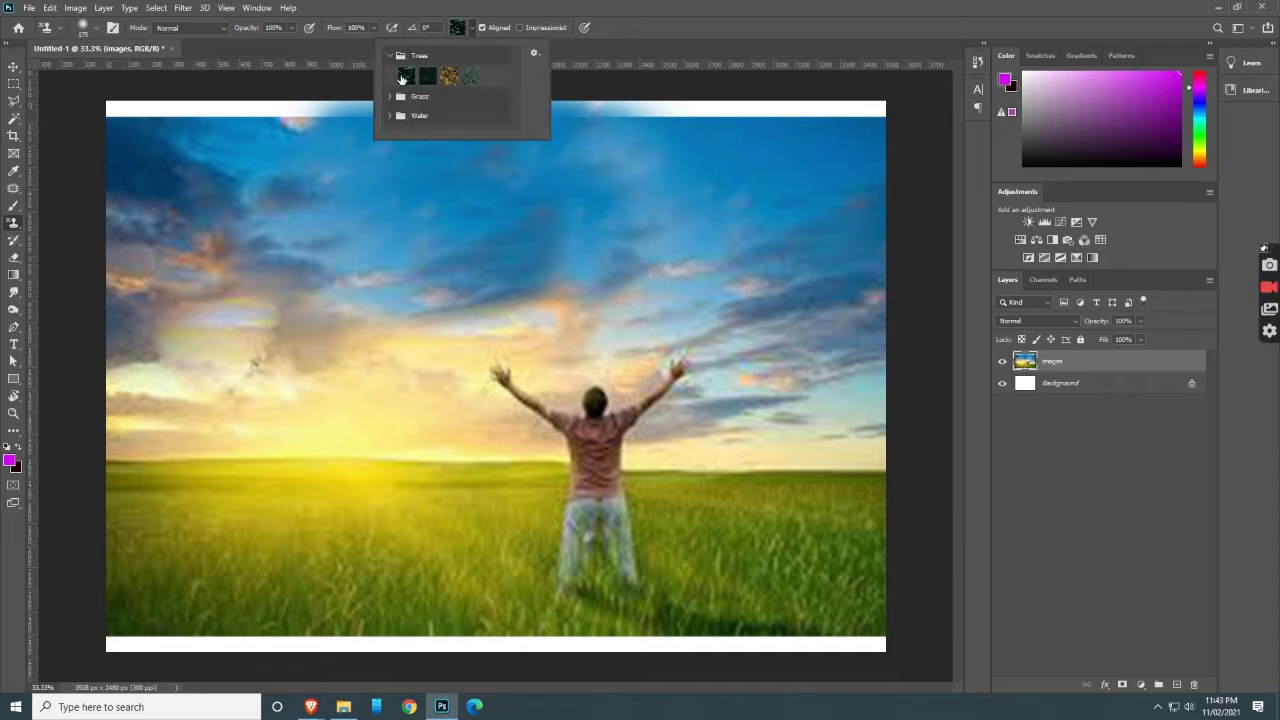
double_click(401, 77)
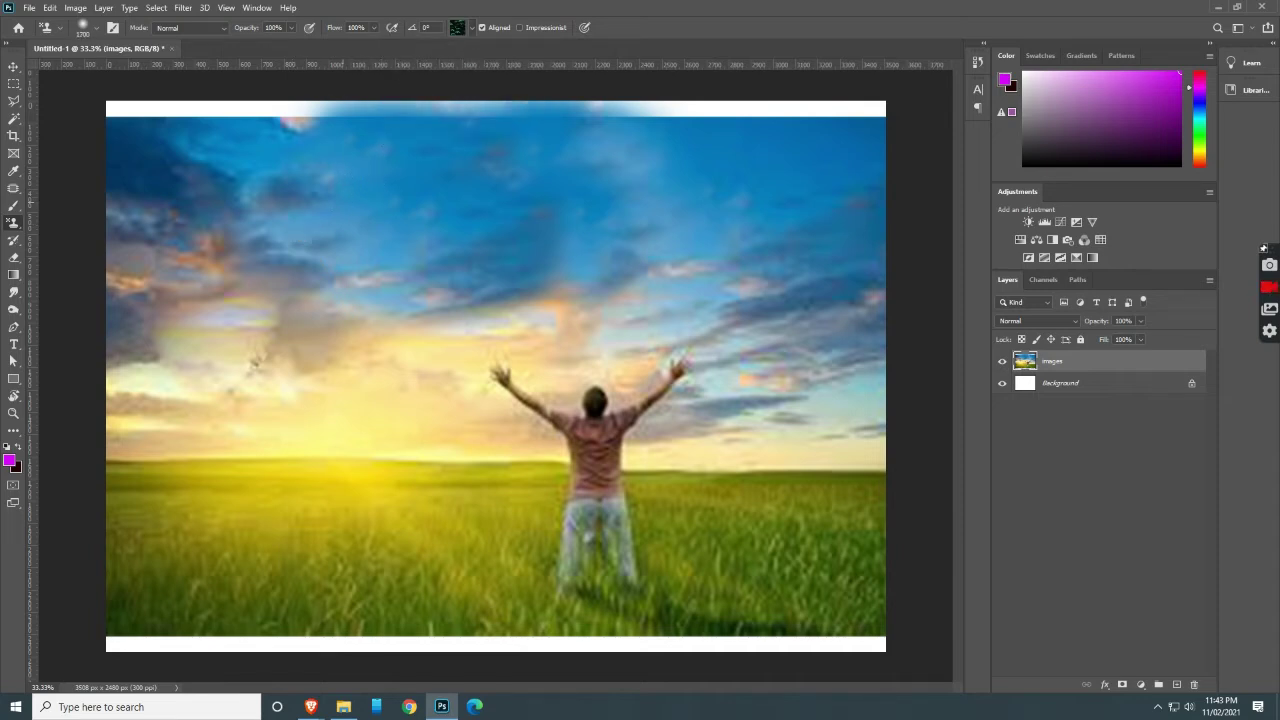
mouse_move(133, 207)
left_mouse_down()
mouse_move(735, 275)
mouse_move(210, 390)
mouse_move(720, 500)
mouse_move(845, 582)
mouse_move(790, 190)
mouse_move(245, 170)
mouse_move(158, 119)
left_mouse_up()
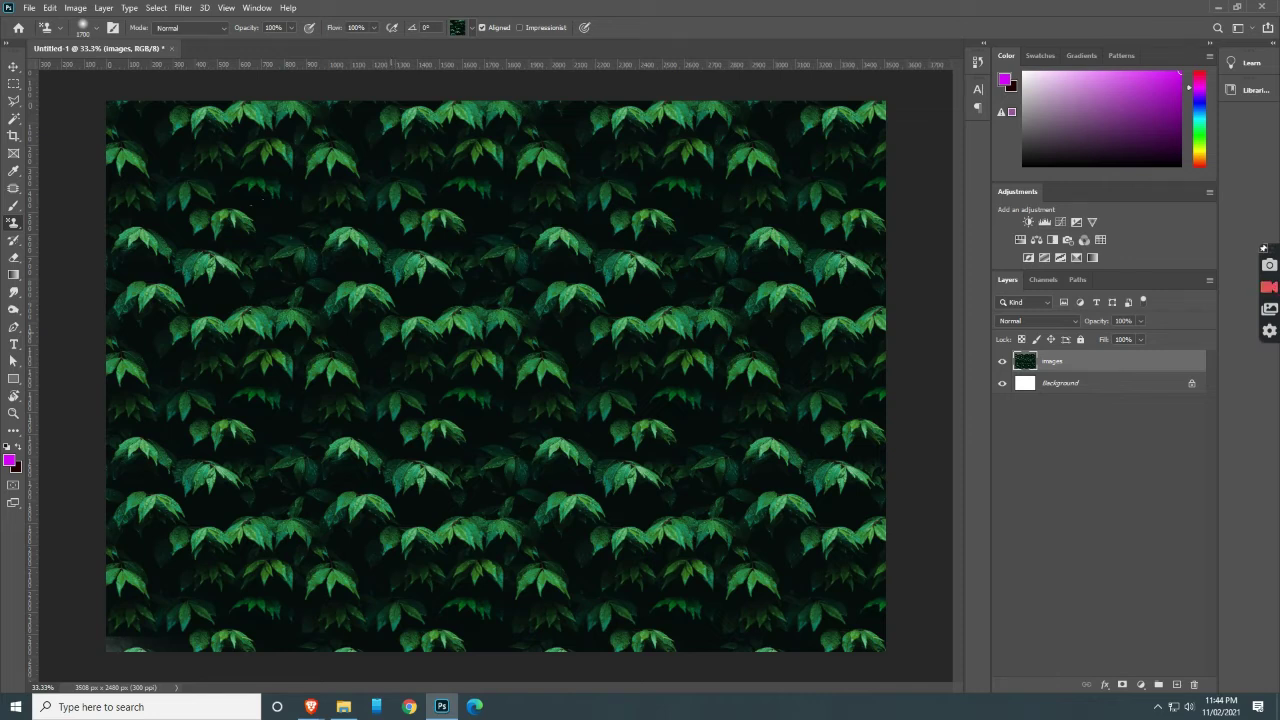
- Turn the sunset field photo black and white by setting its Hue/Saturation saturation to -100
left_click(13, 66)
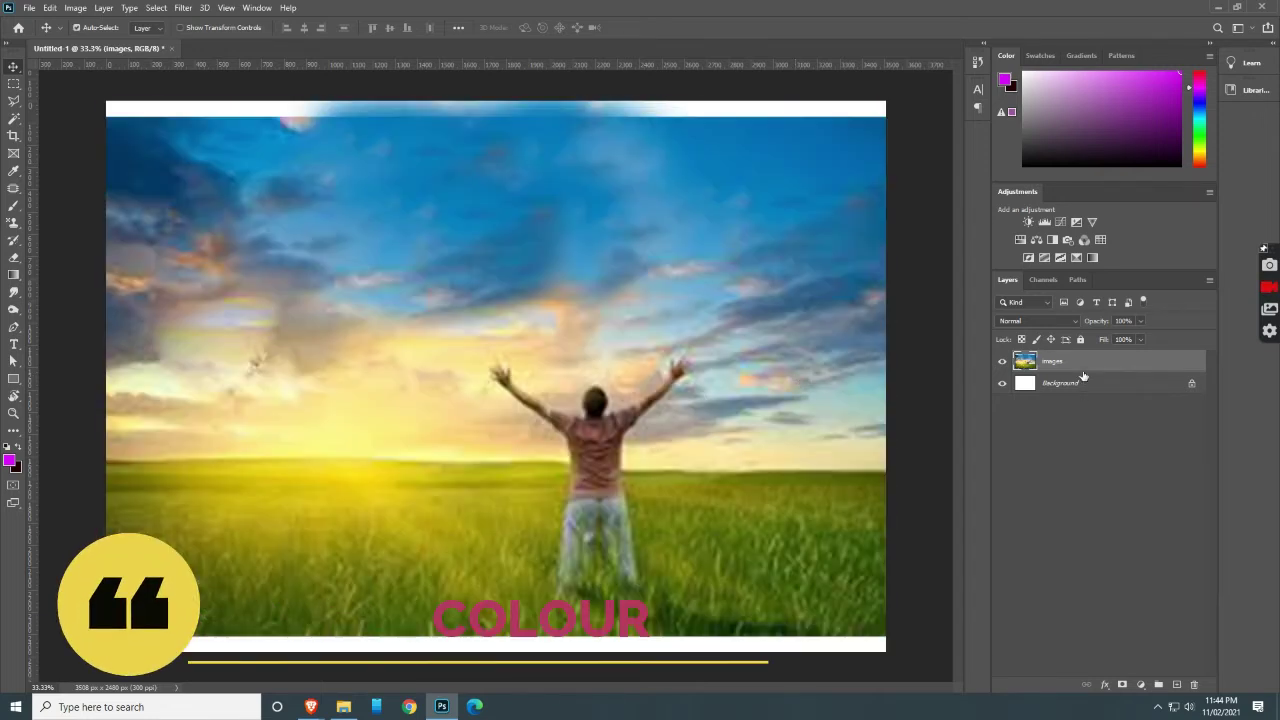
left_click(75, 8)
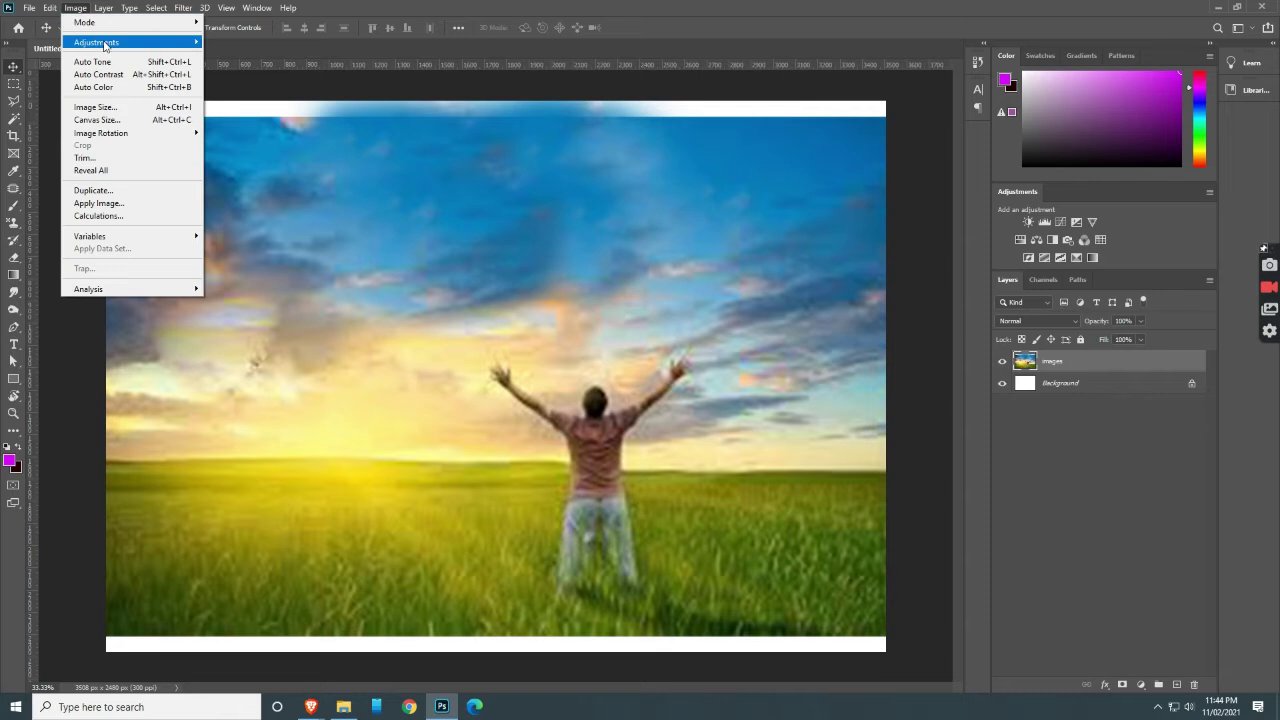
mouse_move(100, 42)
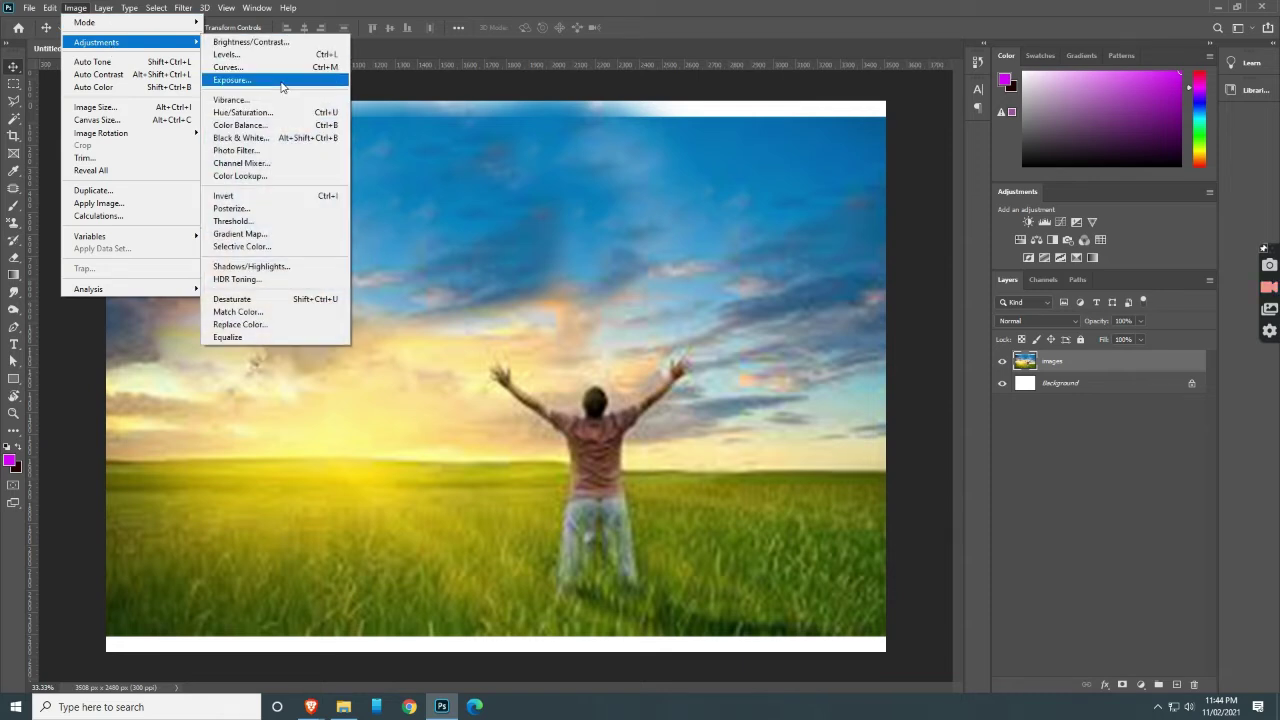
left_click(243, 112)
left_click_drag(828, 298, 836, 300)
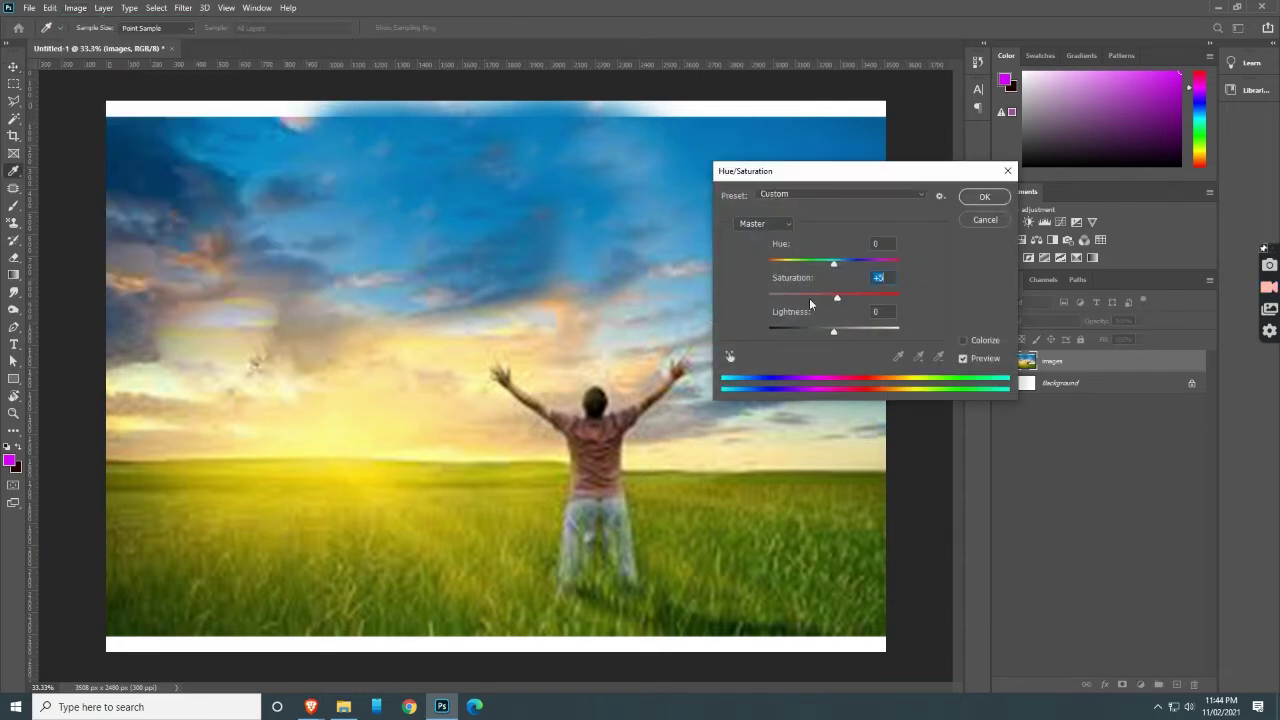
type("-100")
left_click(984, 196)
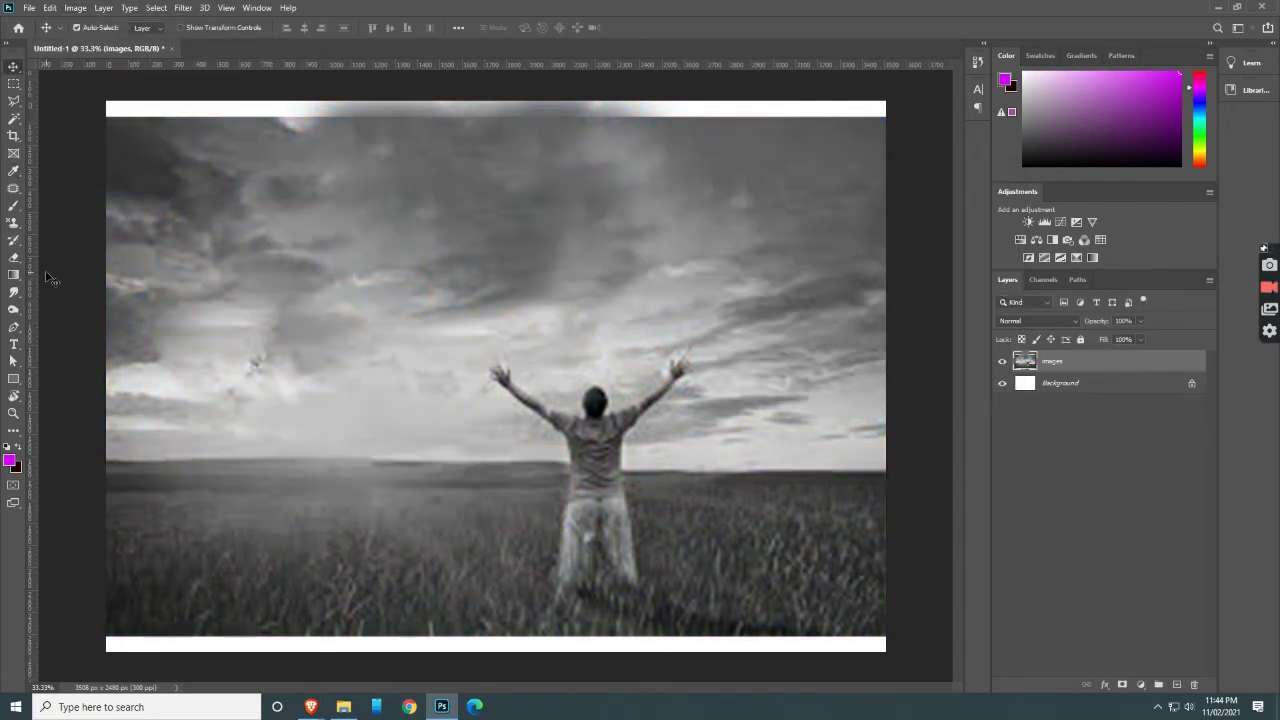
- Recolour the grass field bright green with the Color Replacement tool, undoing stray strokes
left_click(13, 205)
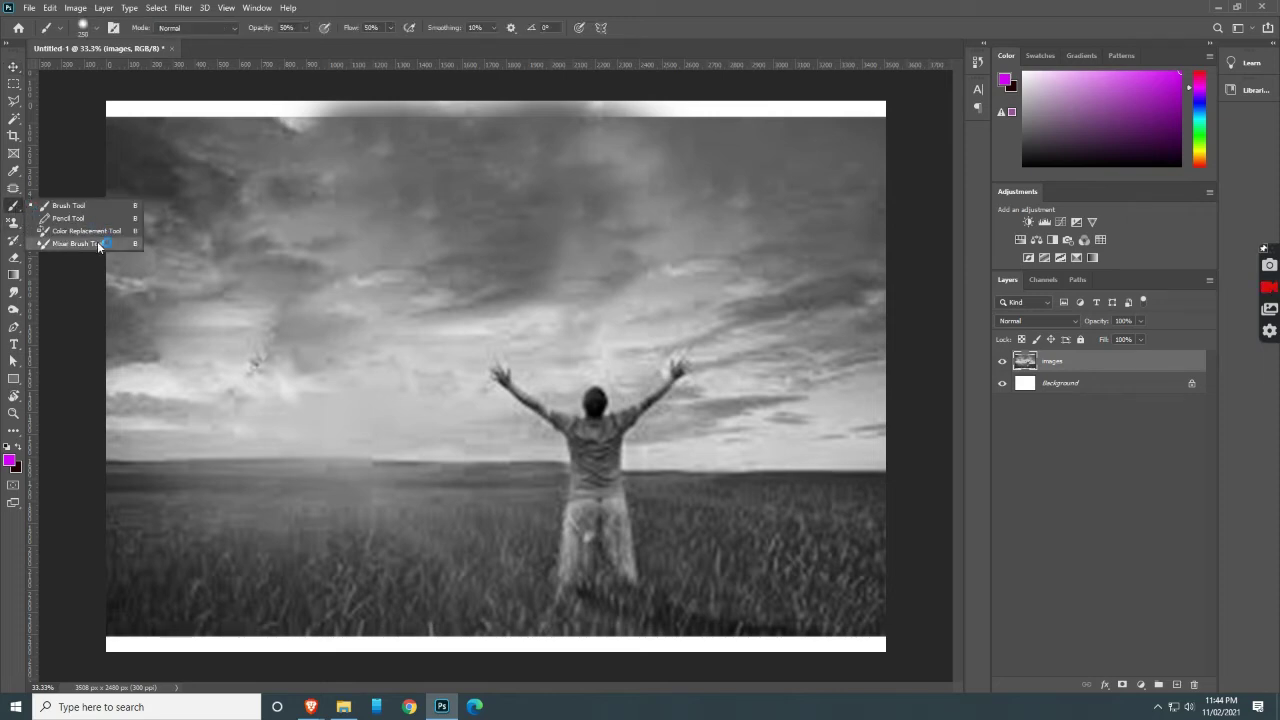
left_click(100, 231)
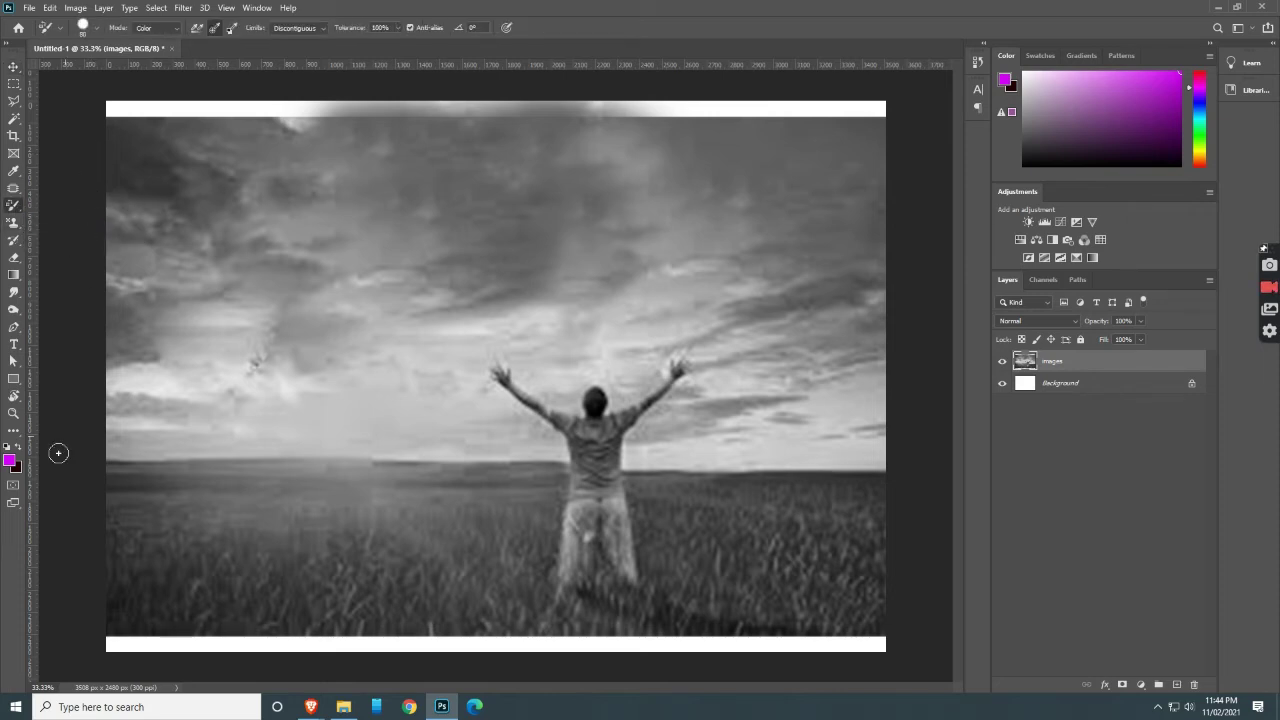
left_click(9, 460)
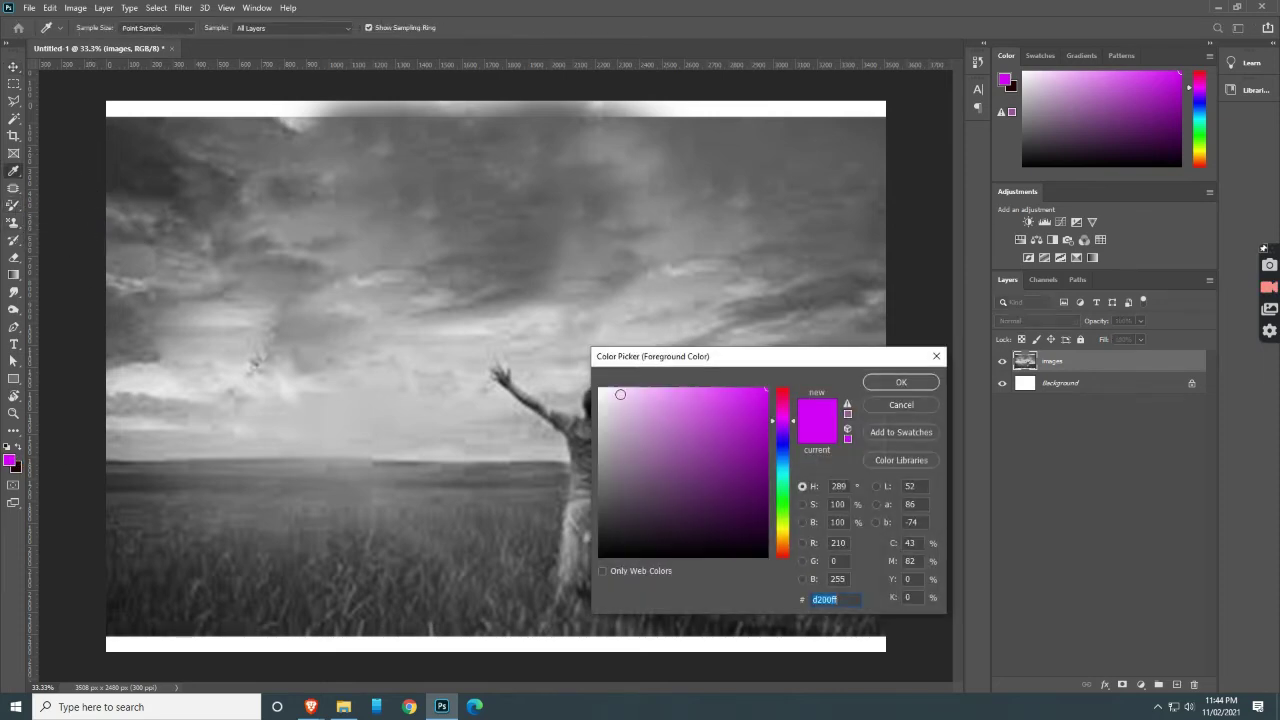
left_click(781, 510)
left_click(727, 417)
left_click(901, 383)
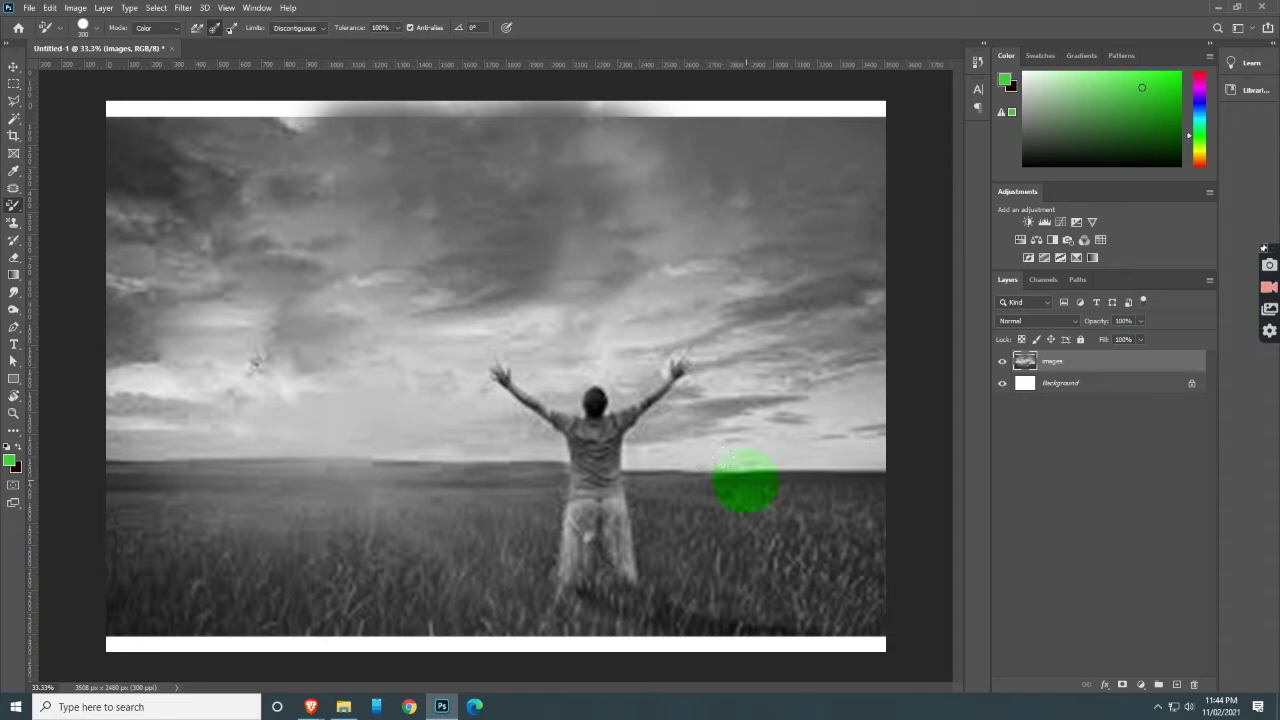
key("ctrl+z")
key("ctrl+z")
- Recolour the grey sky with light cyan a5f4f7, and repaint its lower band with the paler d9feff
left_click(12, 461)
left_click_drag(785, 492, 786, 473)
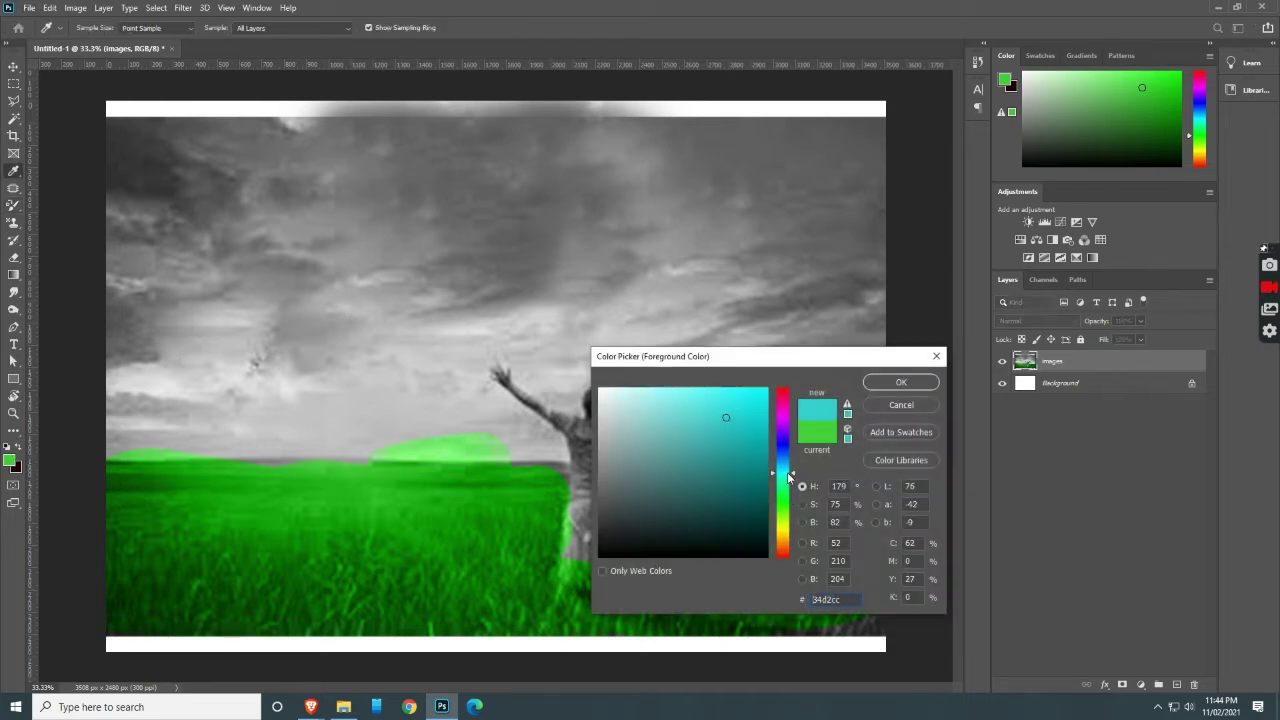
left_click(654, 392)
left_click(879, 383)
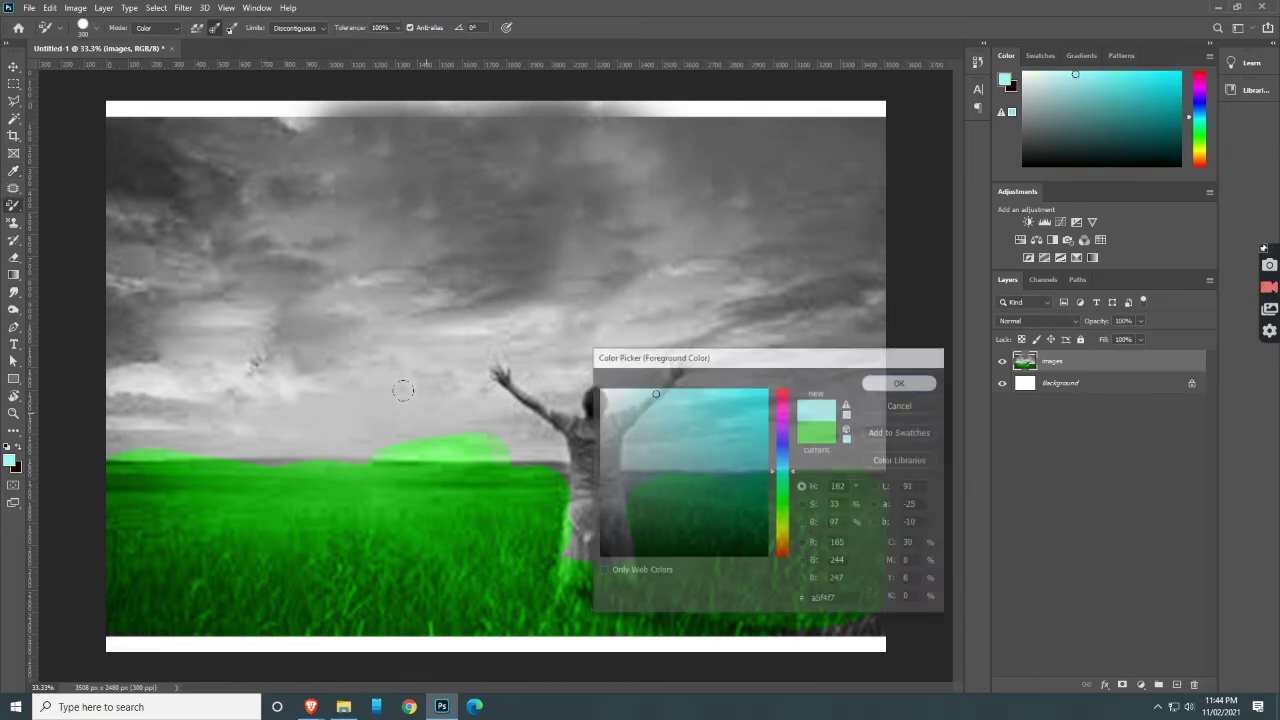
left_click_drag(430, 435, 500, 405)
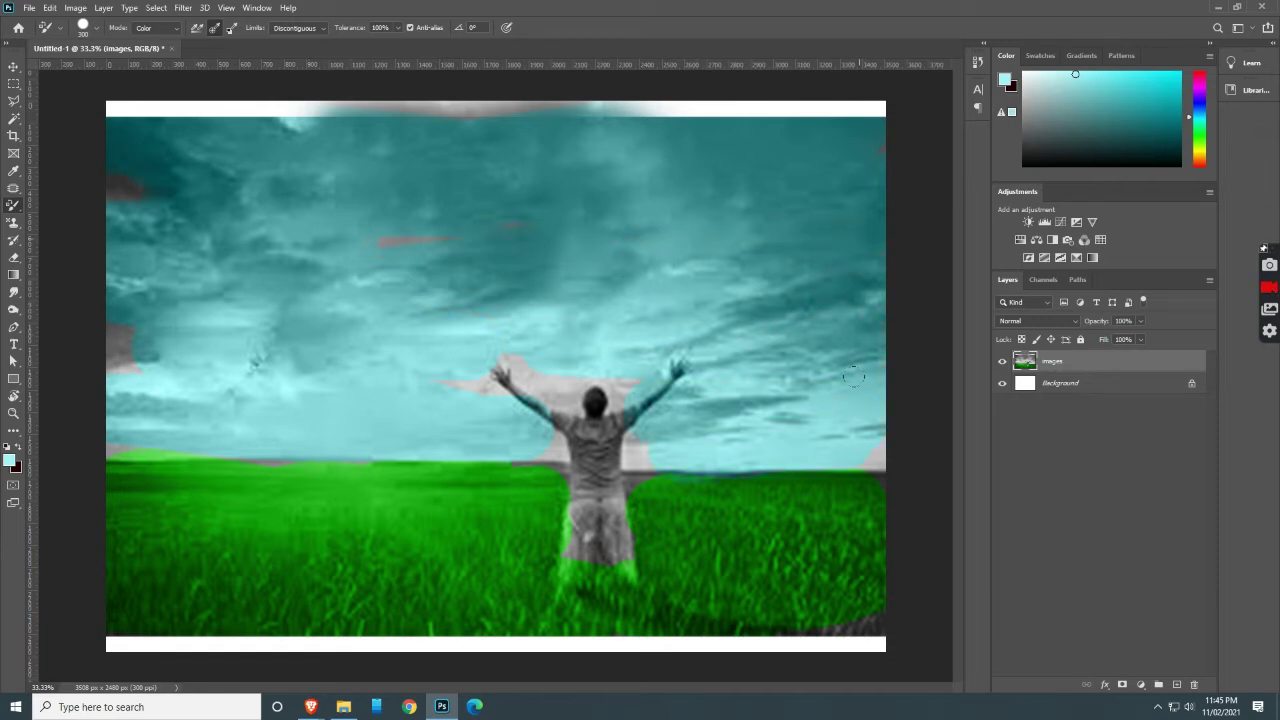
left_click(10, 460)
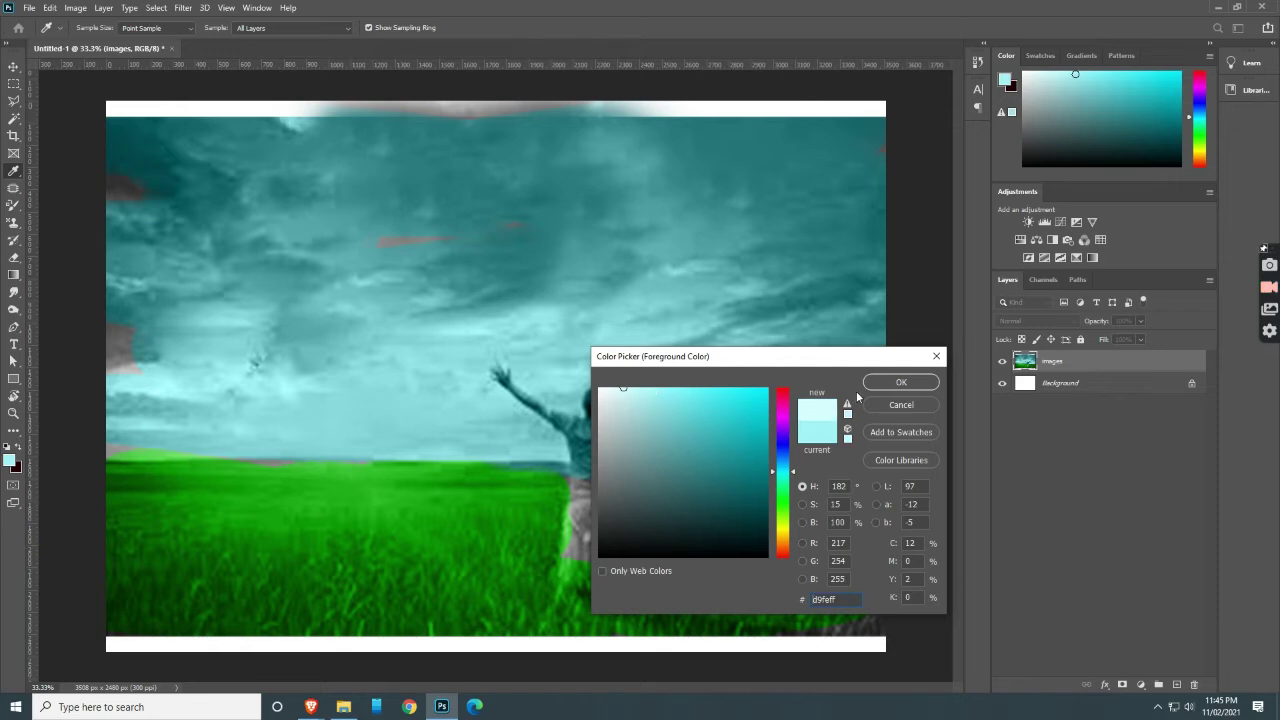
left_click(884, 383)
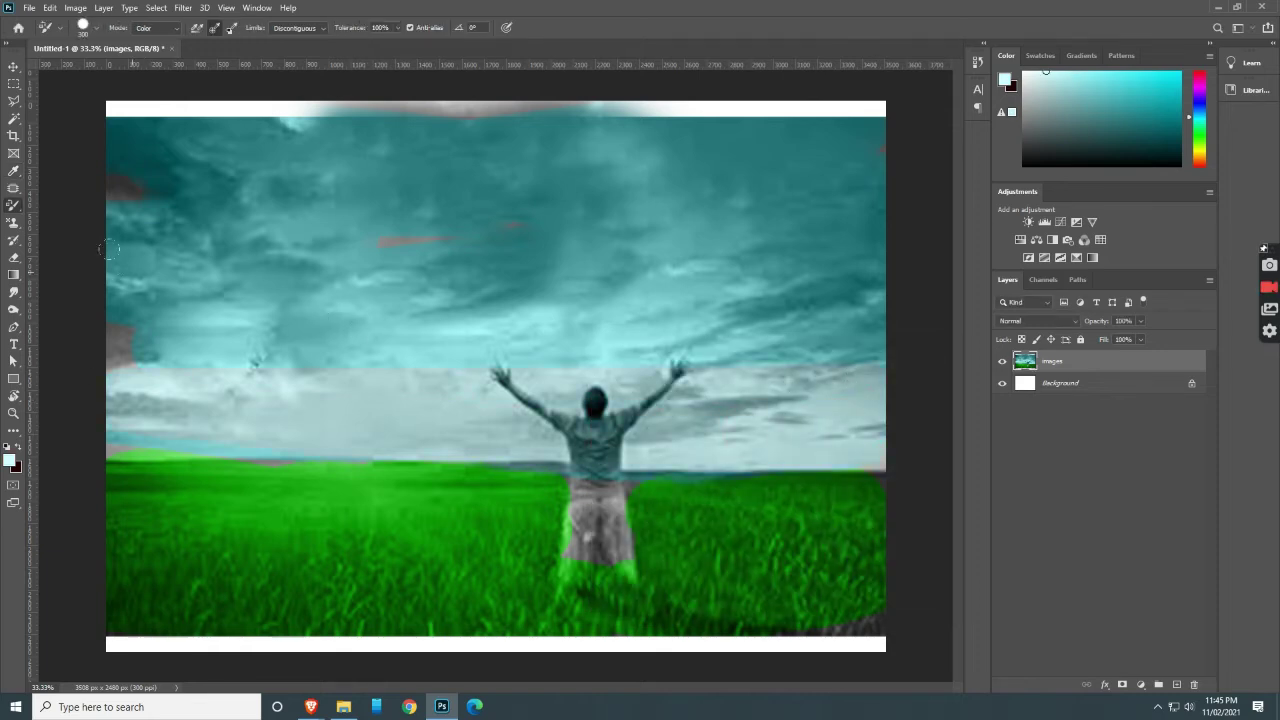
- Replace the field photo layer with the china-faces-6 image from the Desktop's matte painting folder, keeping its placed size
left_click(13, 66)
key("Delete")
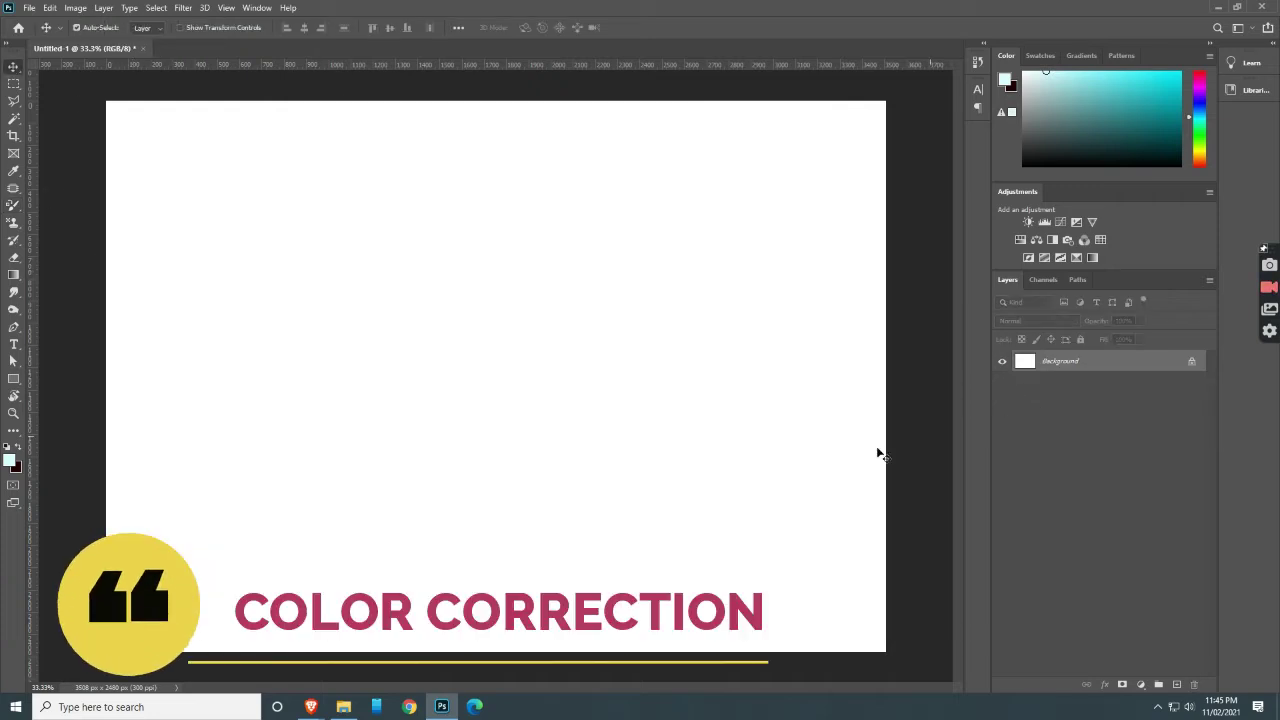
left_click(343, 707)
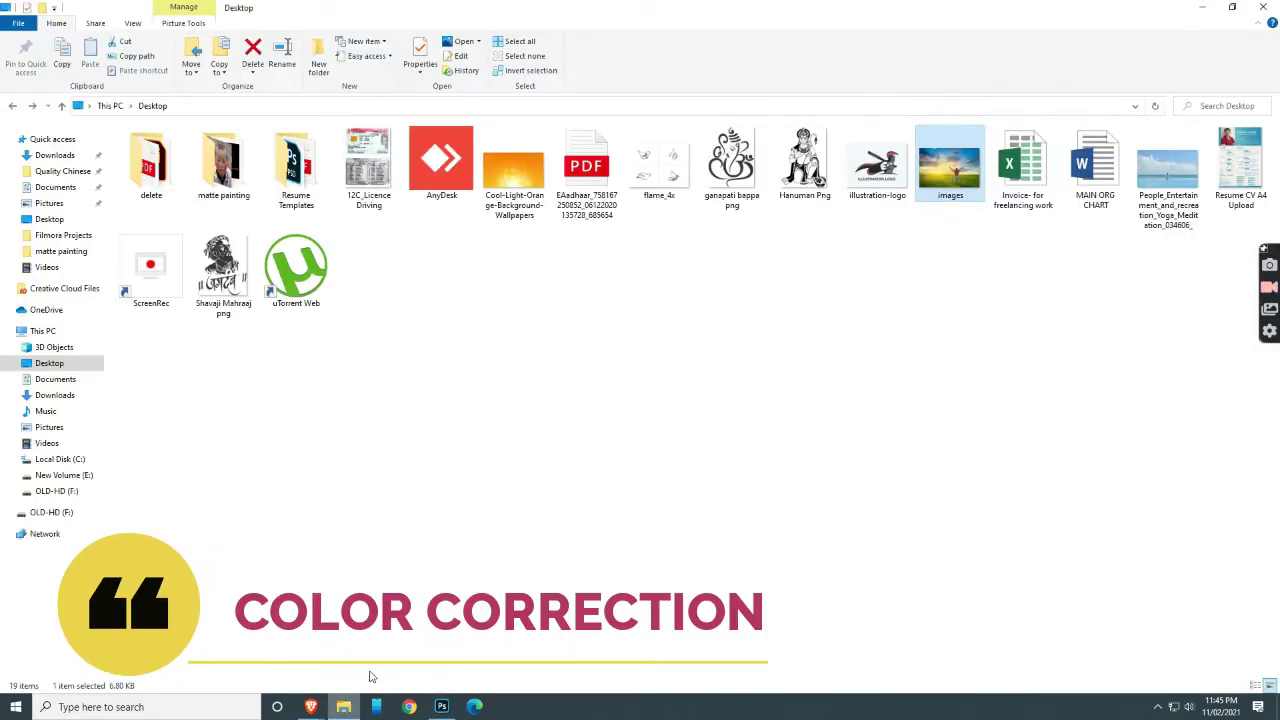
left_click(232, 168)
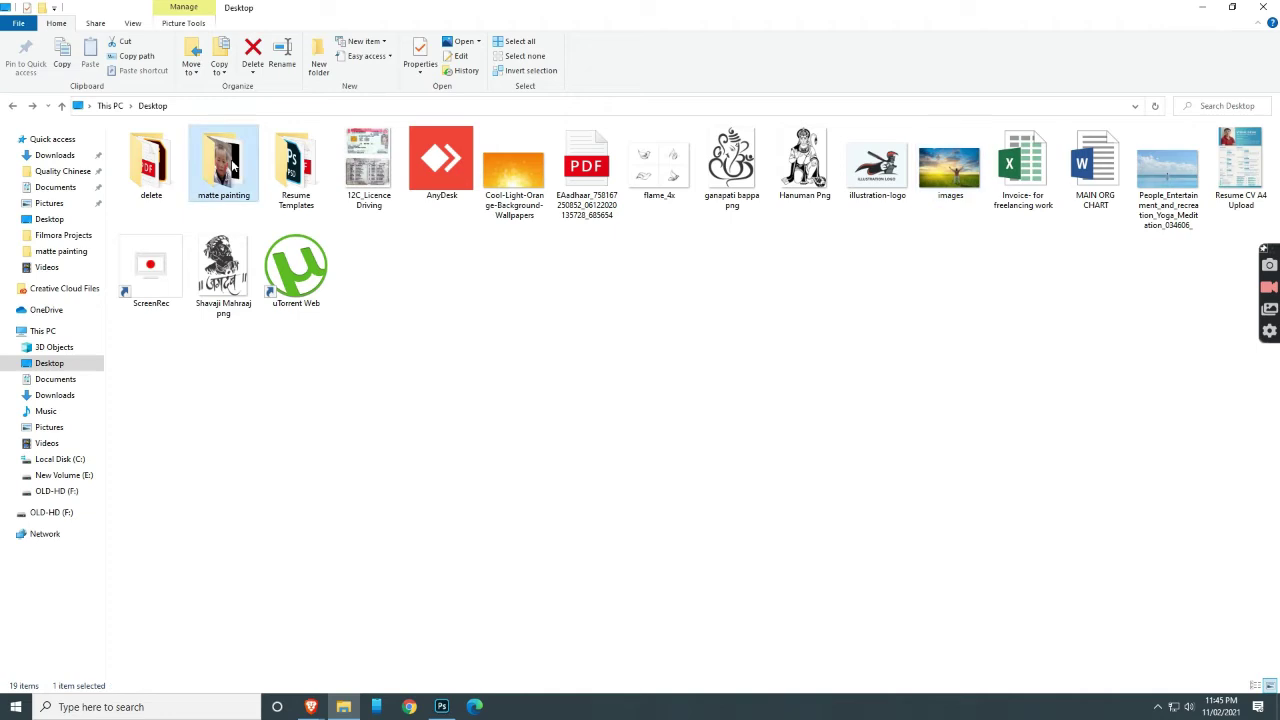
double_click(232, 168)
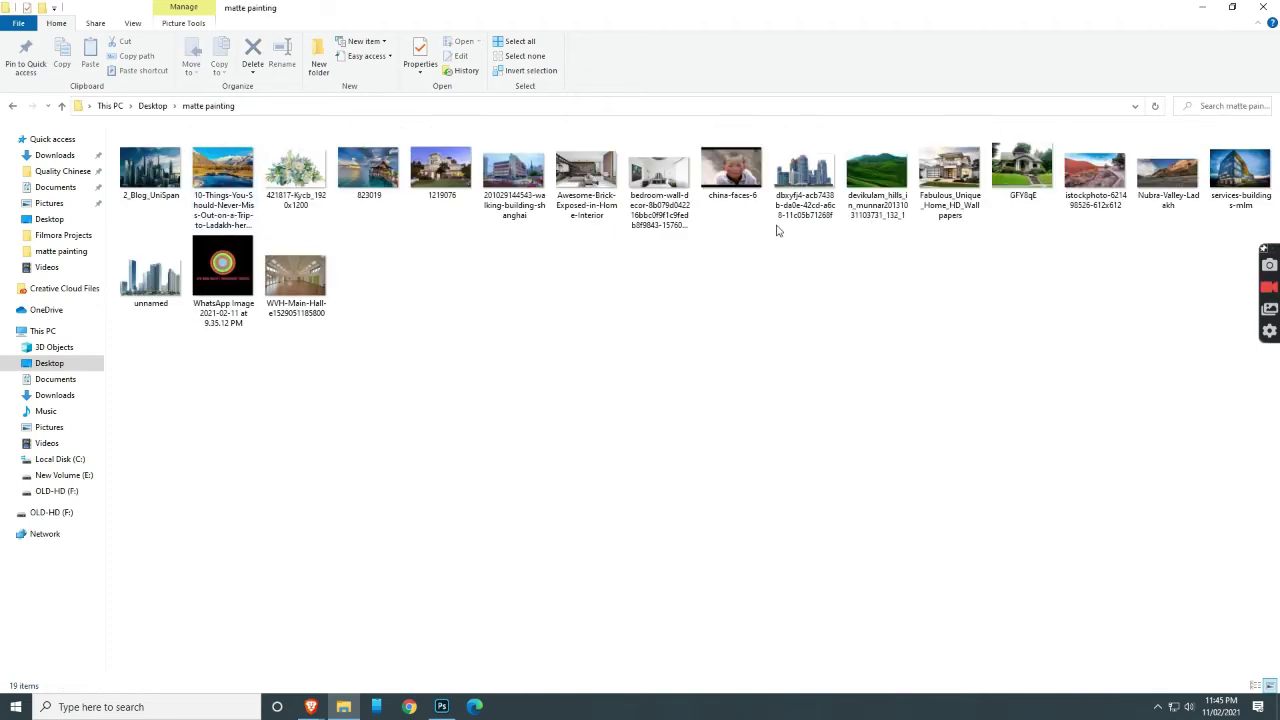
left_click(750, 190)
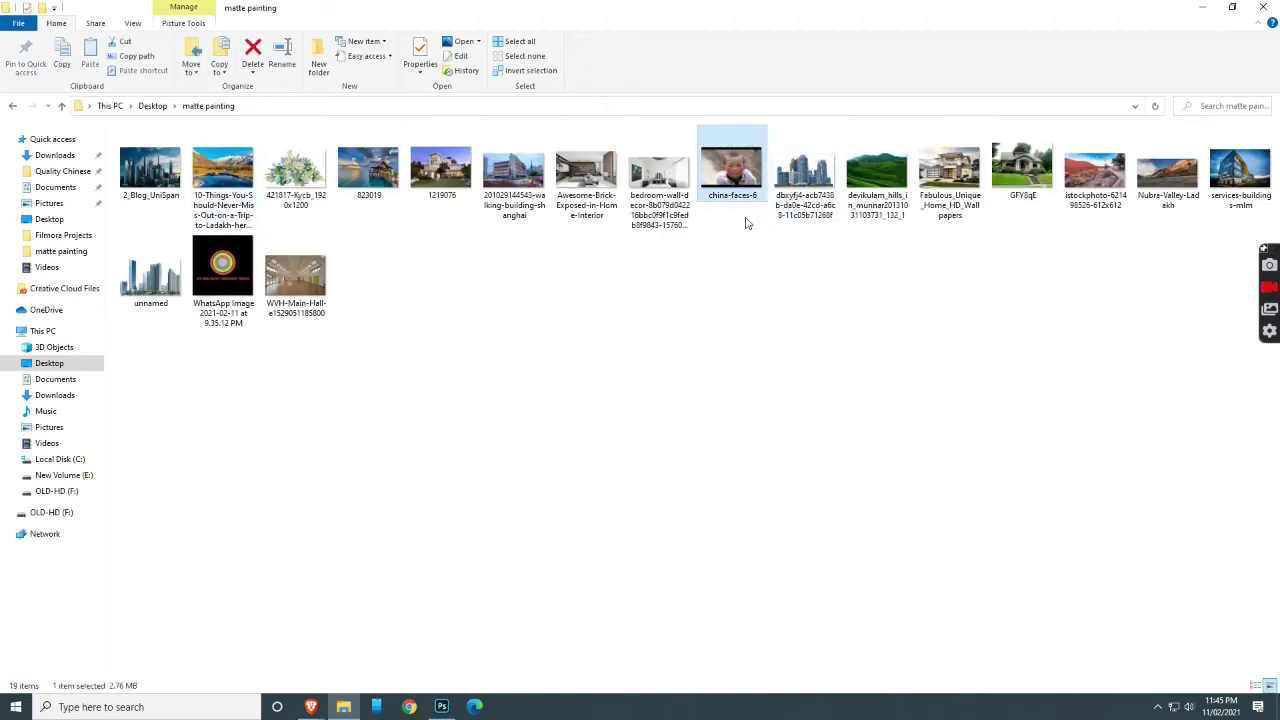
left_click_drag(745, 169, 523, 434)
key("Return")
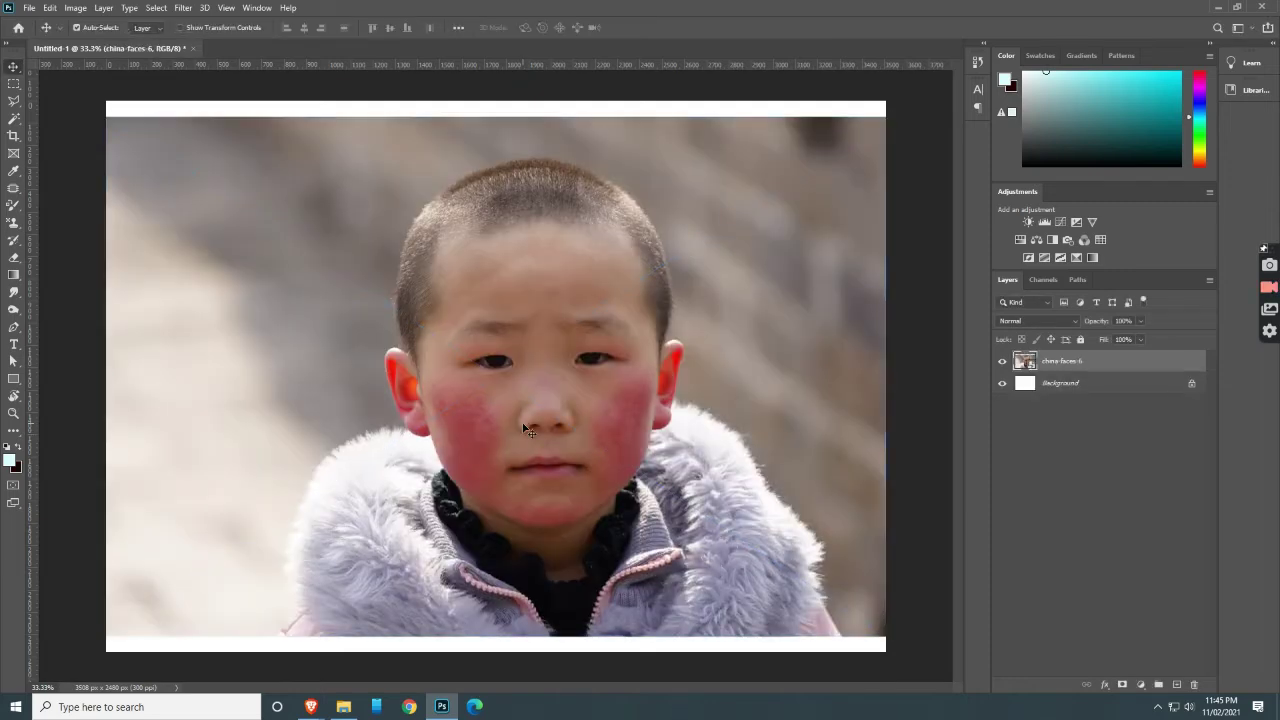
- Rasterize the china-faces-6 layer so that all image adjustments can be used on it
left_click(76, 8)
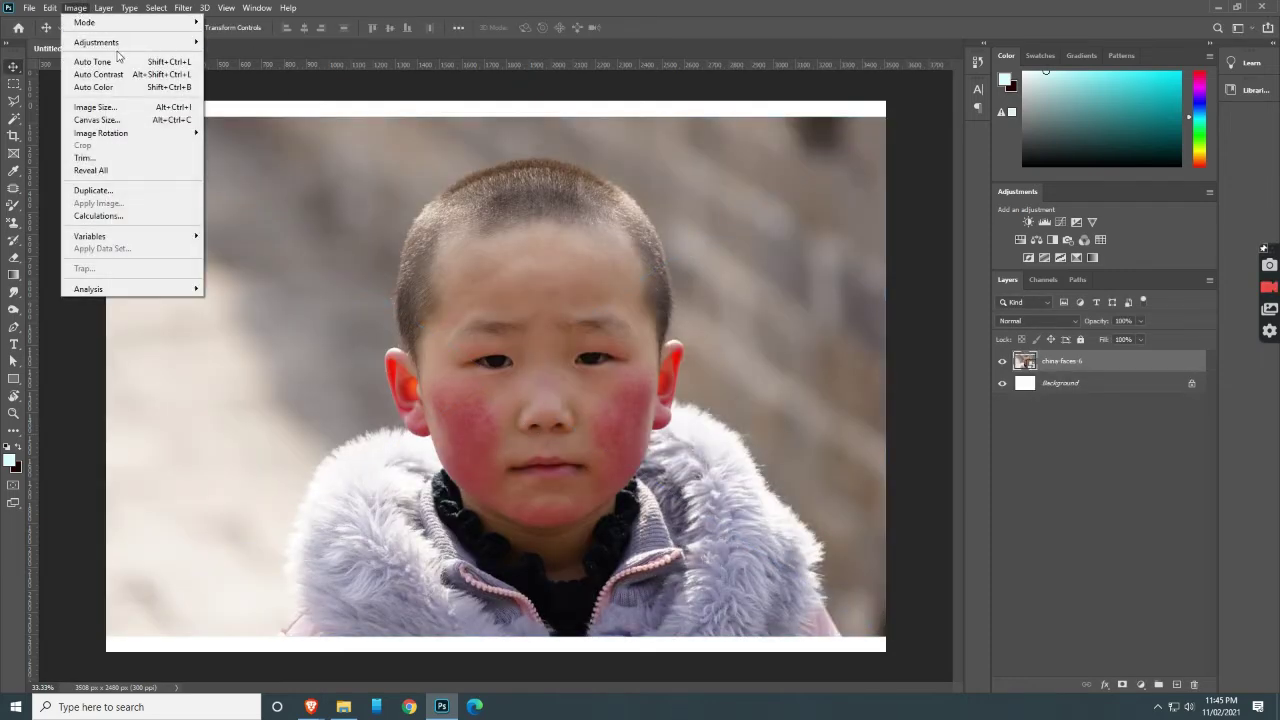
mouse_move(124, 45)
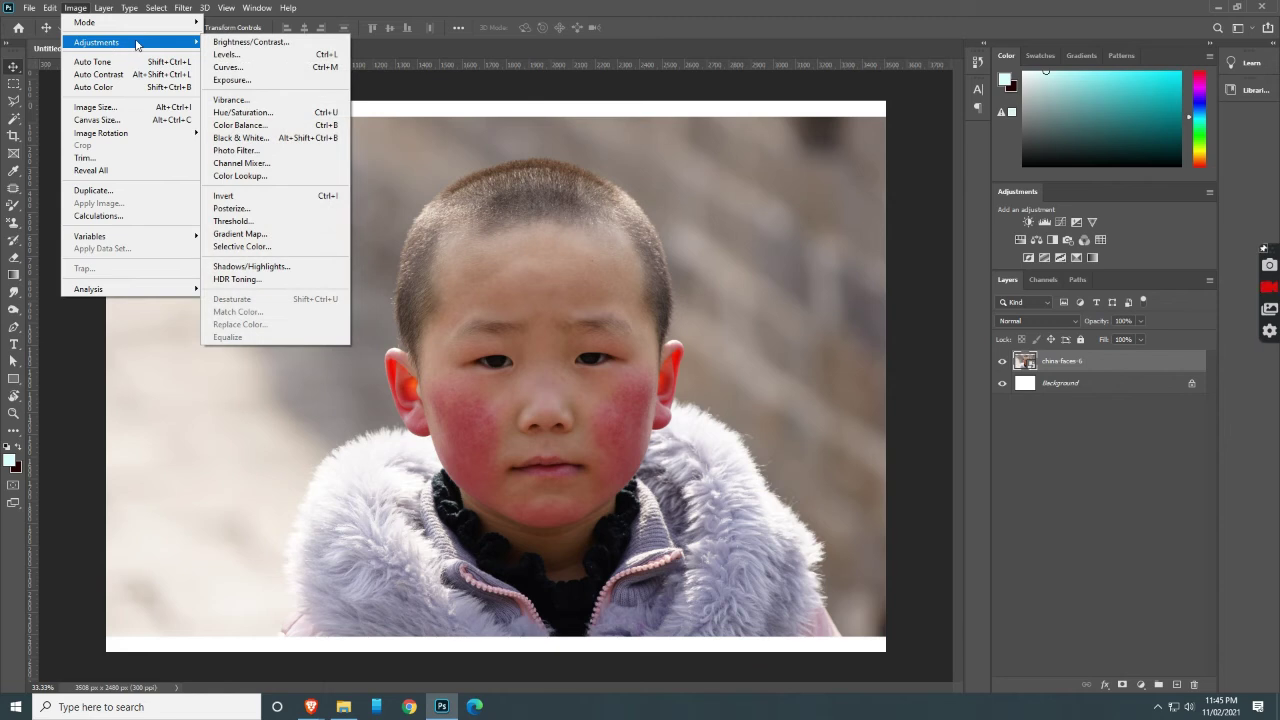
right_click(1094, 366)
left_click(1096, 364)
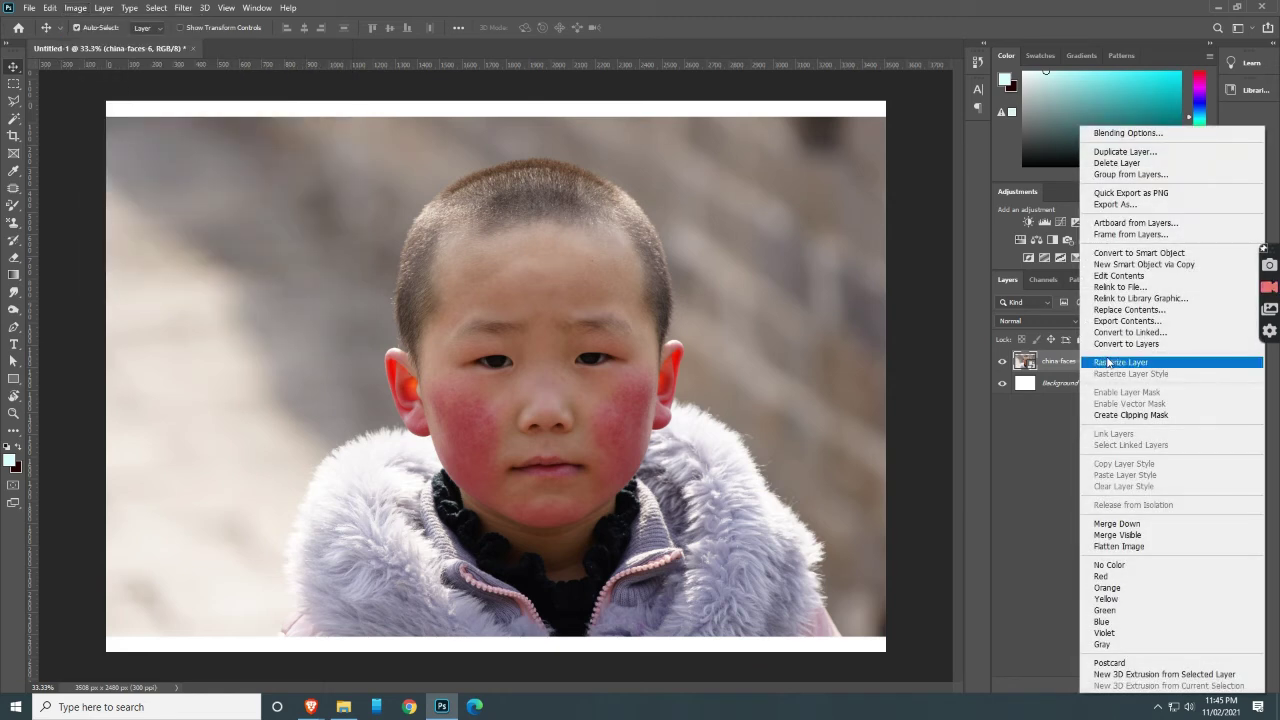
- Start a Levels adjustment on the portrait and set the Red channel's black input level to 11
left_click(75, 8)
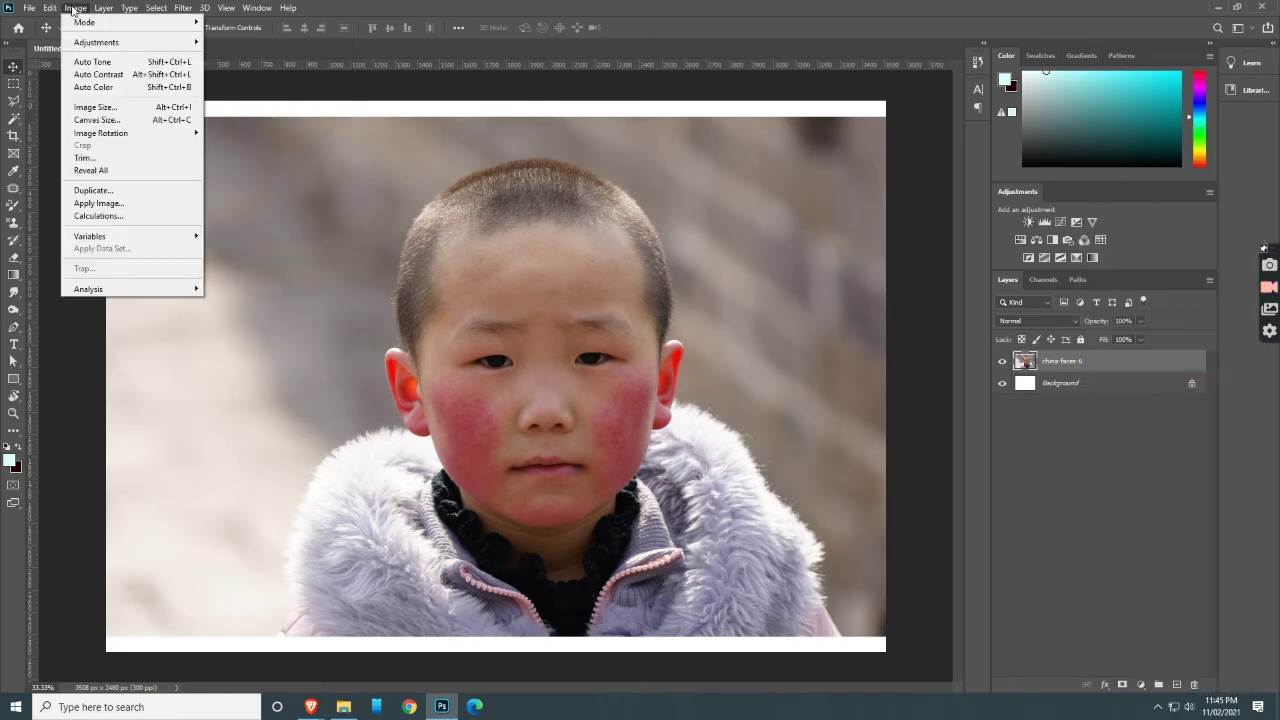
mouse_move(117, 45)
left_click(240, 56)
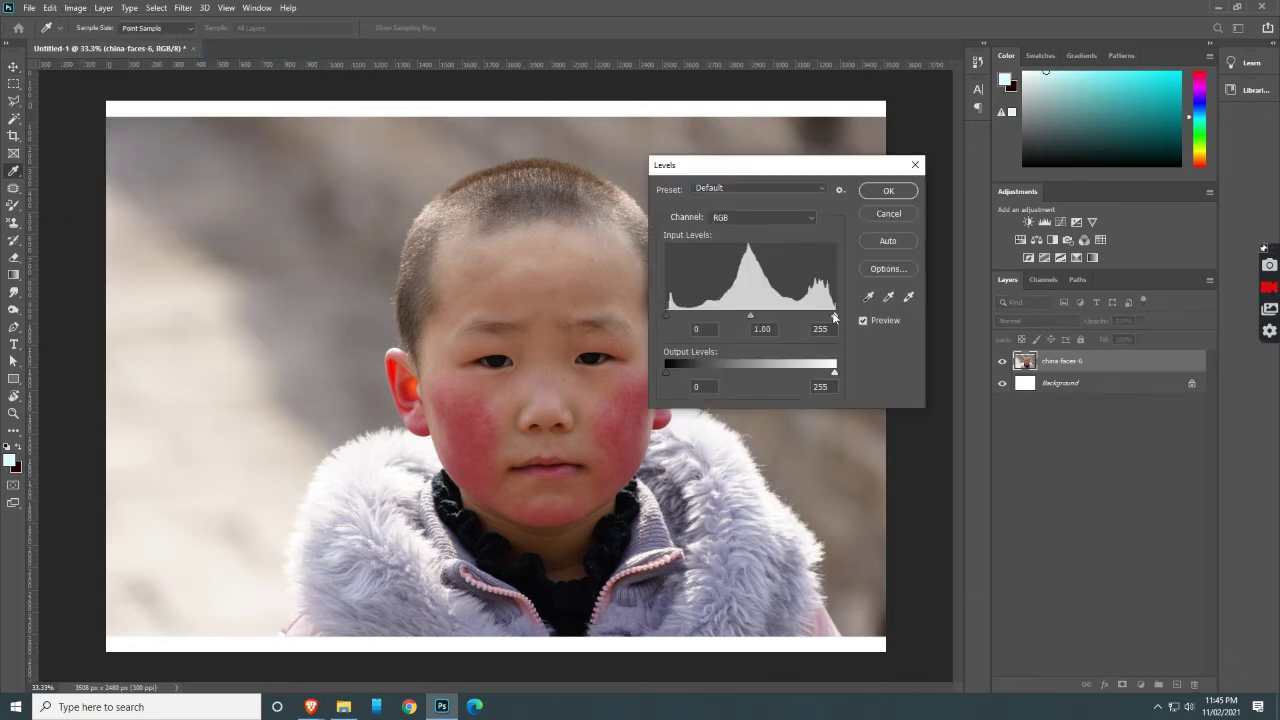
left_click(737, 218)
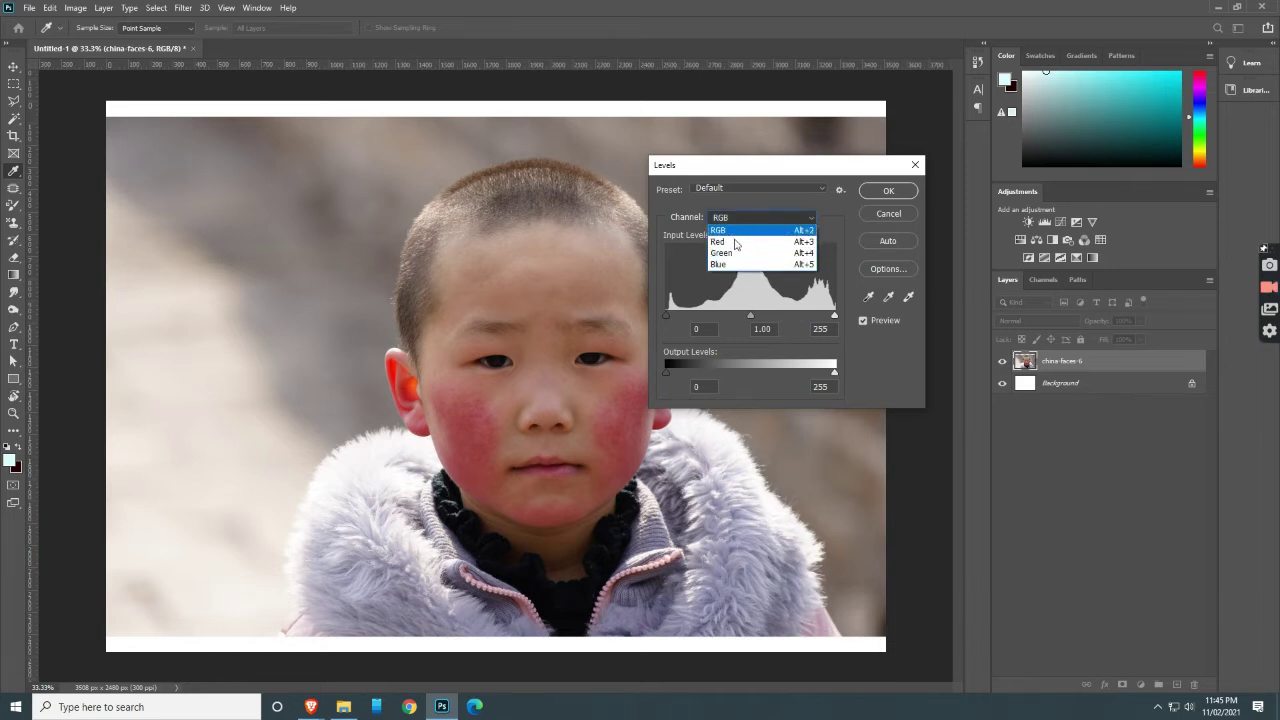
left_click(736, 242)
left_click_drag(667, 316, 674, 320)
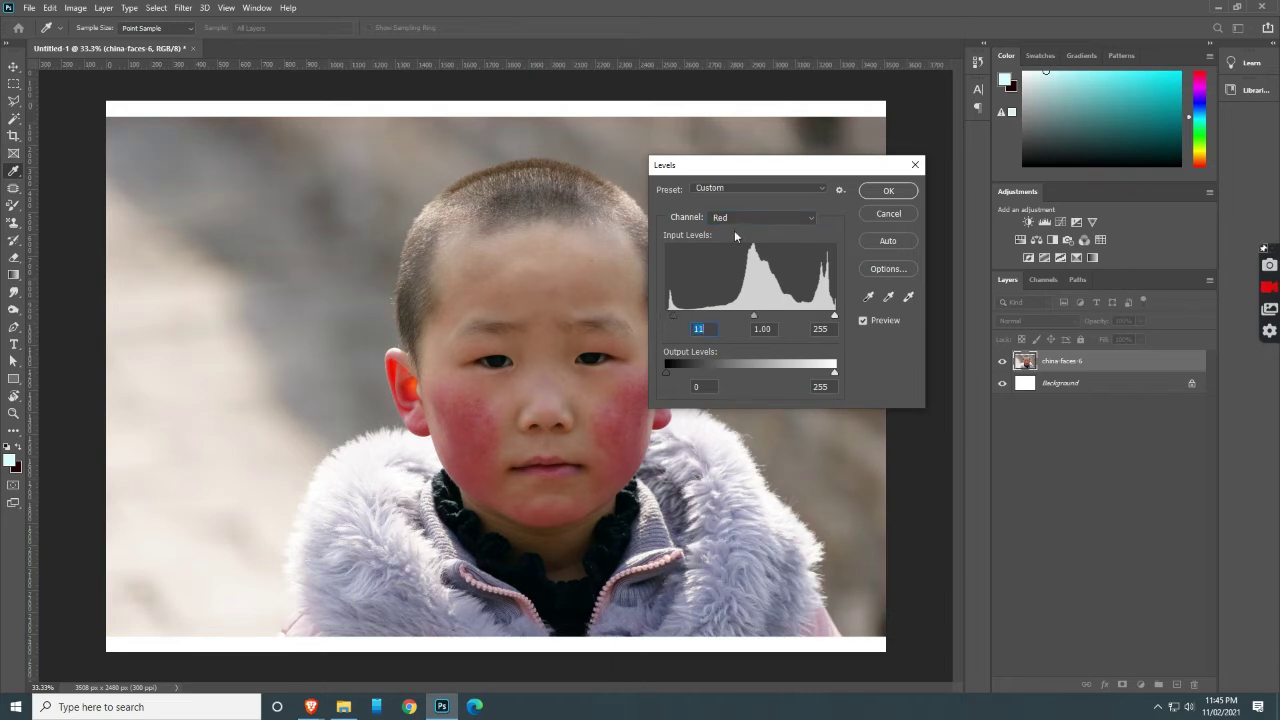
- Raise the Green channel's black input level slightly, set the Blue channel's to 20, and apply the Levels adjustment
left_click(741, 216)
left_click(735, 251)
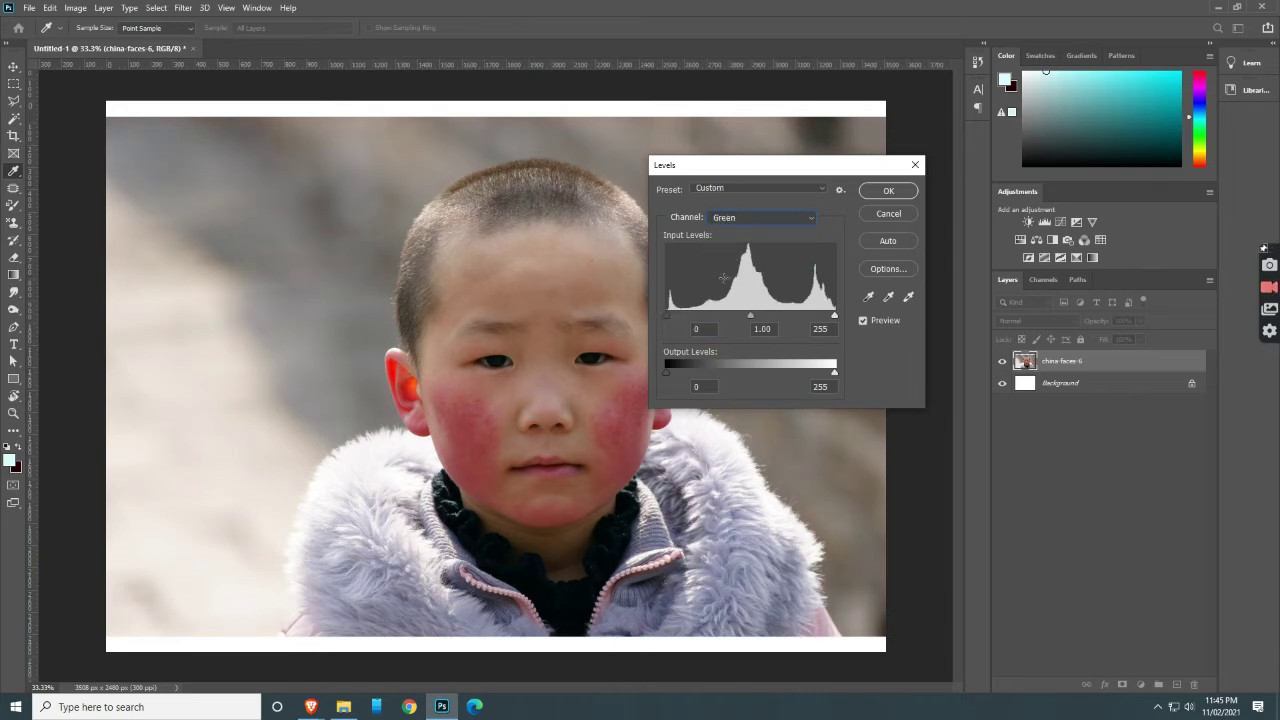
left_click_drag(670, 320, 675, 321)
left_click(741, 217)
left_click(728, 264)
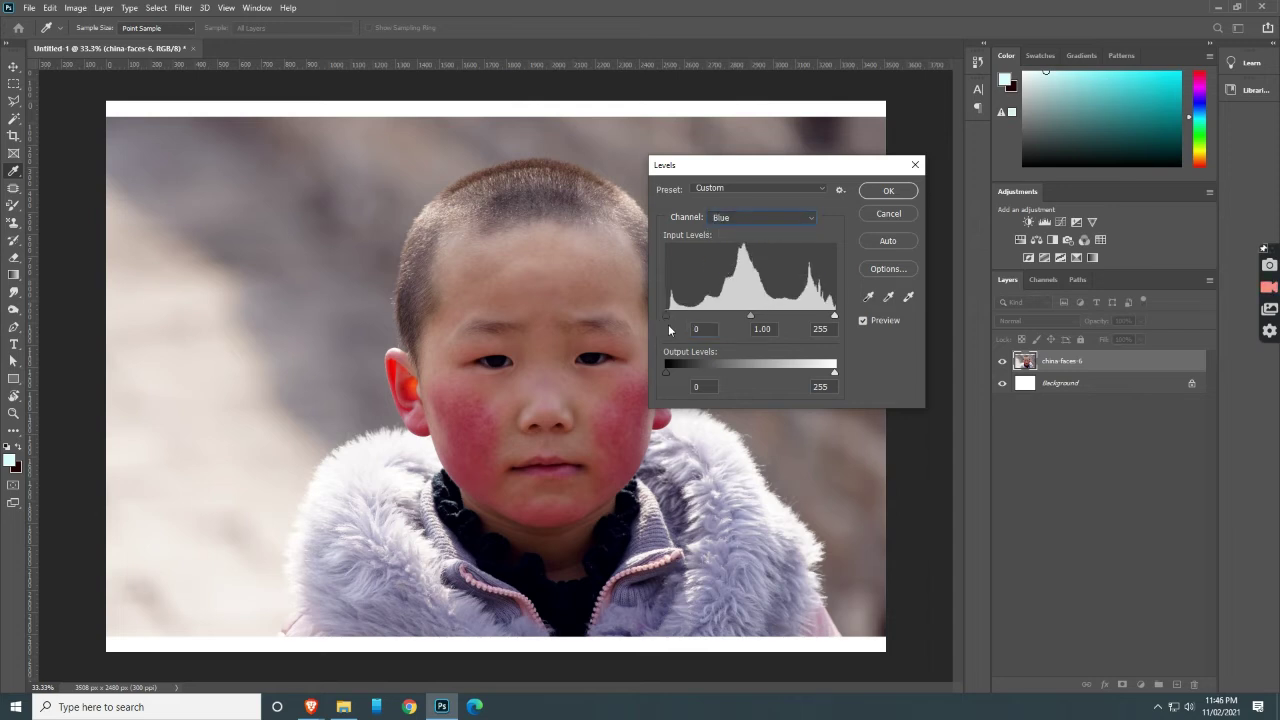
left_click_drag(668, 316, 692, 316)
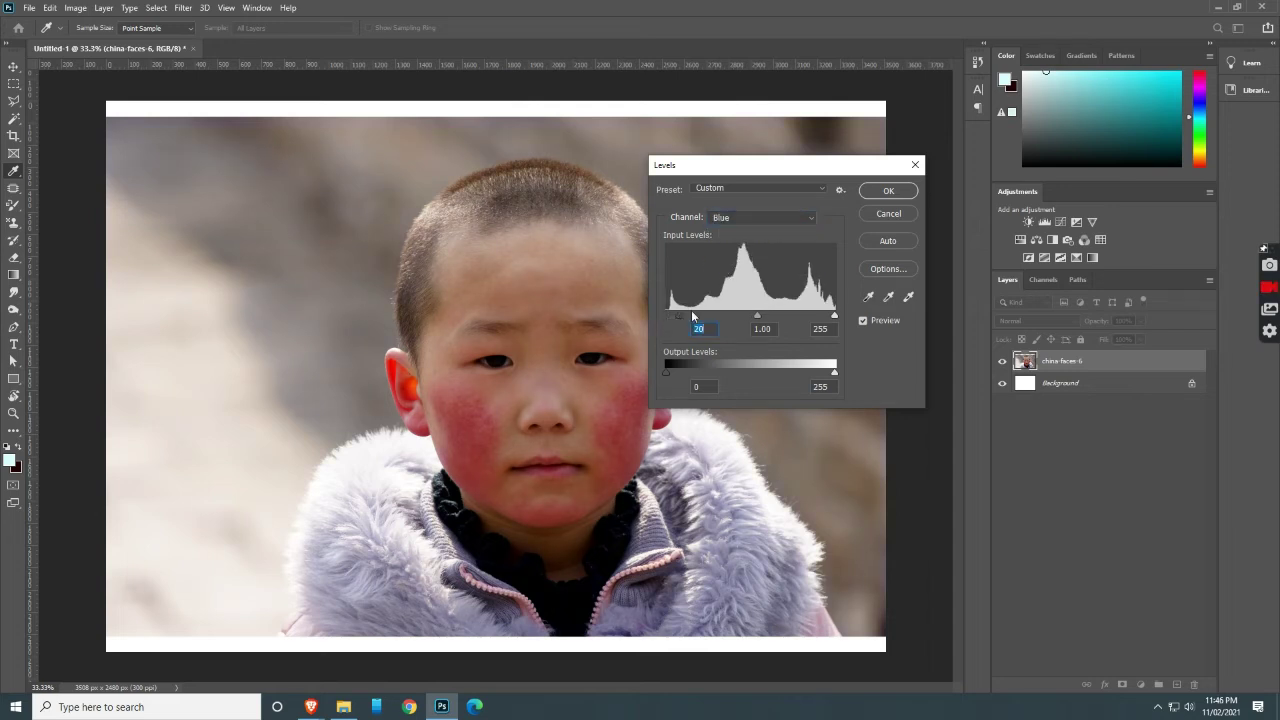
left_click(888, 190)
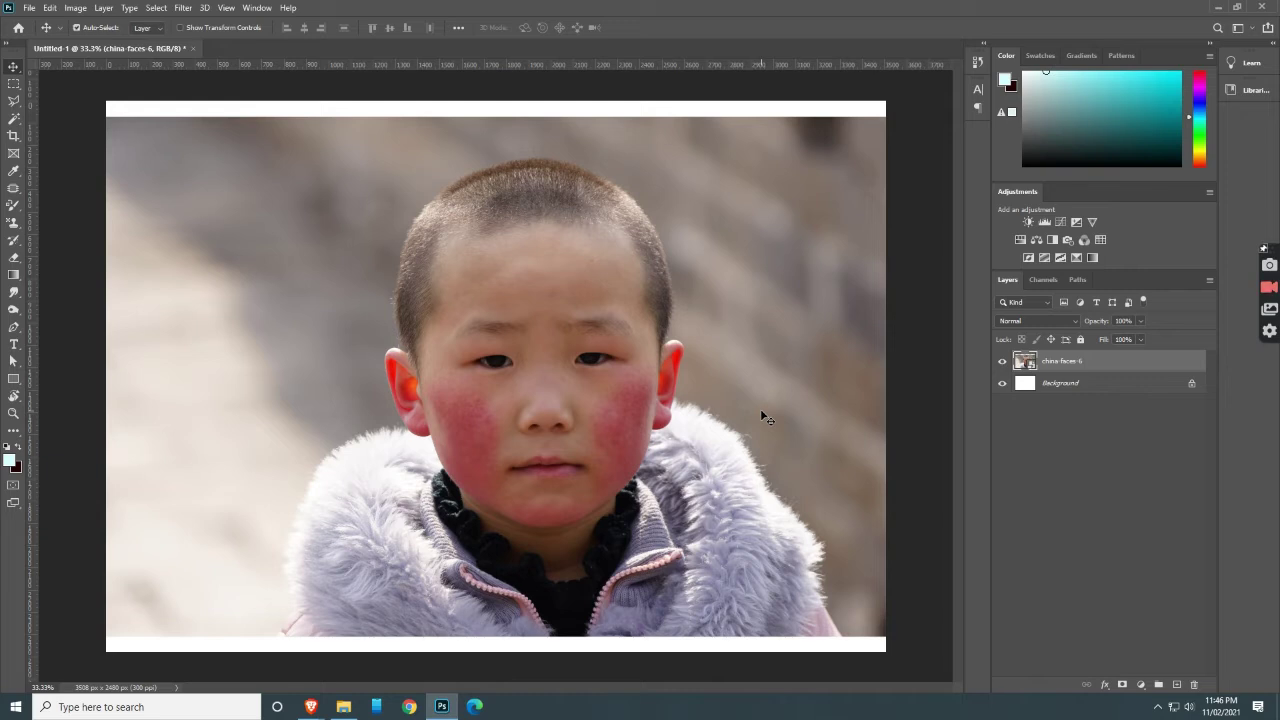
- Replace the Levels-adjusted portrait layer with a fresh copy of the china-faces-6 image from the matte painting folder, keeping its placed size
left_click_drag(608, 296, 609, 315)
key("Delete")
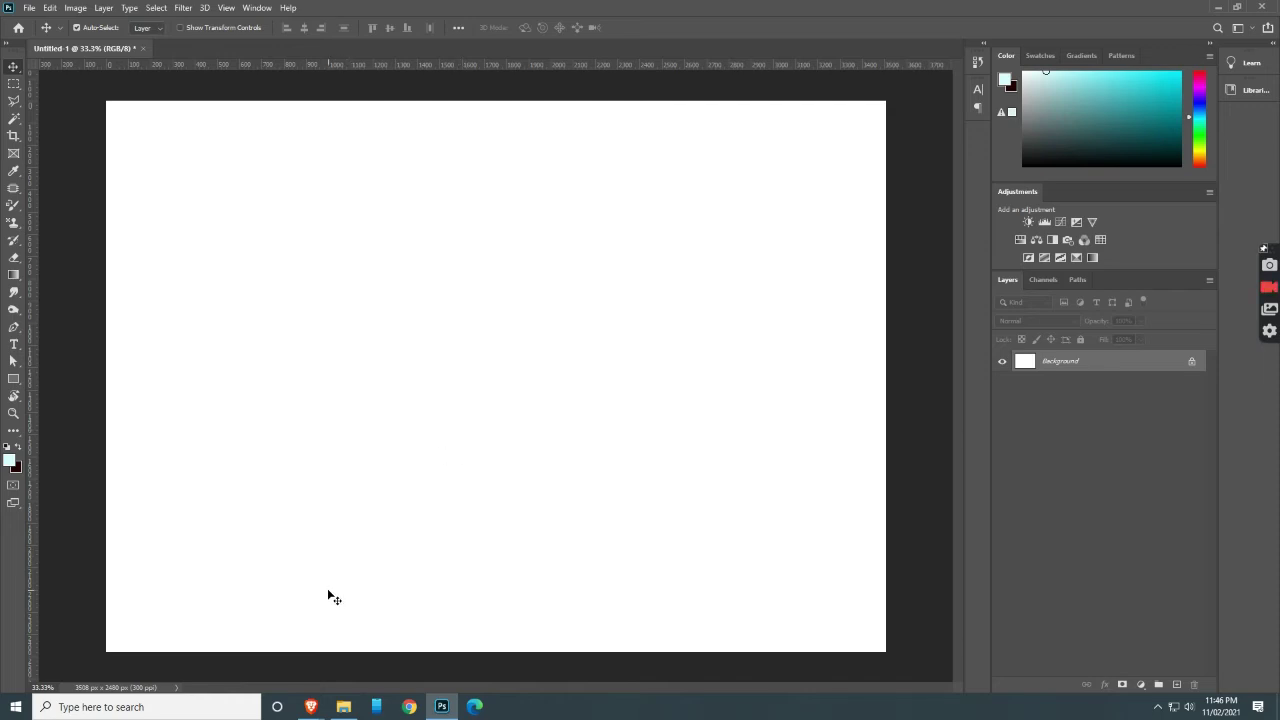
left_click(343, 706)
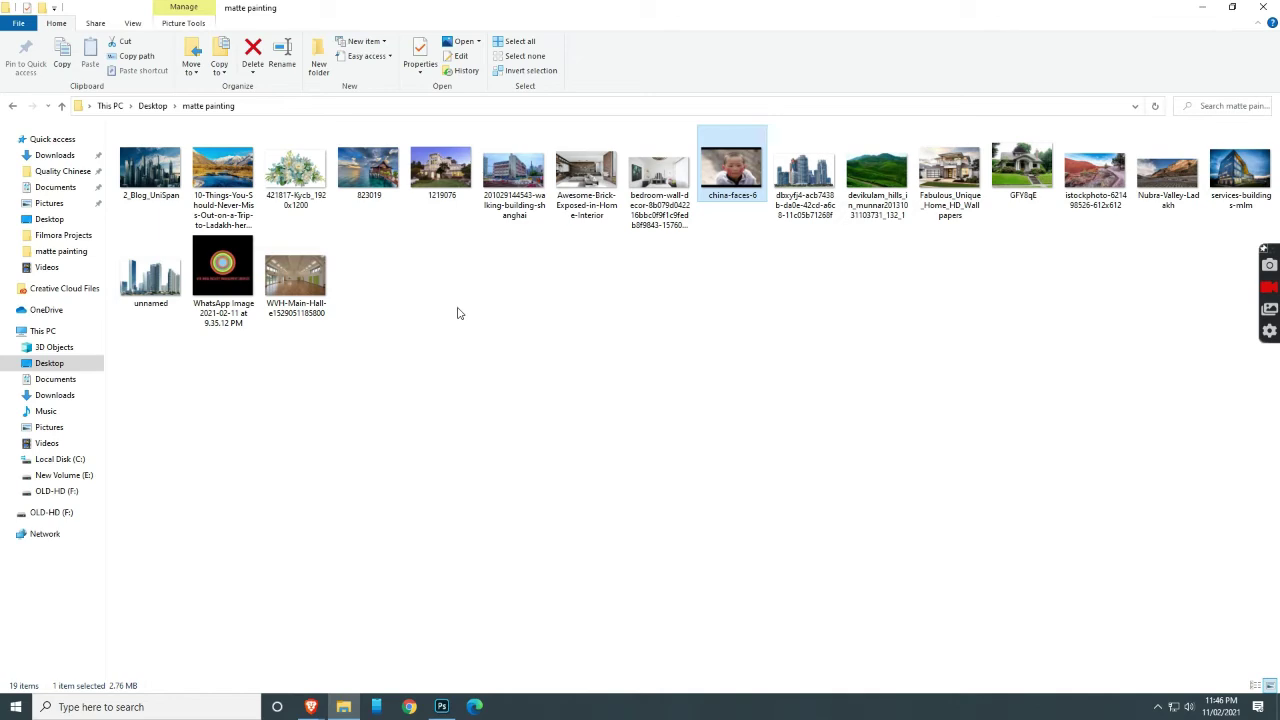
left_click(452, 250)
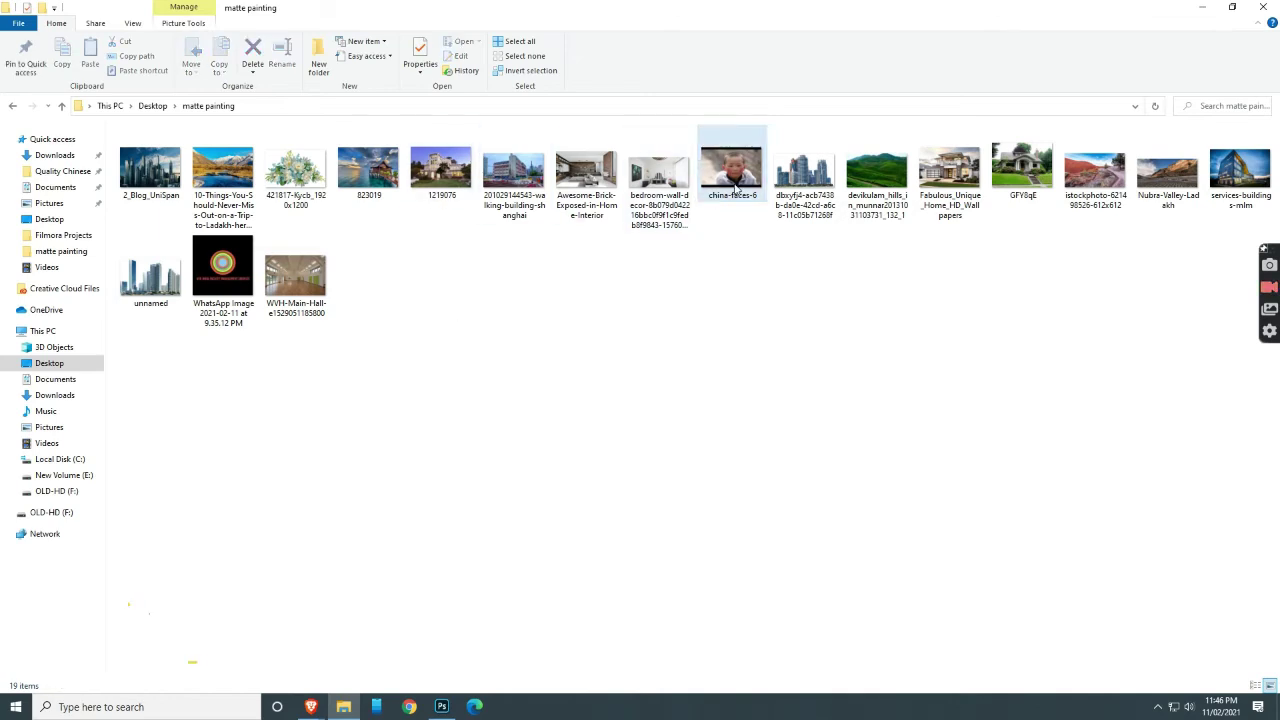
mouse_move(736, 188)
left_mouse_down()
mouse_move(406, 563)
mouse_move(445, 702)
mouse_move(489, 449)
left_mouse_up()
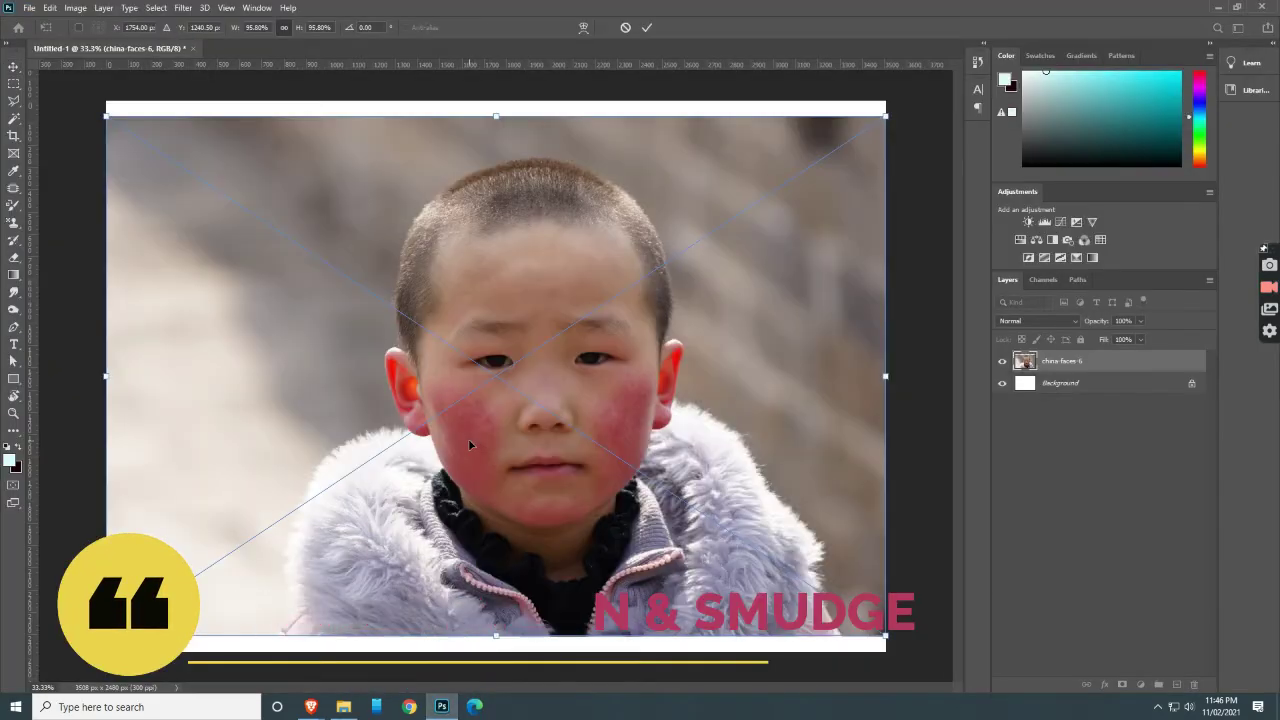
key("Return")
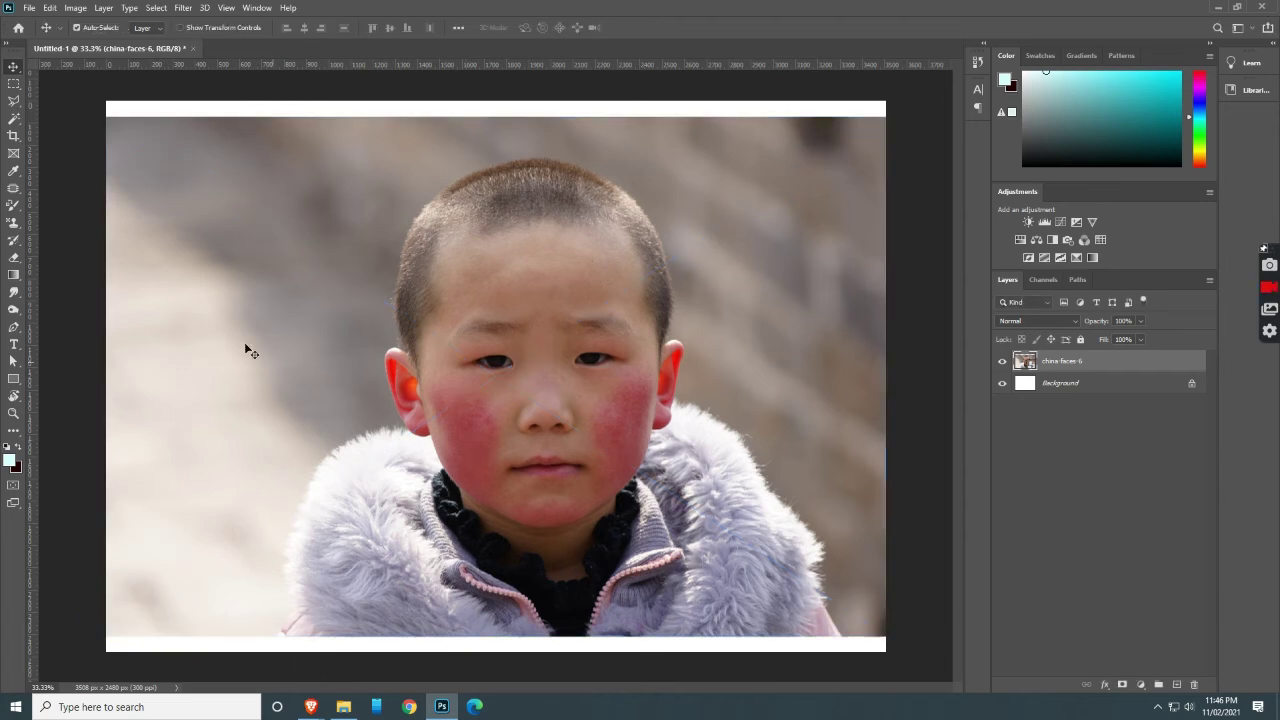
- Choose the Blur tool and rasterize the china-faces-6 layer so it can be retouched directly
left_click(13, 291)
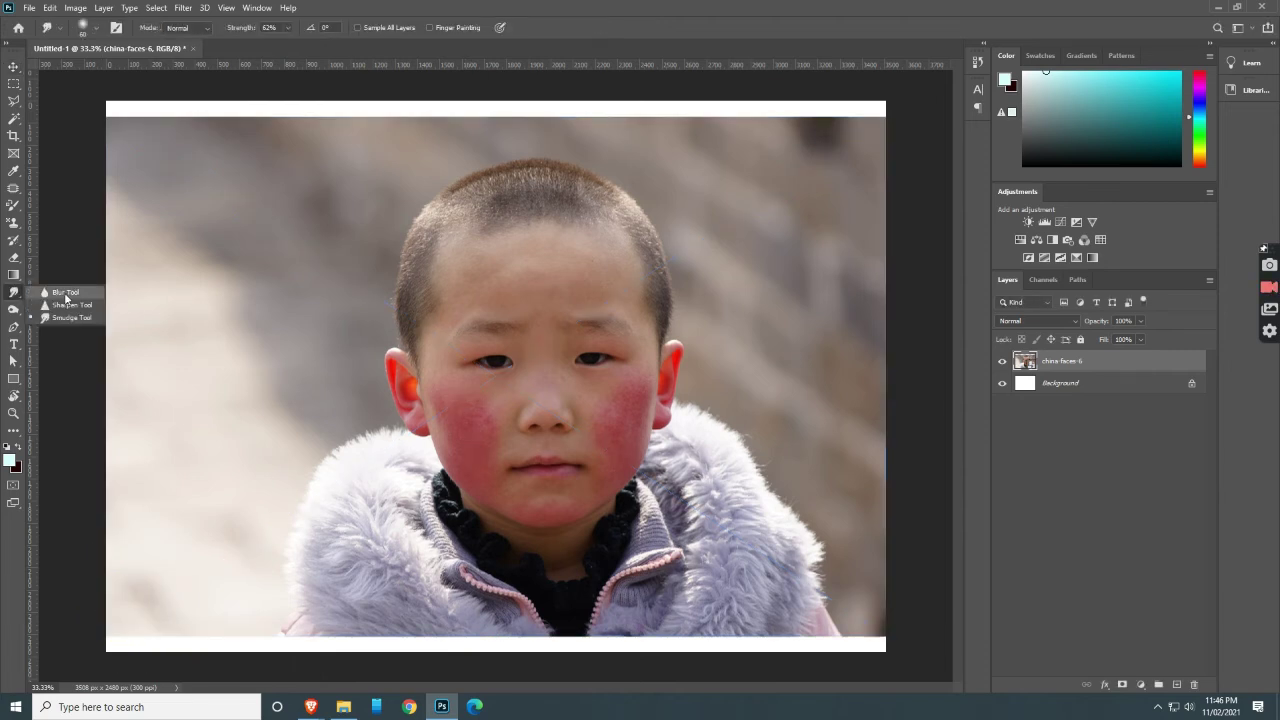
left_click(64, 292)
right_click(1052, 365)
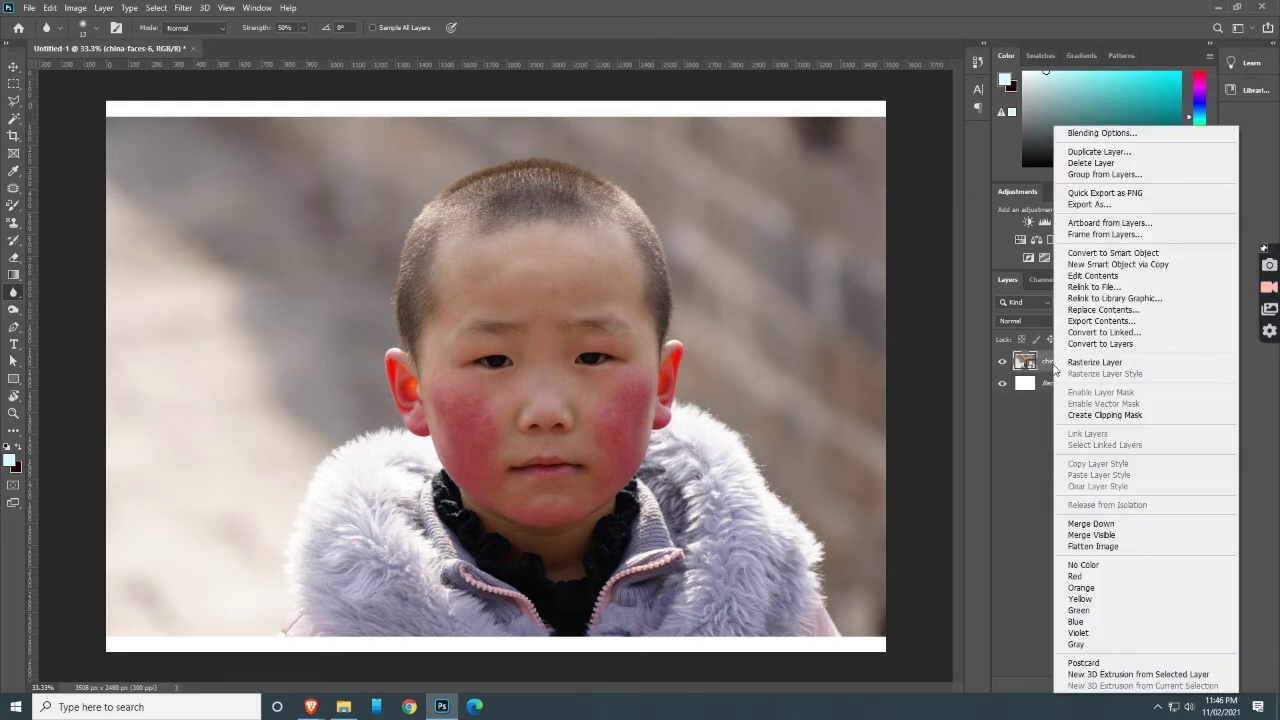
left_click(1060, 360)
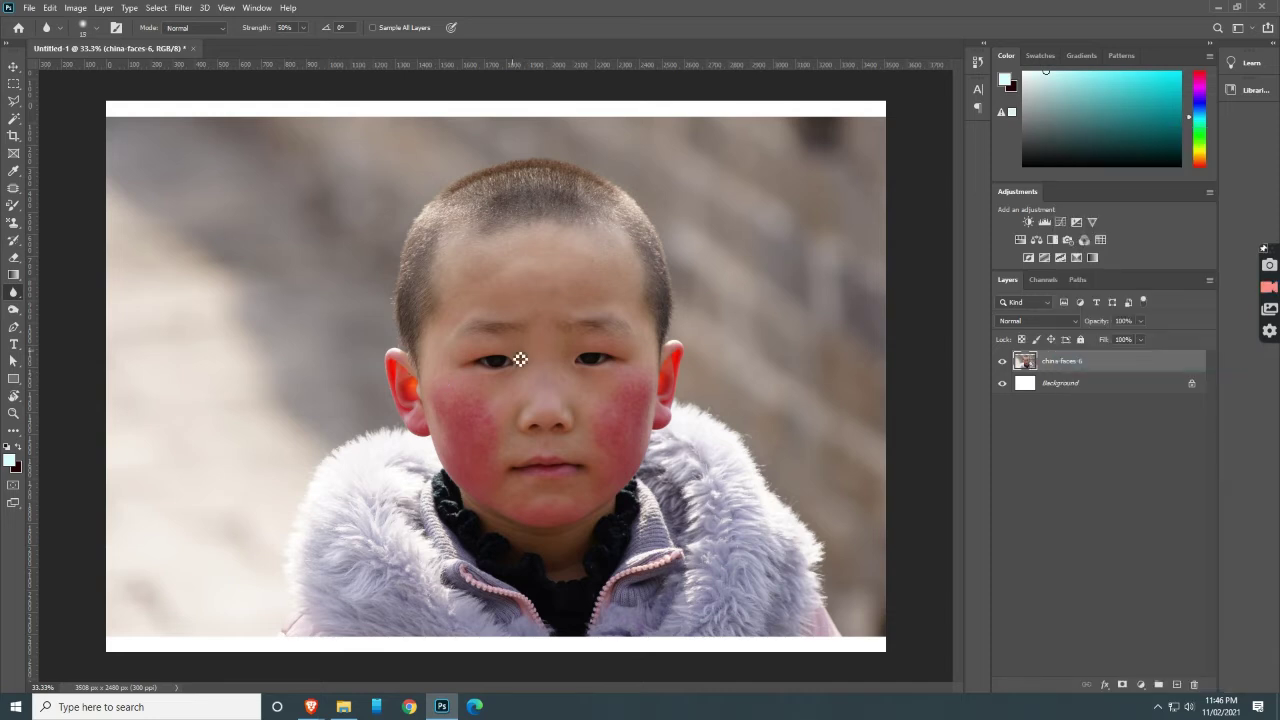
- Enlarge the Blur brush well beyond its small starting size for softening areas of the portrait
key("bracketright")
key("bracketright")
key("bracketright")
key("bracketright")
key("bracketright")
key("bracketright")
key("bracketright")
key("bracketright")
key("bracketright")
key("bracketright")
key("bracketright")
key("bracketright")
key("bracketright")
key("bracketright")
key("bracketright")
key("bracketright")
key("bracketright")
key("bracketright")
- Sharpen the knitted collar and zip edge on the image's right side with a 200 px Sharpen brush
right_click(15, 295)
left_click(66, 306)
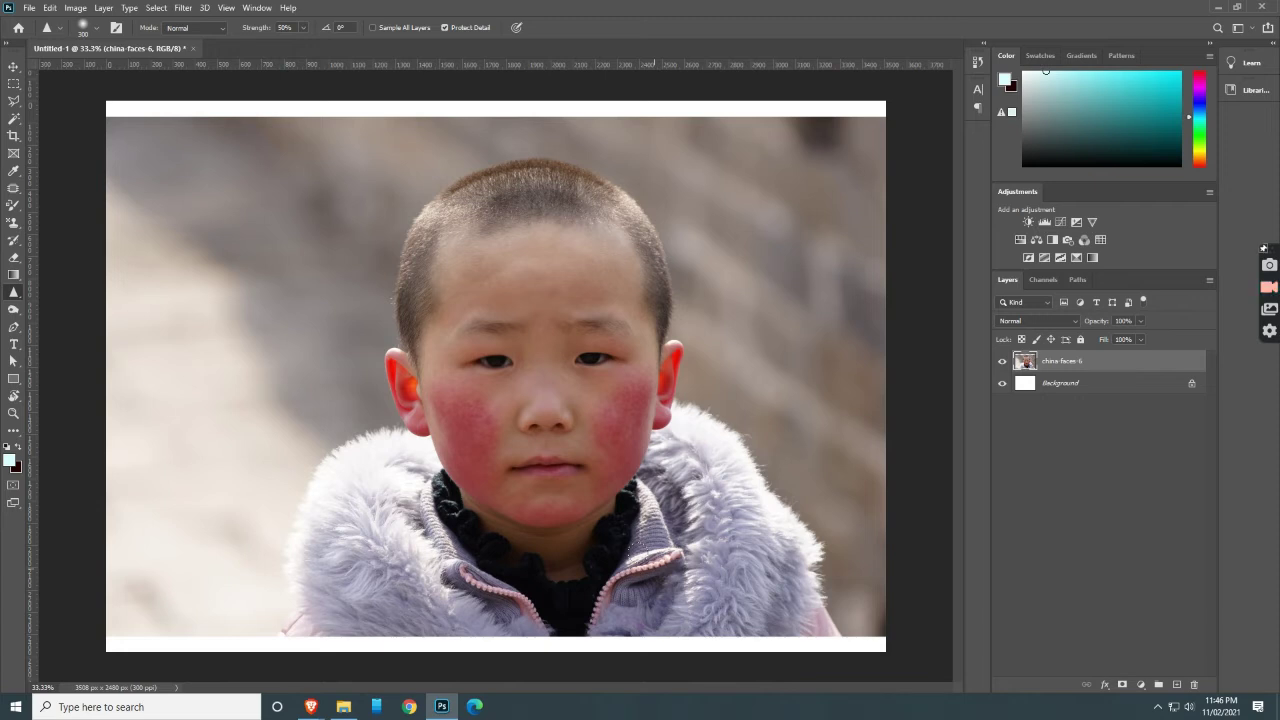
scroll(625, 548, "up", 5)
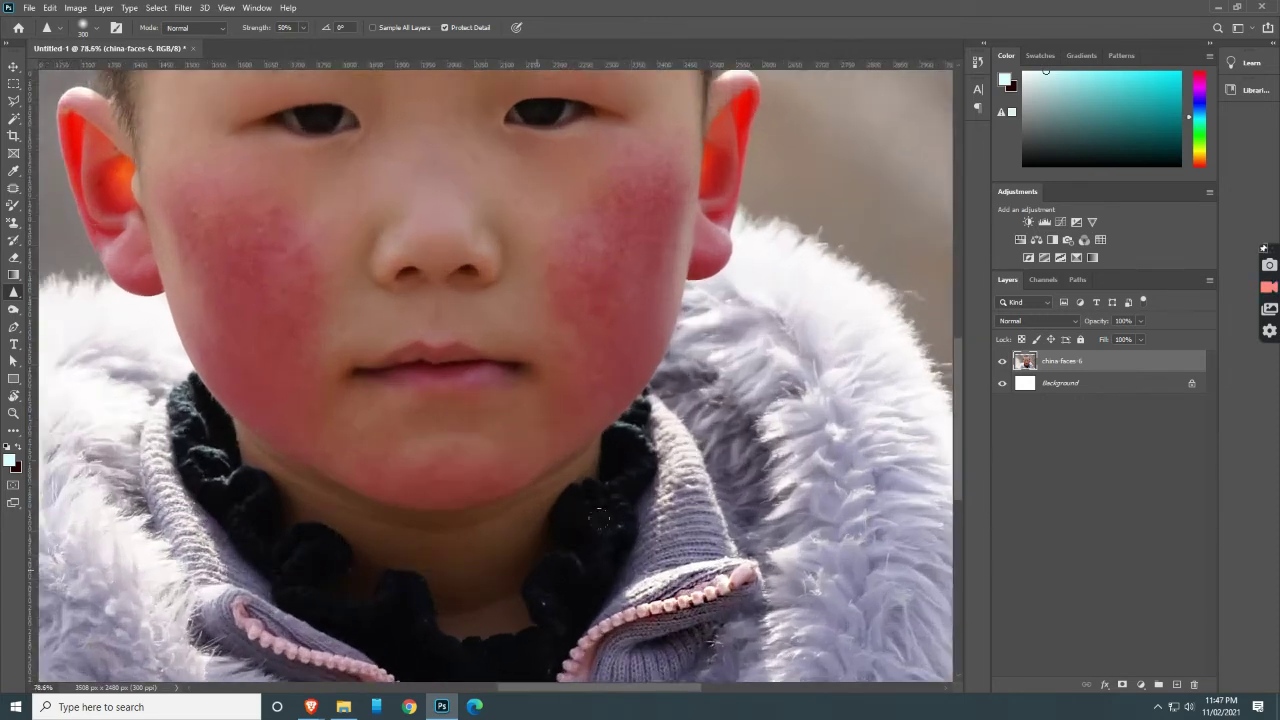
scroll(636, 512, "up", 1)
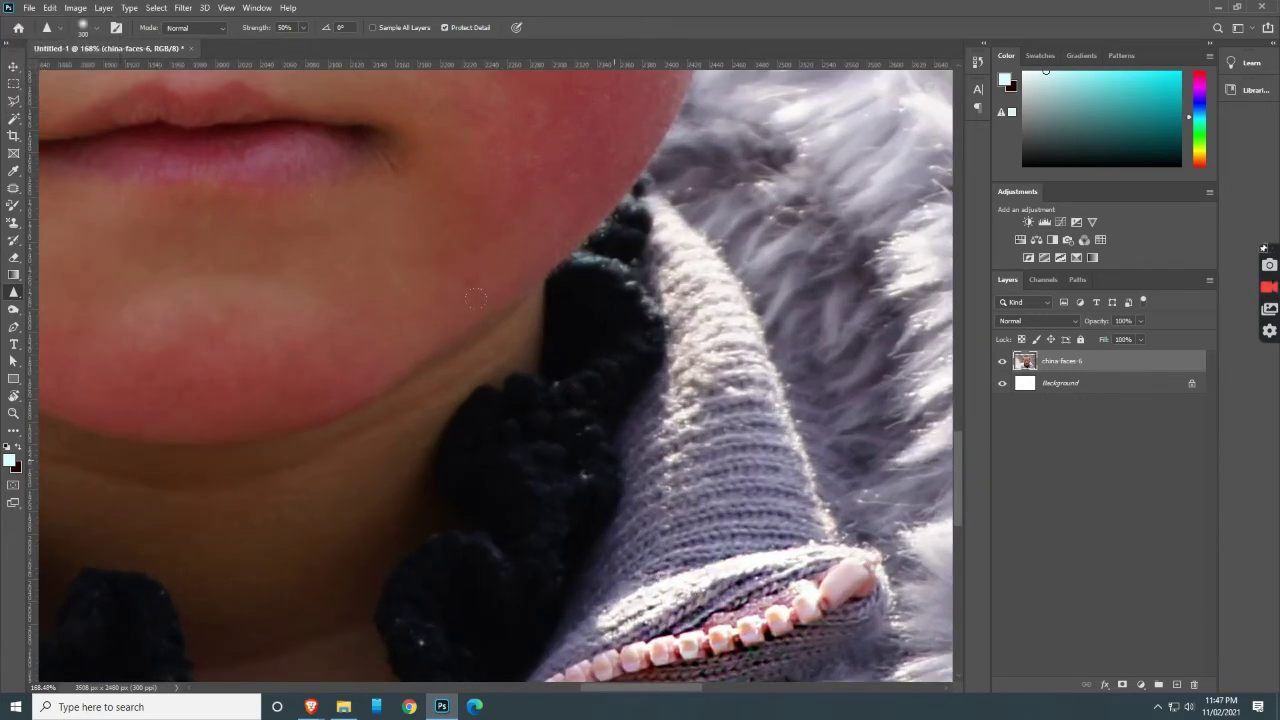
left_click_drag(697, 486, 589, 351)
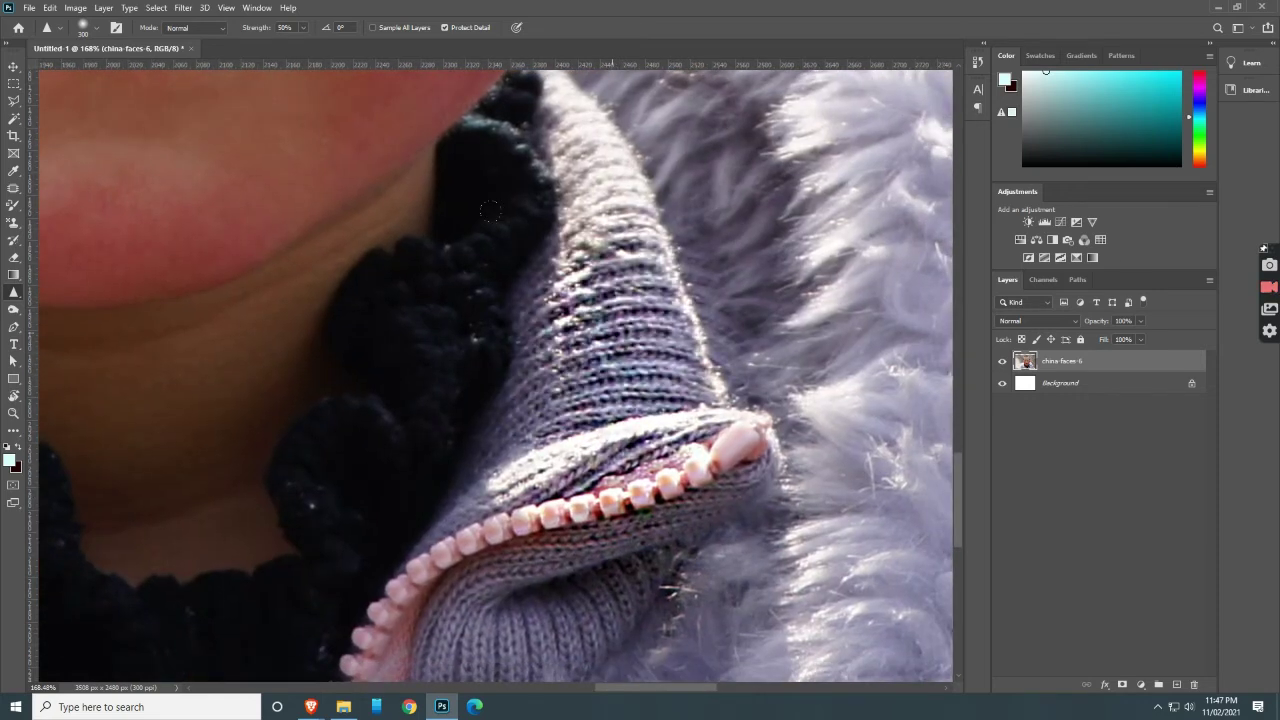
left_click(612, 333)
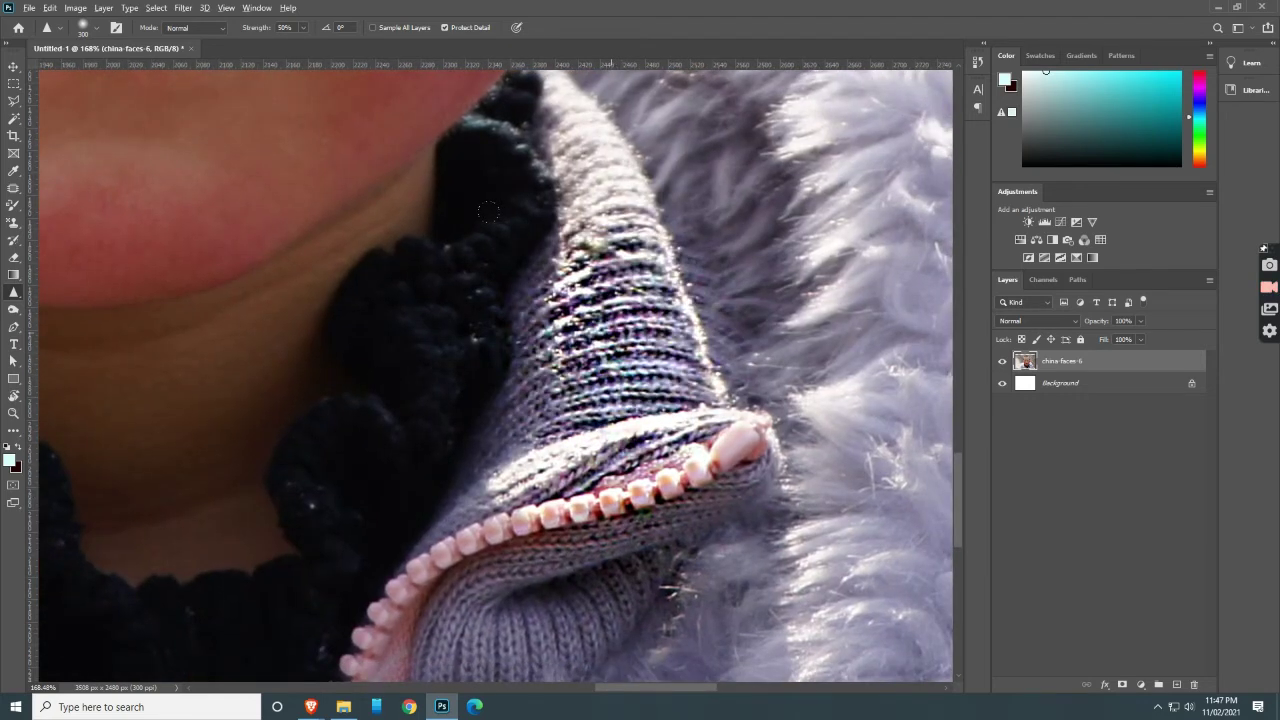
scroll(608, 333, "down", 5)
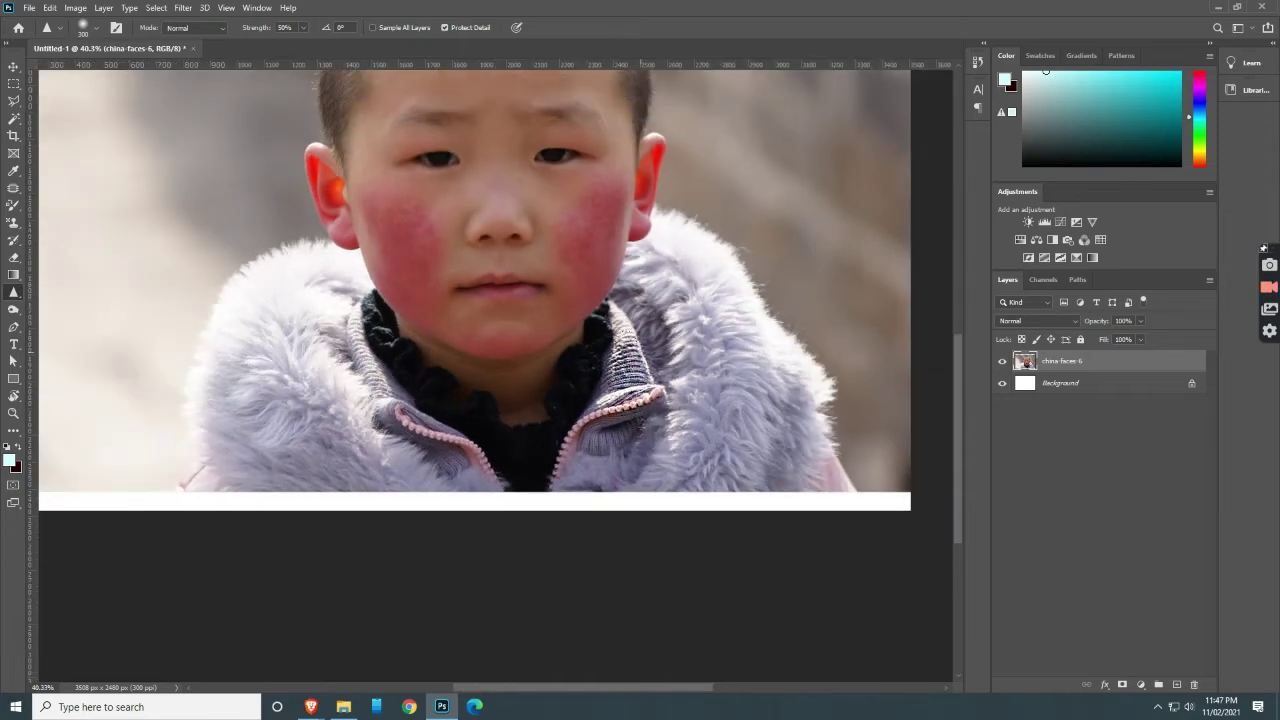
- Smear the collar, zip and surrounding fur on the image's right side into swirls with the Smudge tool at 62% strength
right_click(16, 297)
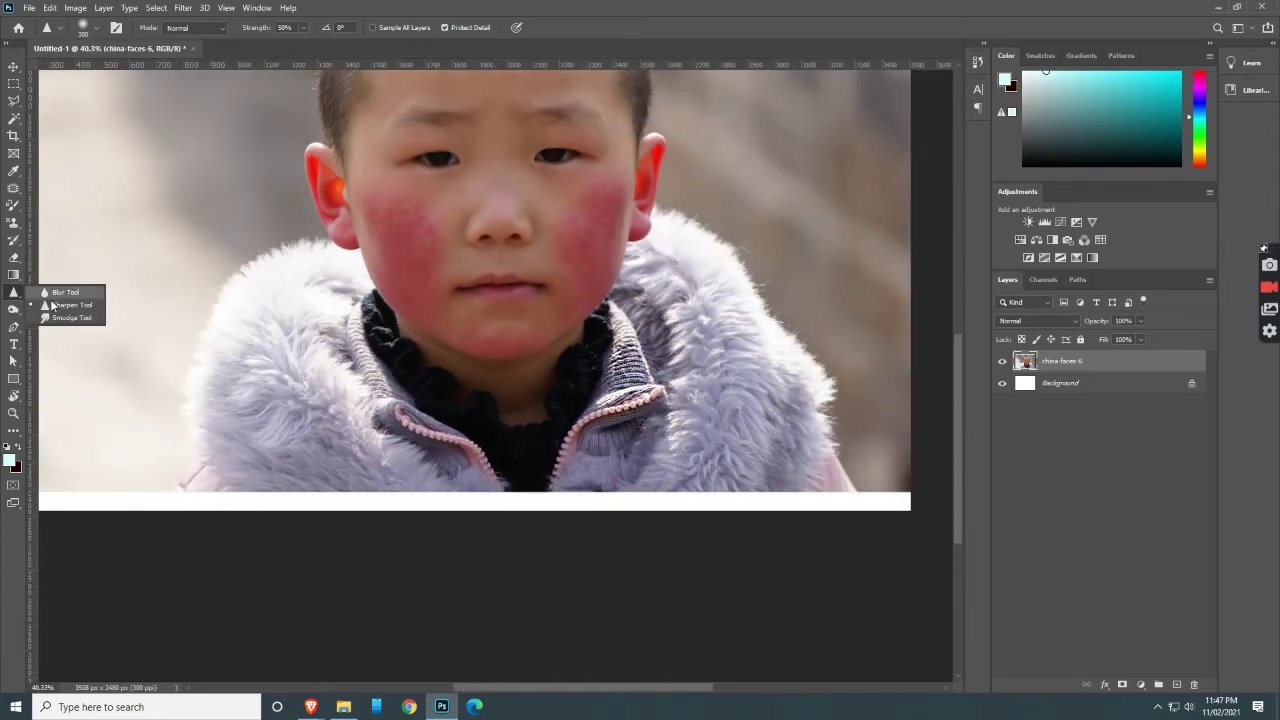
left_click(60, 318)
scroll(636, 377, "up", 3)
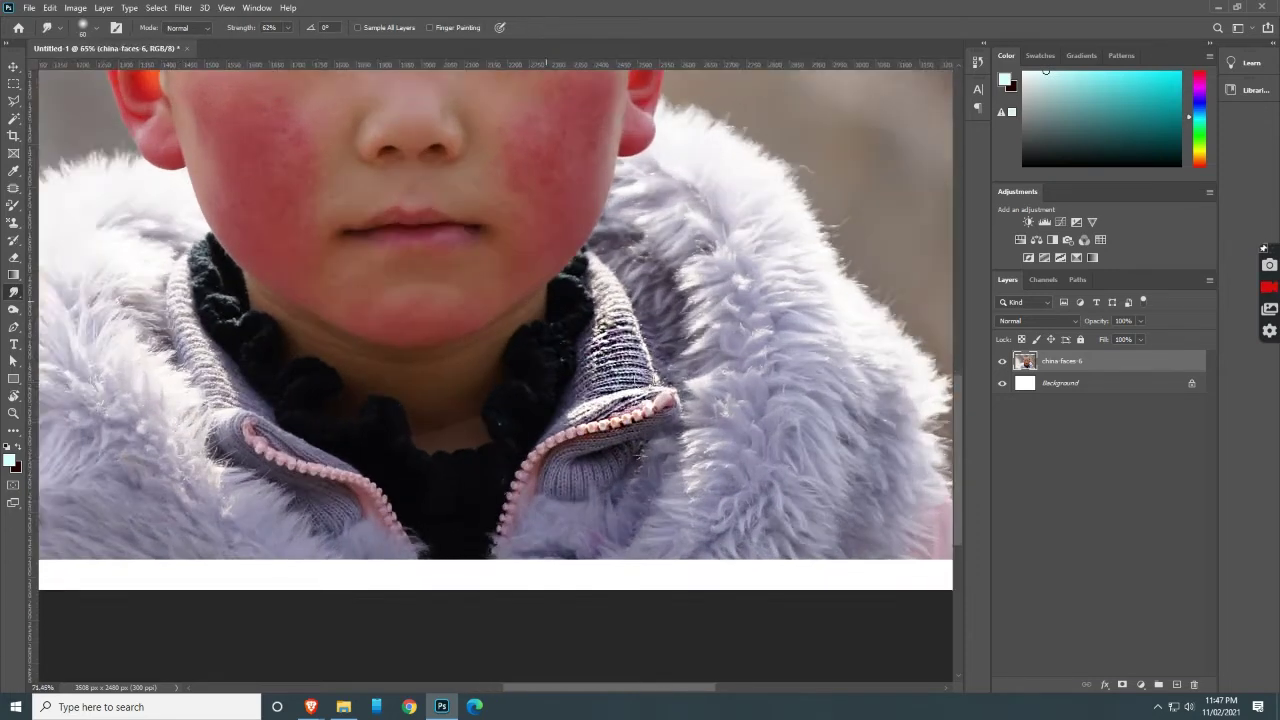
mouse_move(630, 350)
left_mouse_down()
mouse_move(600, 330)
mouse_move(550, 383)
mouse_move(620, 376)
mouse_move(662, 390)
mouse_move(612, 415)
mouse_move(556, 396)
mouse_move(700, 470)
mouse_move(570, 610)
mouse_move(720, 640)
mouse_move(670, 450)
left_mouse_up()
mouse_move(775, 204)
left_mouse_down()
mouse_move(874, 302)
mouse_move(760, 200)
mouse_move(700, 330)
mouse_move(852, 534)
mouse_move(735, 280)
mouse_move(812, 360)
mouse_move(855, 550)
mouse_move(812, 488)
left_mouse_up()
scroll(681, 505, "down", 1)
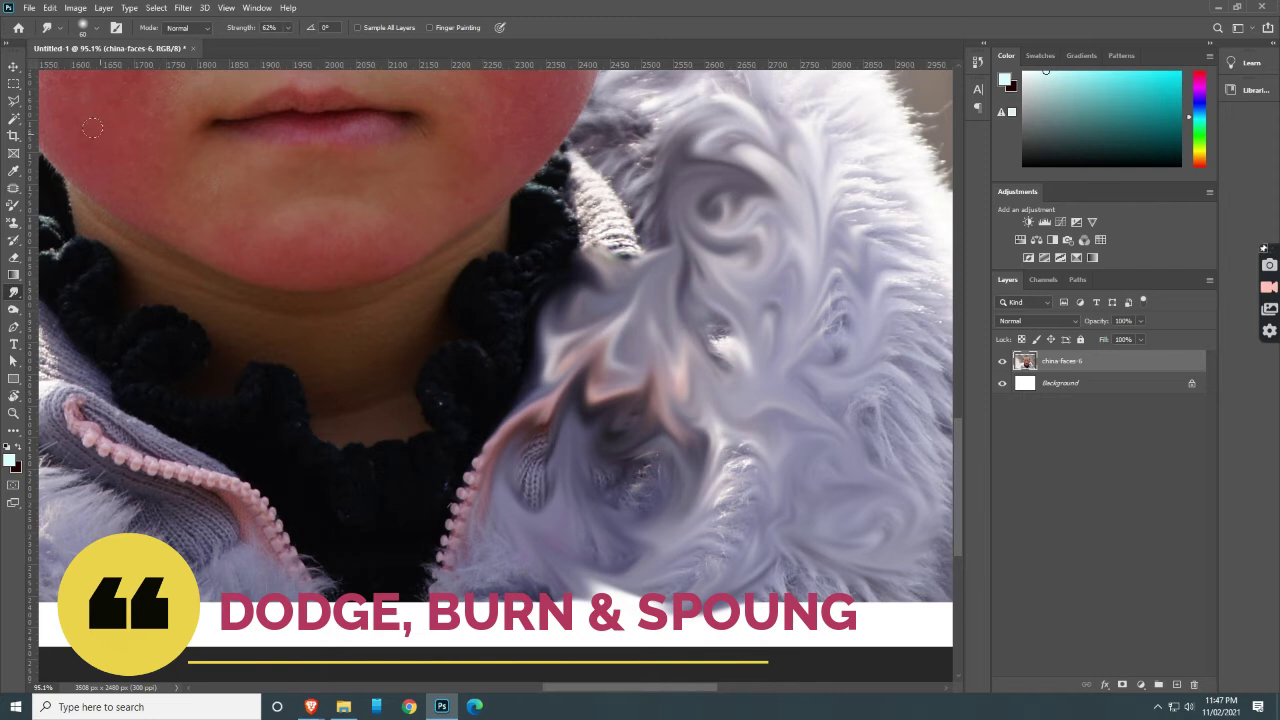
scroll(16, 300, "down", 2)
- Lighten both red cheeks with a 400 px Dodge brush set to midtones at 50% exposure
left_click(14, 312)
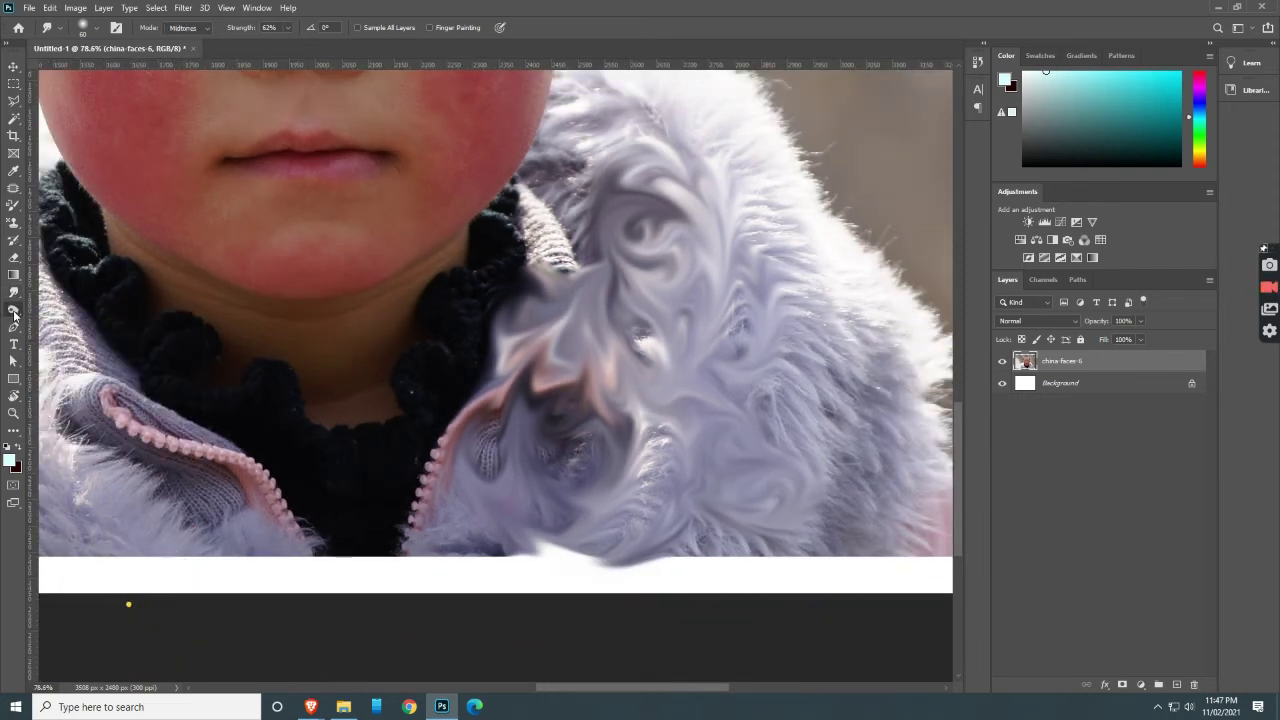
left_click(65, 311)
scroll(340, 337, "down", 3)
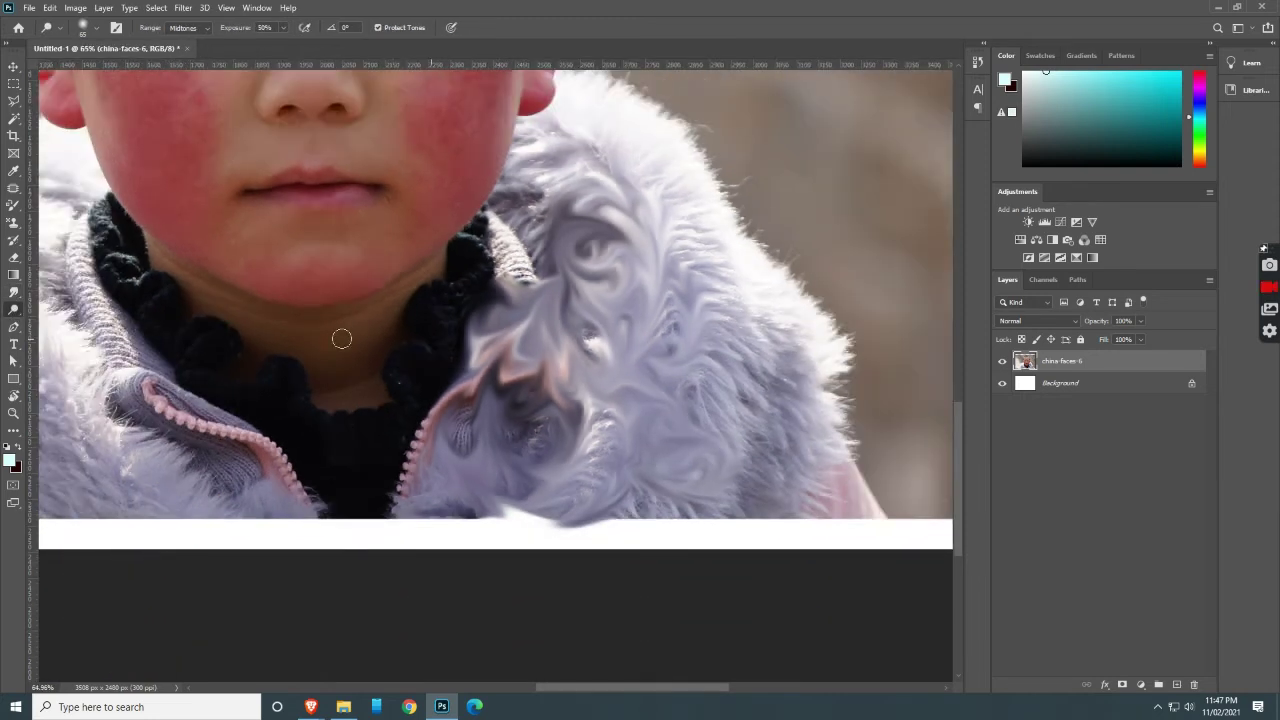
left_click_drag(437, 157, 434, 300)
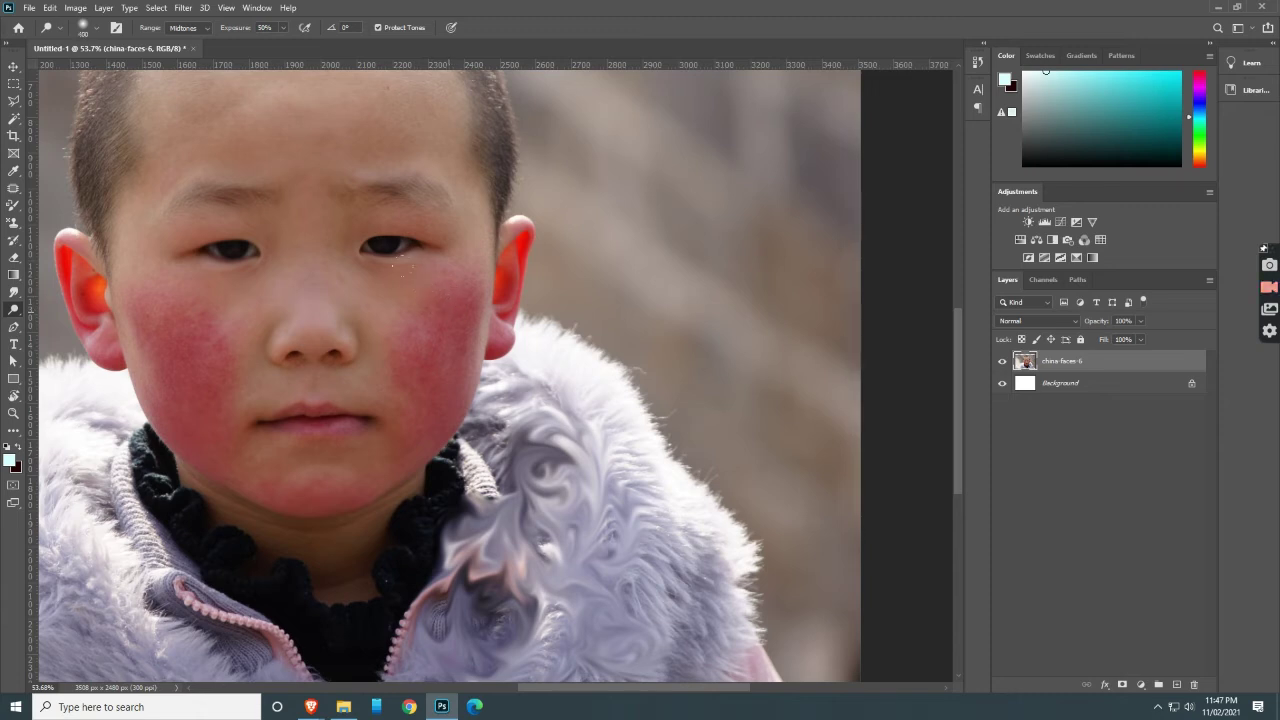
left_click(443, 327)
left_click_drag(443, 368, 458, 312)
mouse_move(192, 384)
left_mouse_down()
mouse_move(187, 370)
mouse_move(225, 376)
mouse_move(187, 406)
left_mouse_up()
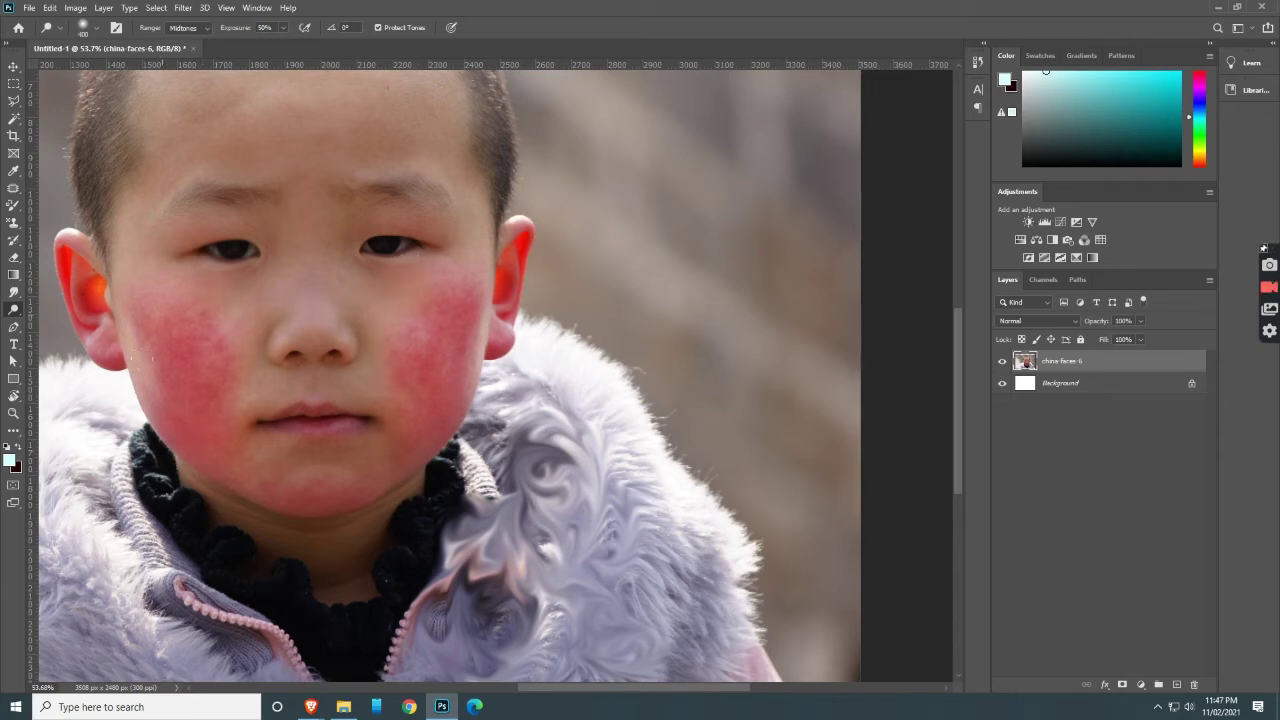
mouse_move(410, 384)
left_mouse_down()
mouse_move(462, 294)
mouse_move(436, 408)
left_mouse_up()
mouse_move(210, 380)
left_mouse_down()
mouse_move(184, 328)
mouse_move(148, 354)
mouse_move(194, 428)
left_mouse_up()
scroll(432, 406, "down", 6)
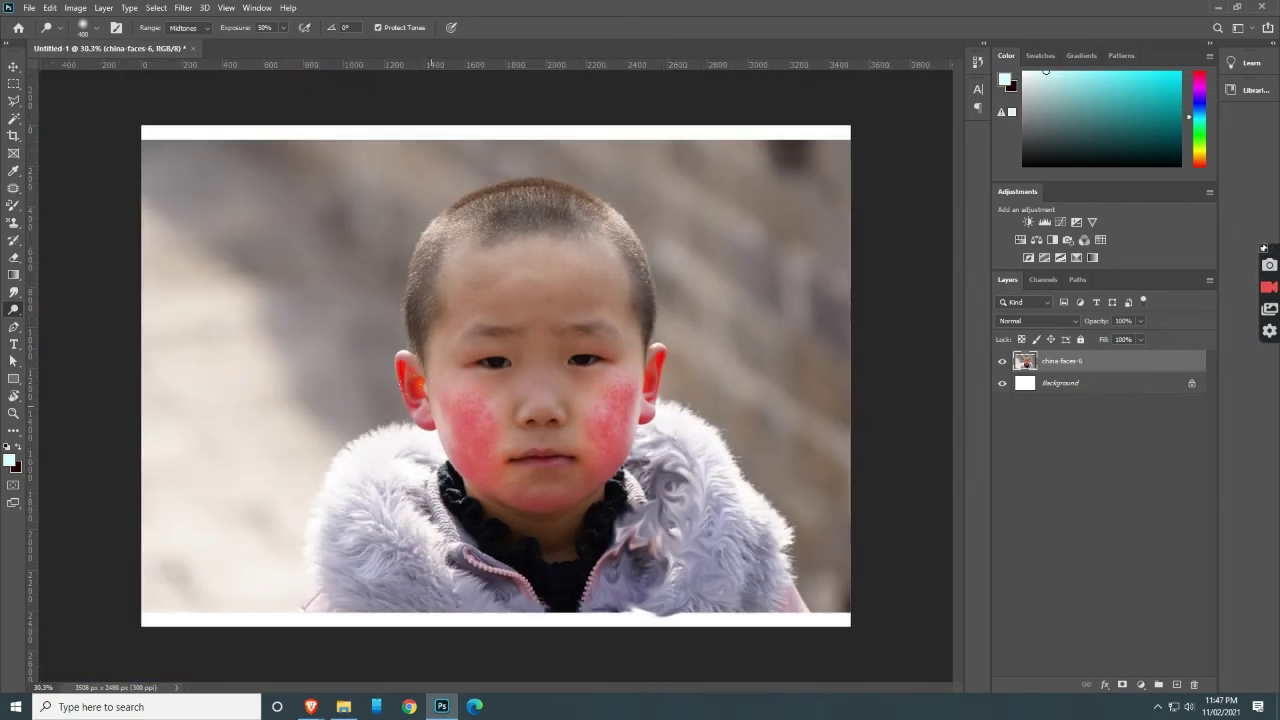
- Dodge the centre of the forehead repeatedly to burn it out into a soft white spot
scroll(590, 425, "up", 6)
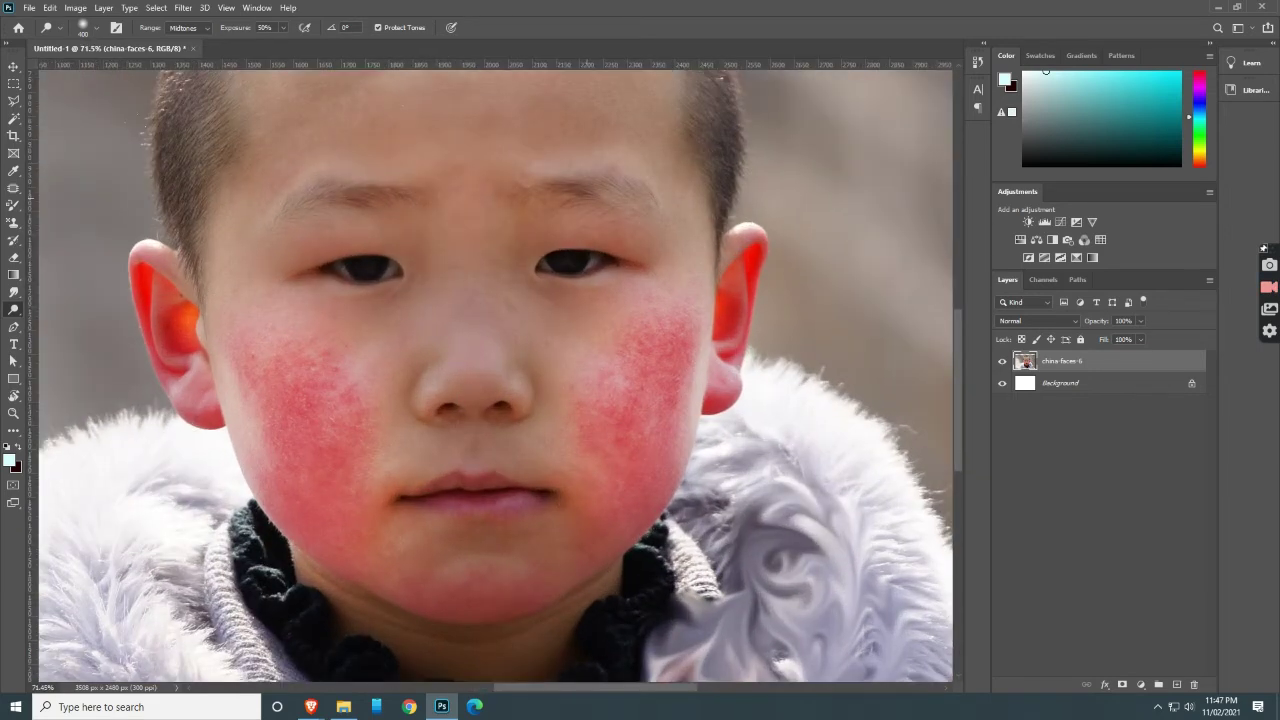
left_click_drag(545, 300, 440, 478)
mouse_move(458, 312)
left_mouse_down()
mouse_move(320, 262)
mouse_move(398, 250)
mouse_move(235, 312)
mouse_move(420, 280)
mouse_move(341, 248)
left_mouse_up()
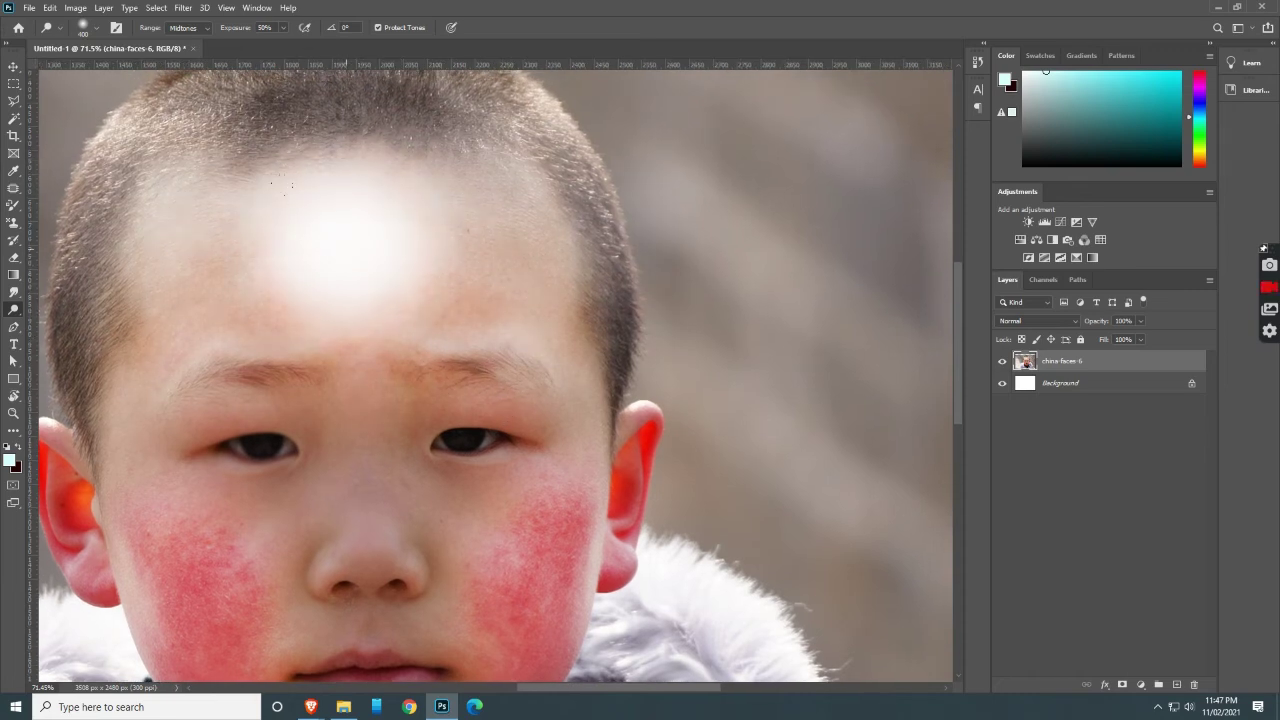
scroll(344, 194, "down", 6)
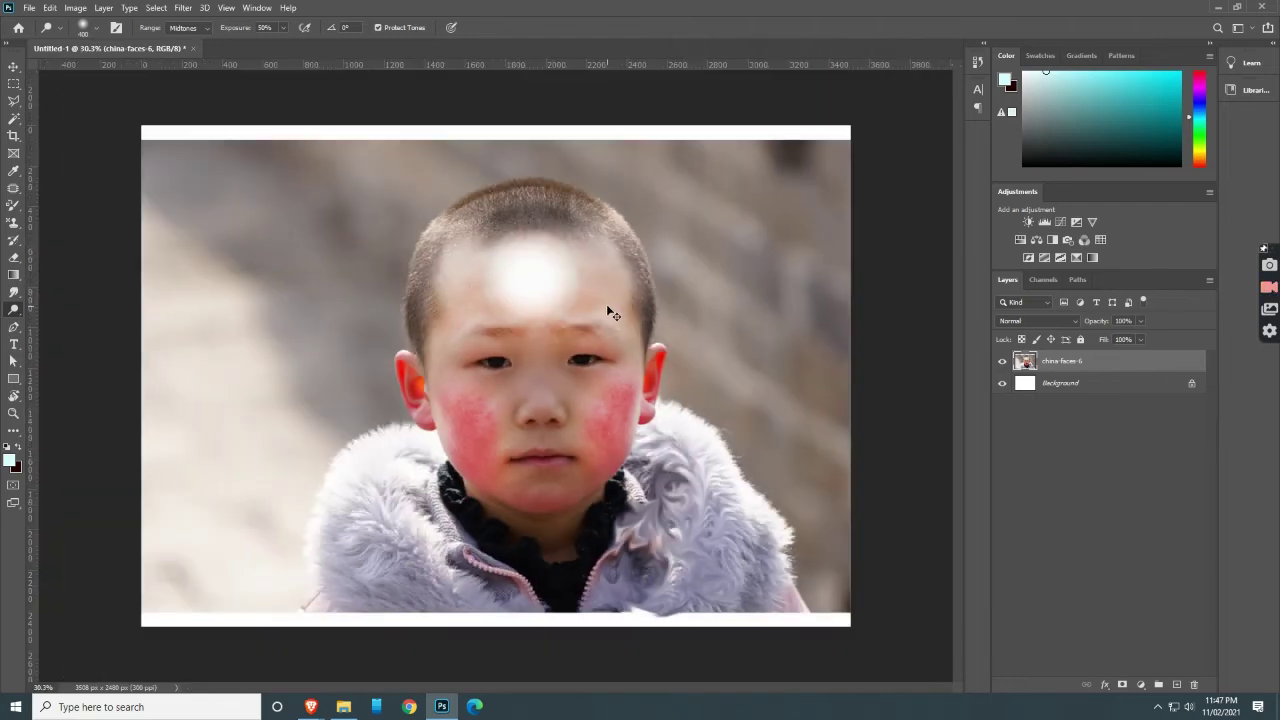
- Darken the area around the eye on the image's left side with a 600 px Burn brush set to midtones
right_click(13, 309)
left_click(60, 323)
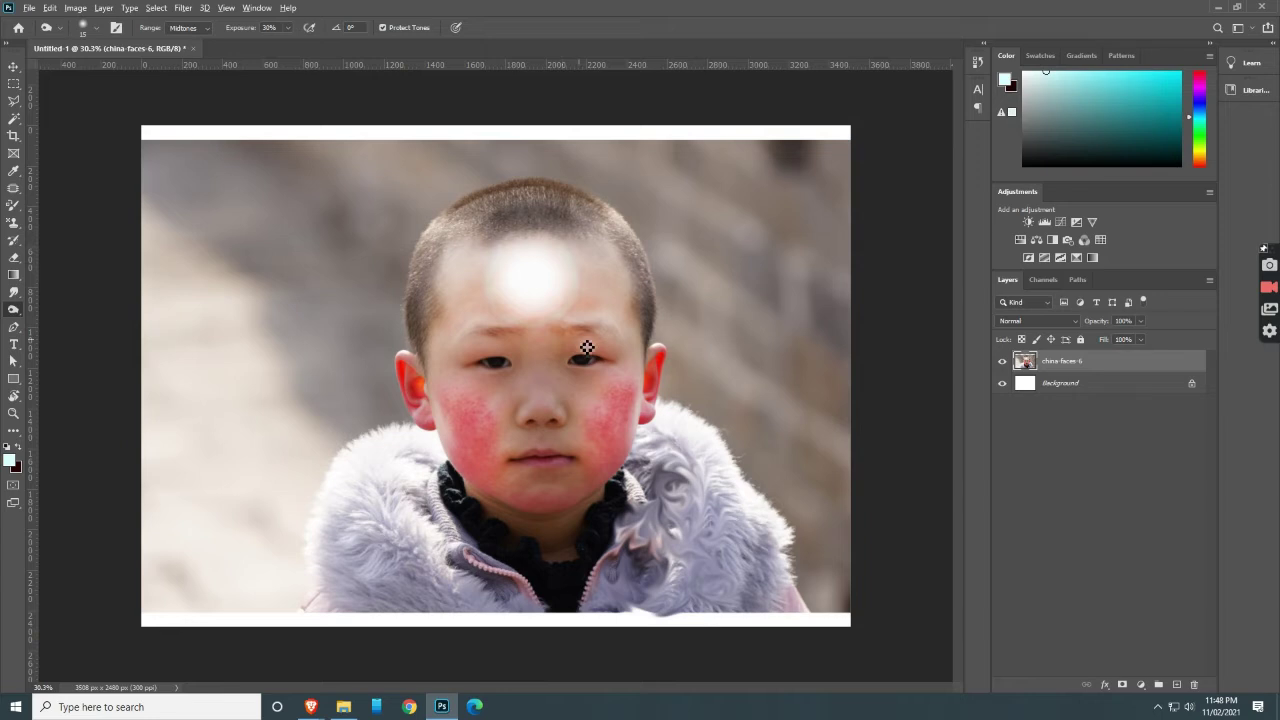
scroll(586, 349, "up", 2)
key("bracketright")
key("bracketright")
key("bracketright")
key("bracketright")
key("bracketright")
key("bracketright")
key("bracketright")
key("bracketright")
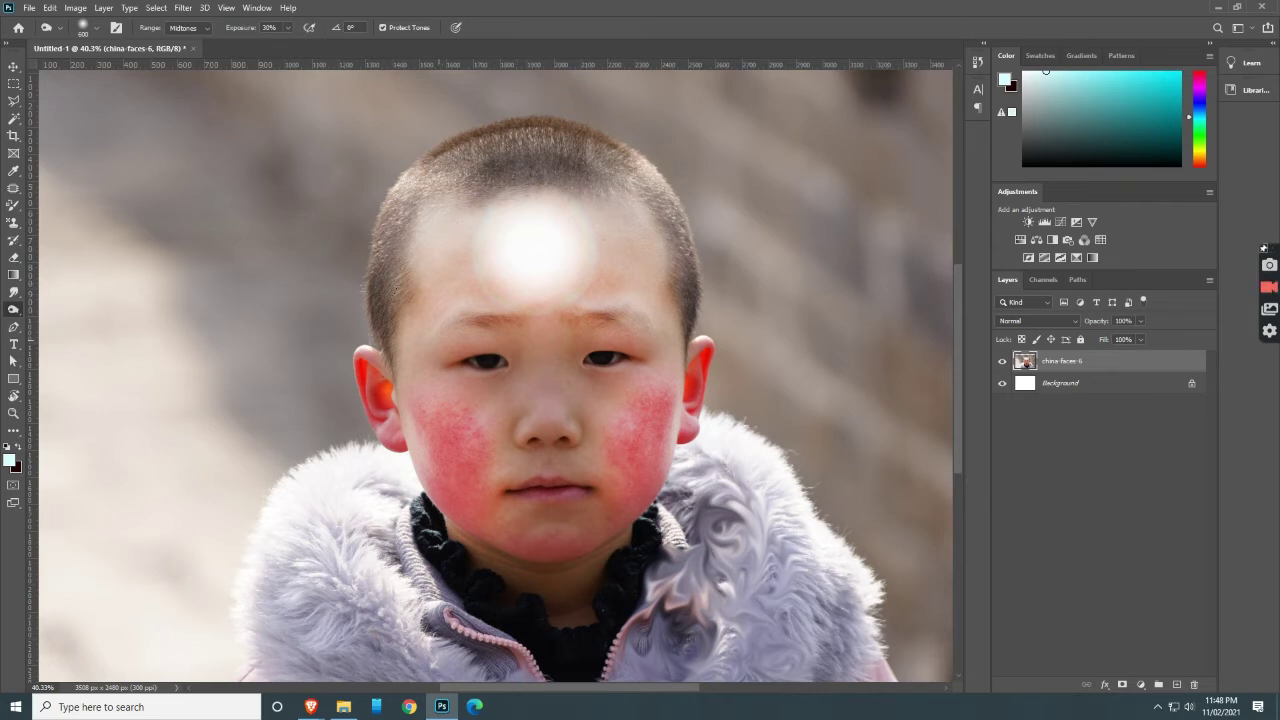
scroll(475, 335, "up", 2)
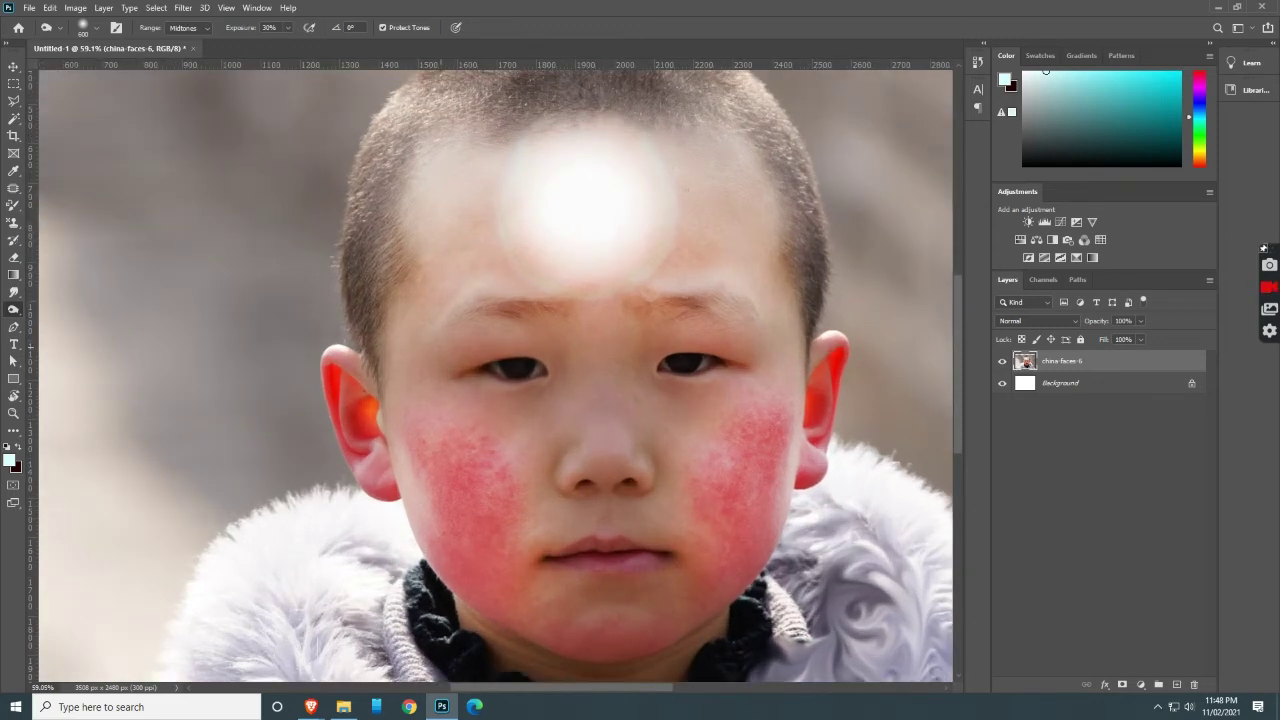
left_click(442, 347)
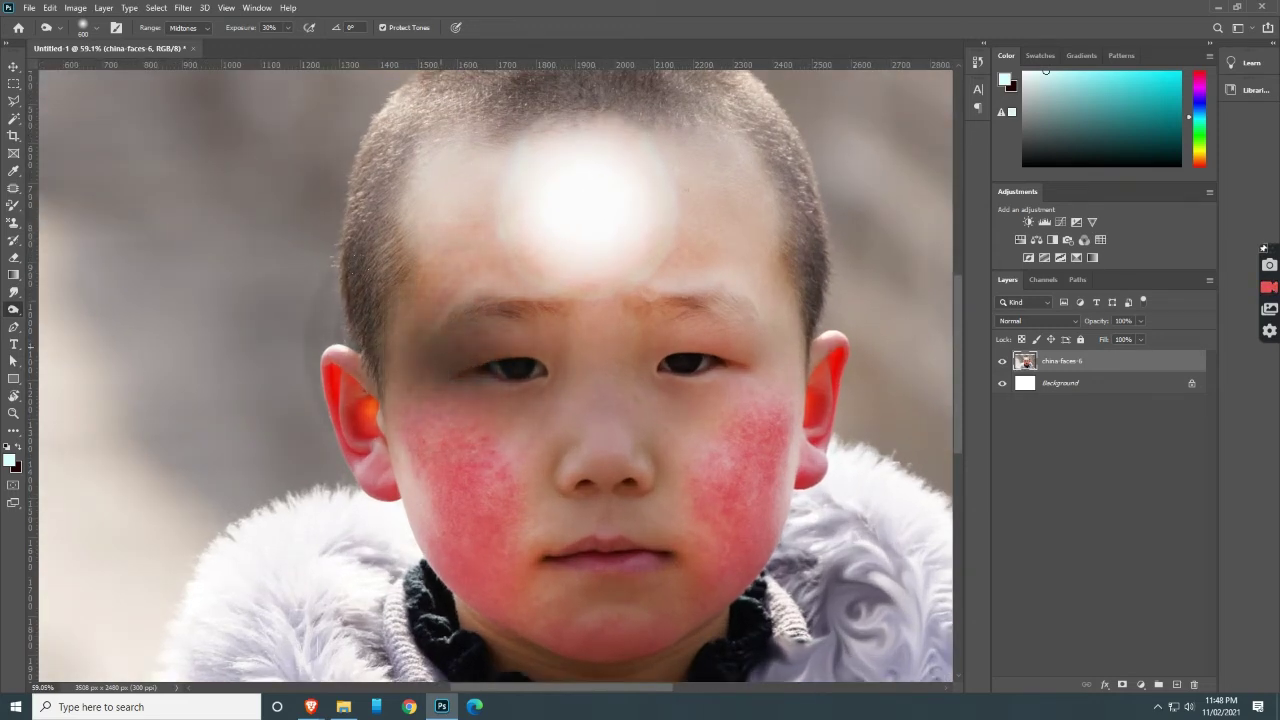
left_click(441, 347)
left_click(440, 320)
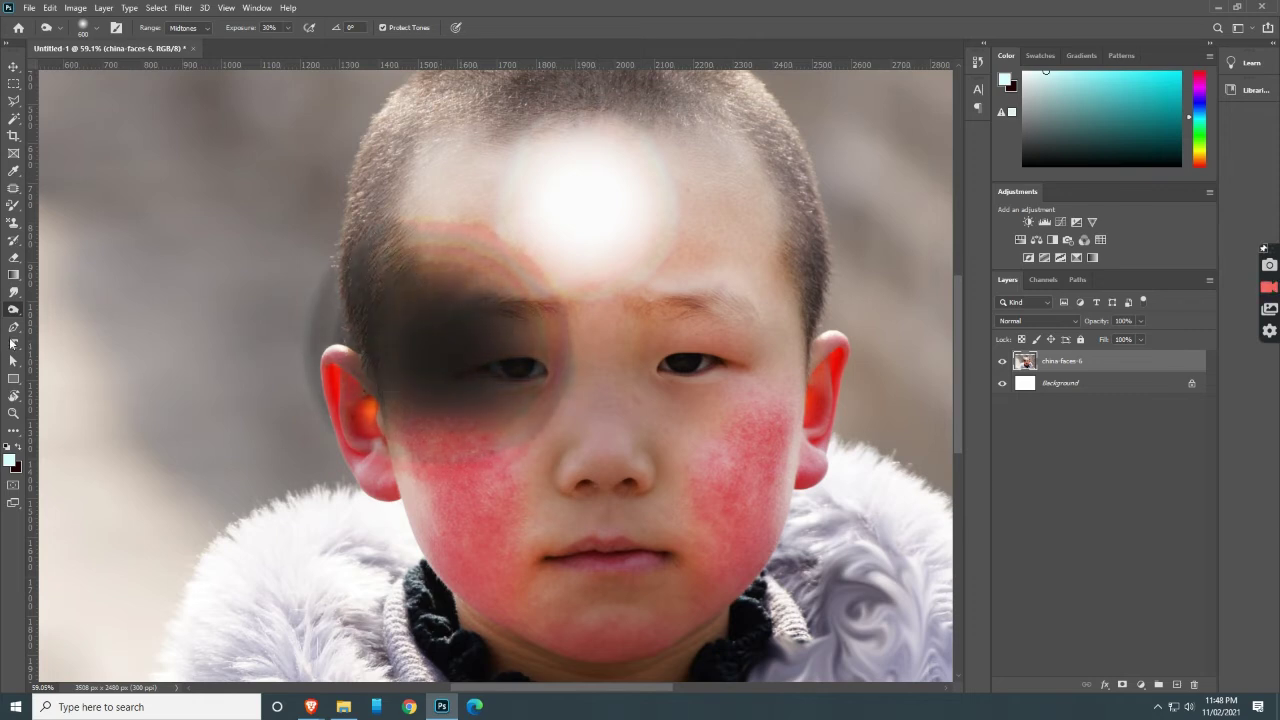
- Drain the colour from the nose, mouth and the cheek on the image's right side with a 500 px Sponge brush in Desaturate mode
right_click(14, 310)
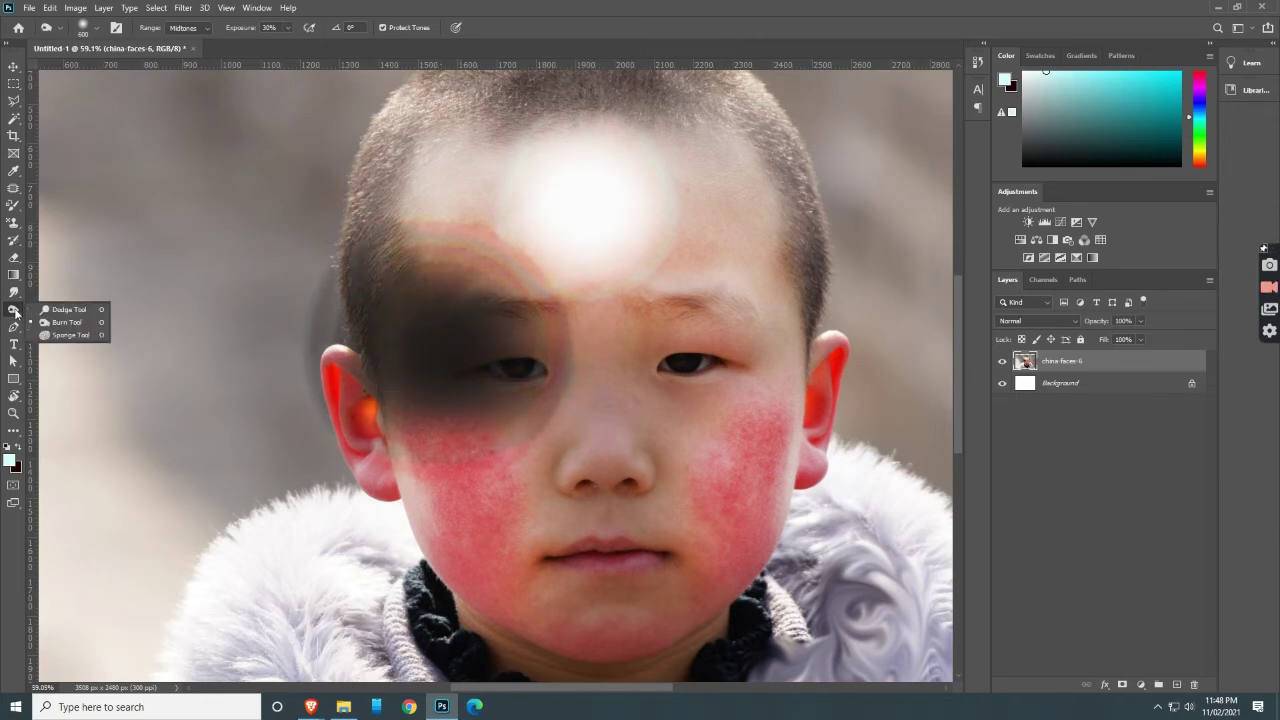
left_click(62, 340)
scroll(455, 418, "down", 2)
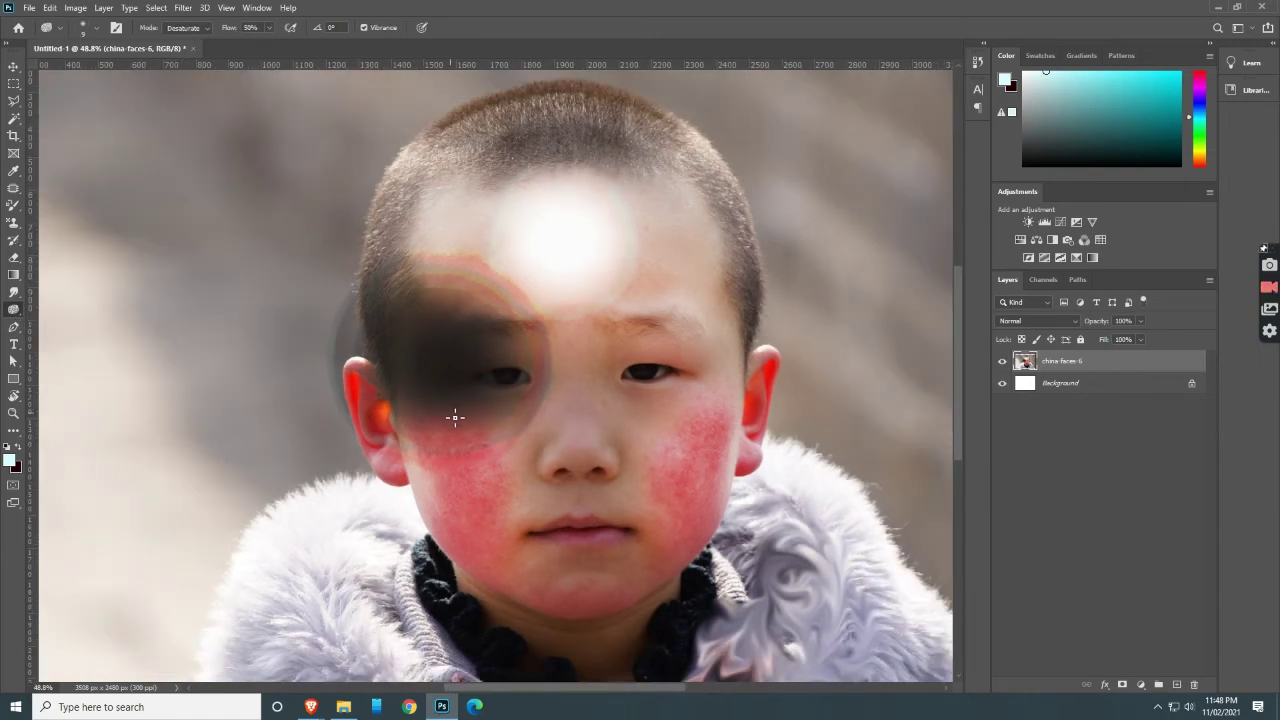
key("bracketright")
key("bracketright")
key("bracketright")
key("bracketright")
left_click_drag(628, 434, 592, 388)
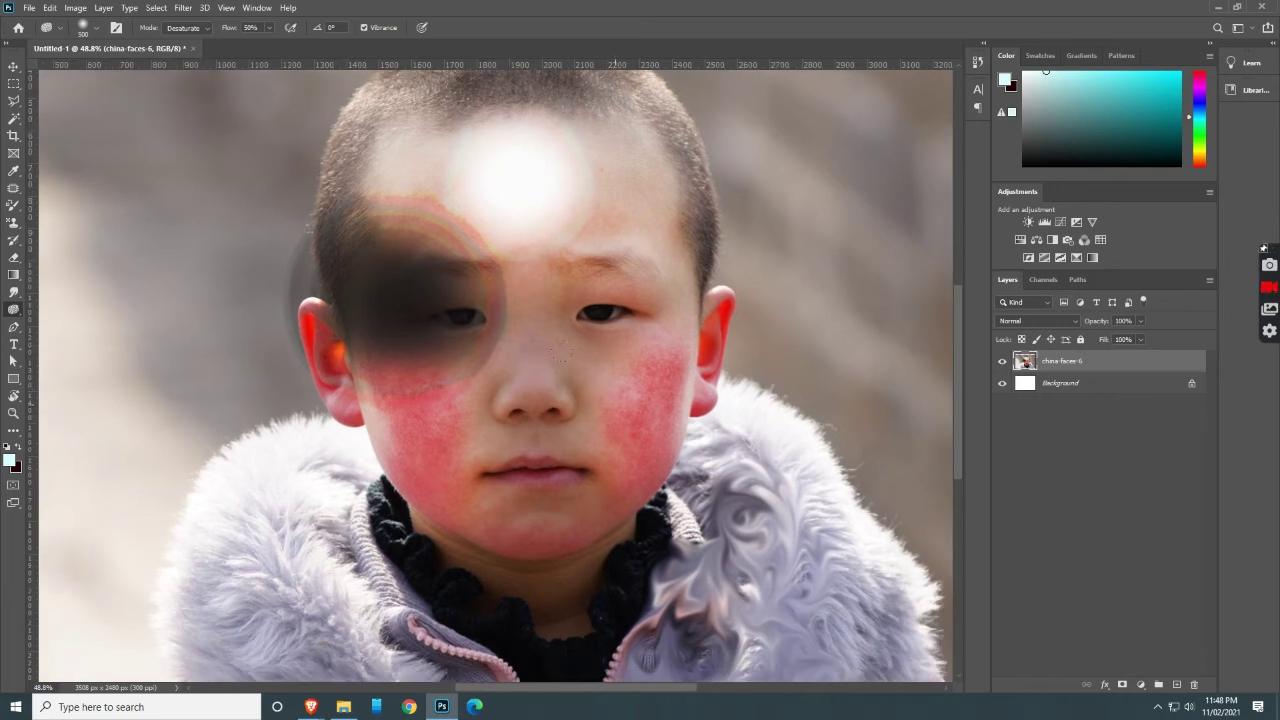
scroll(612, 375, "up", 1)
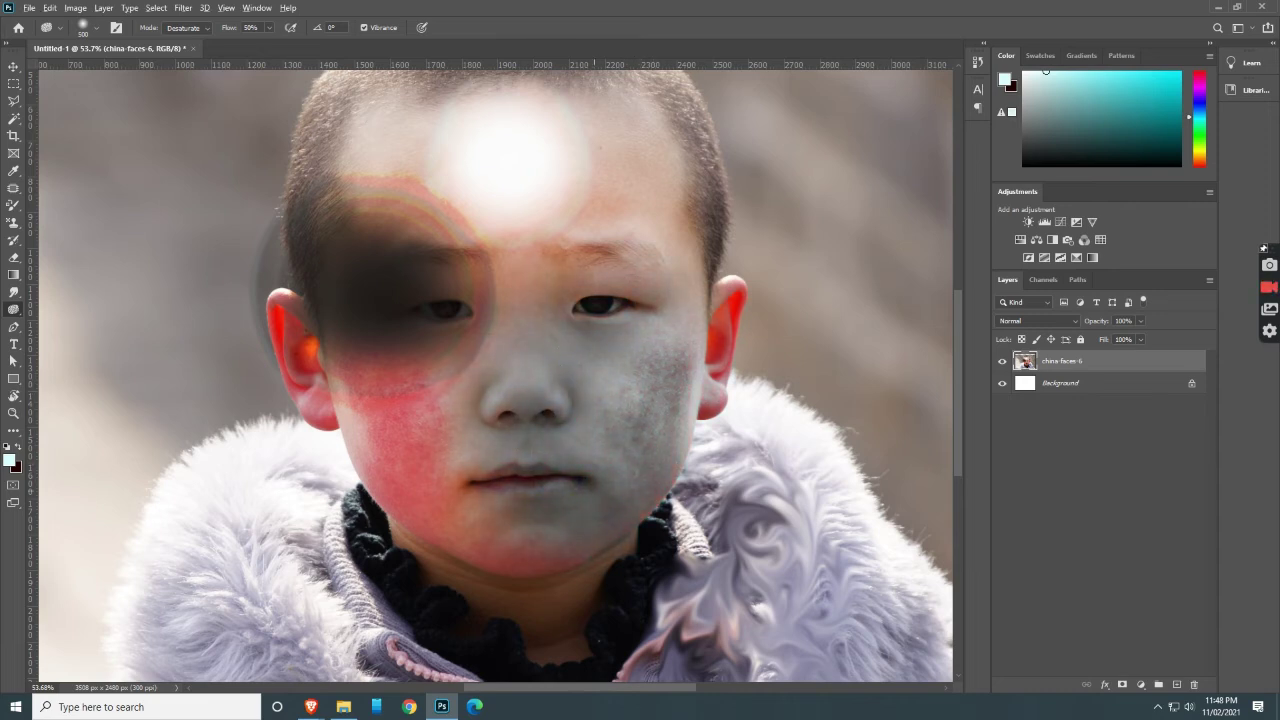
scroll(624, 474, "down", 2)
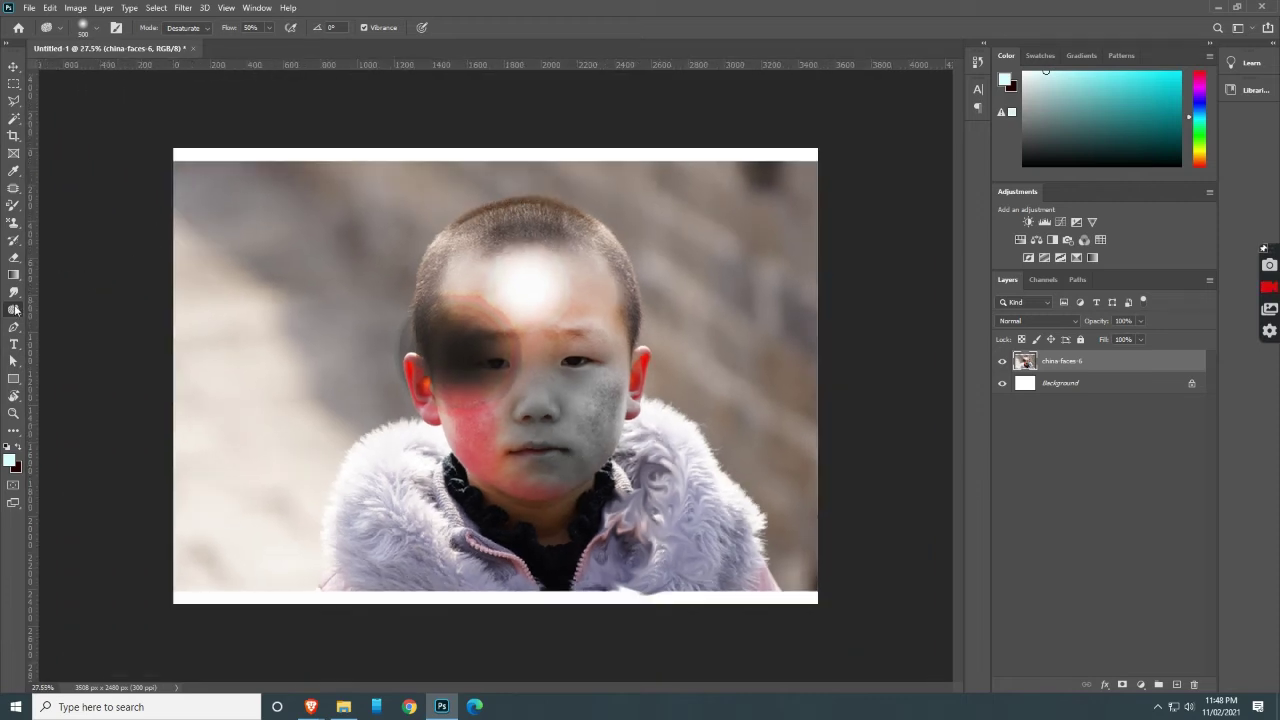
- Add an empty layer mask to the china-faces-6 portrait layer
right_click(15, 310)
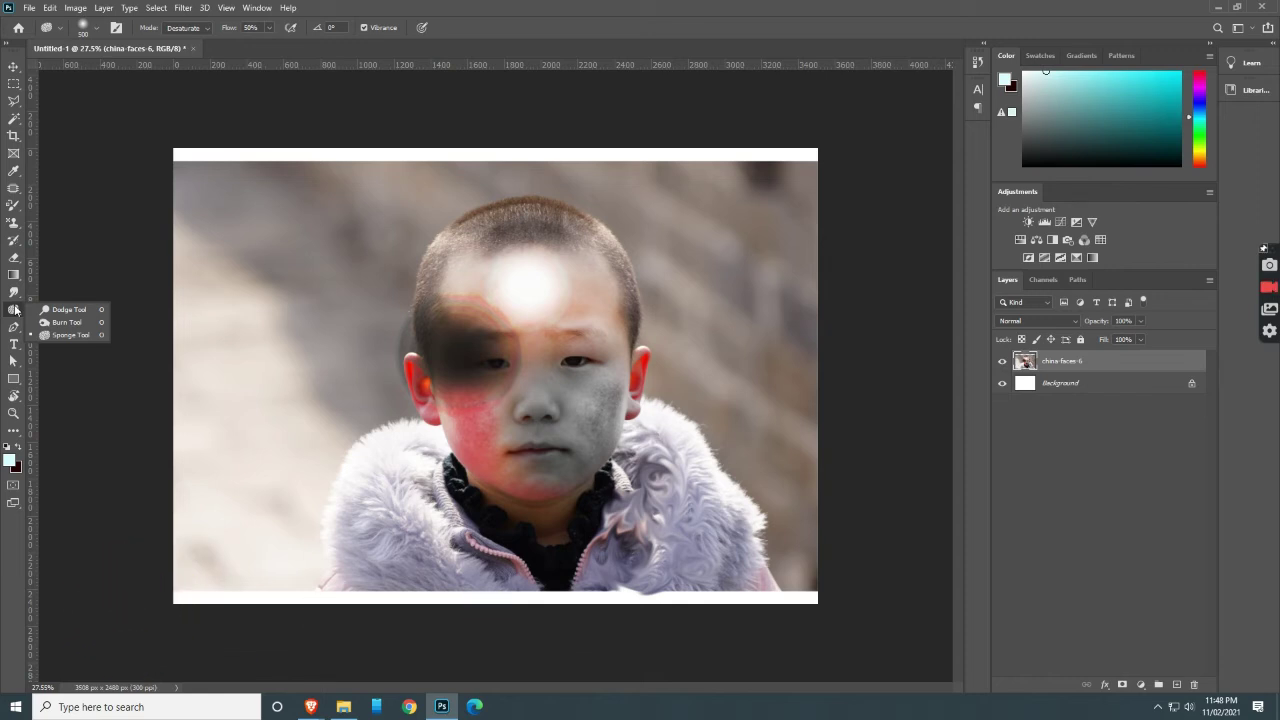
left_click(13, 66)
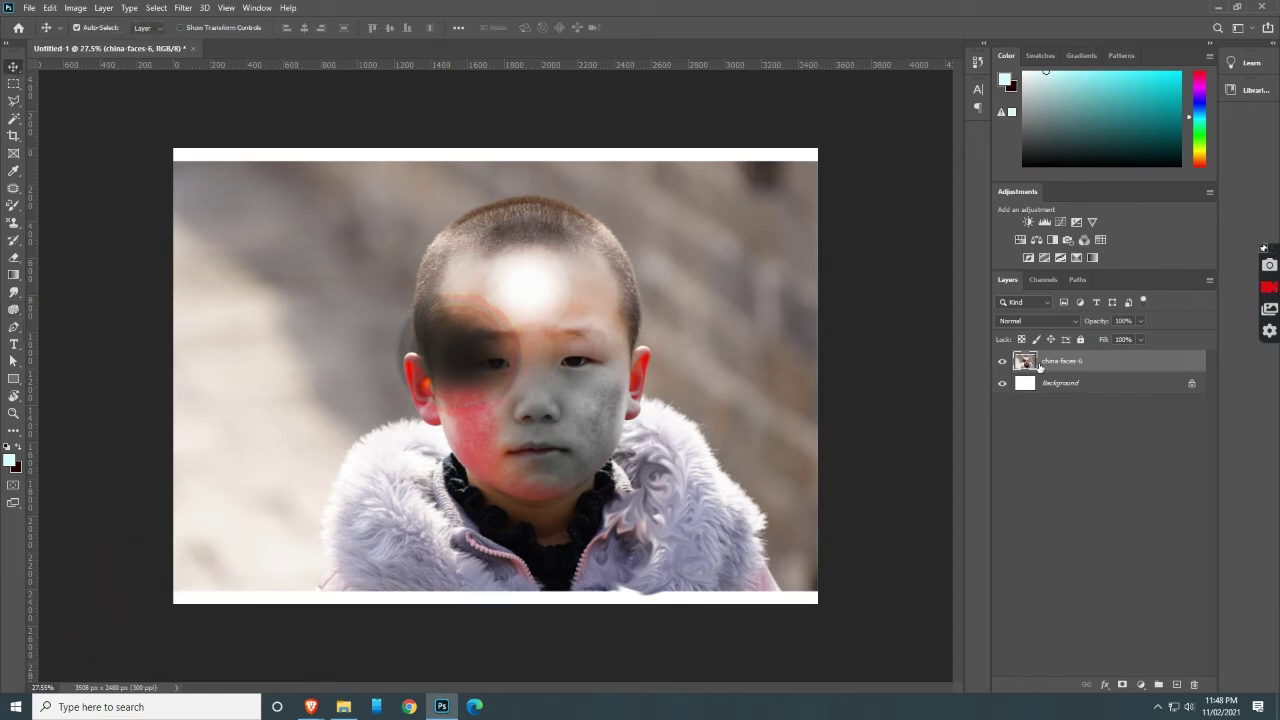
left_click(1122, 685)
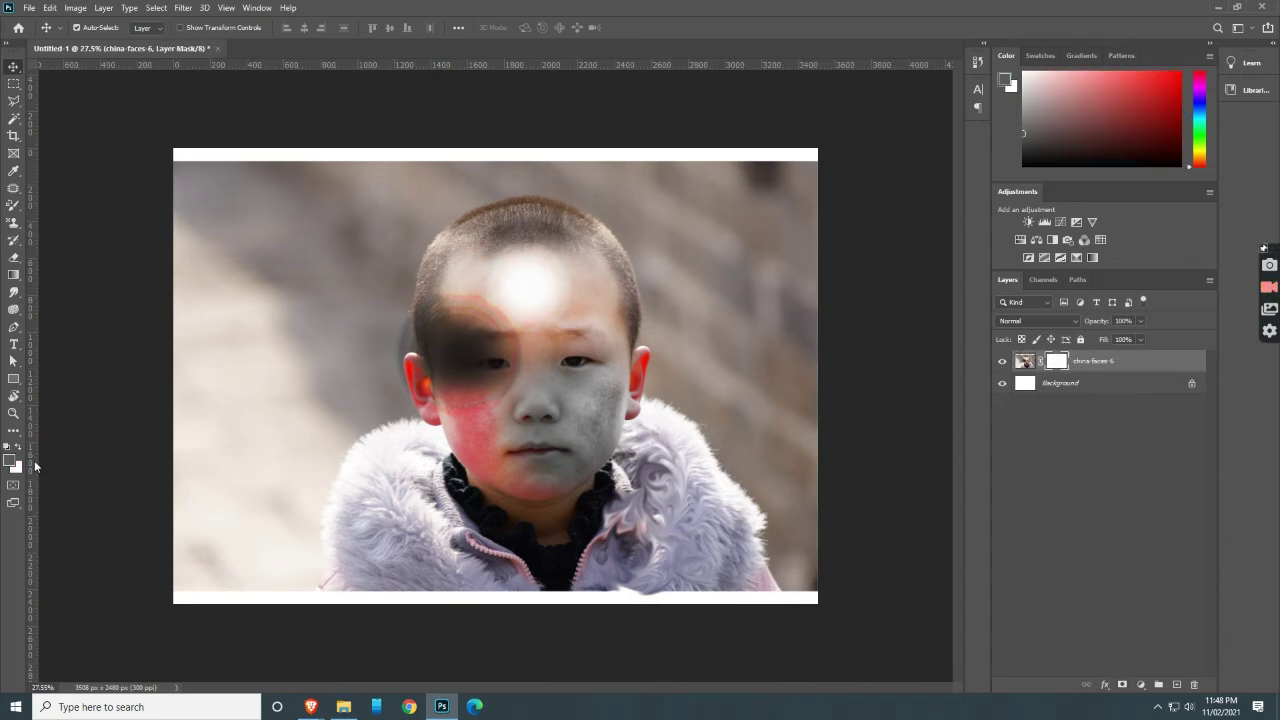
- Hide the background beside and above the head by painting black on the mask with a 600 px brush, and restore it with white
key("x")
key("x")
key("b")
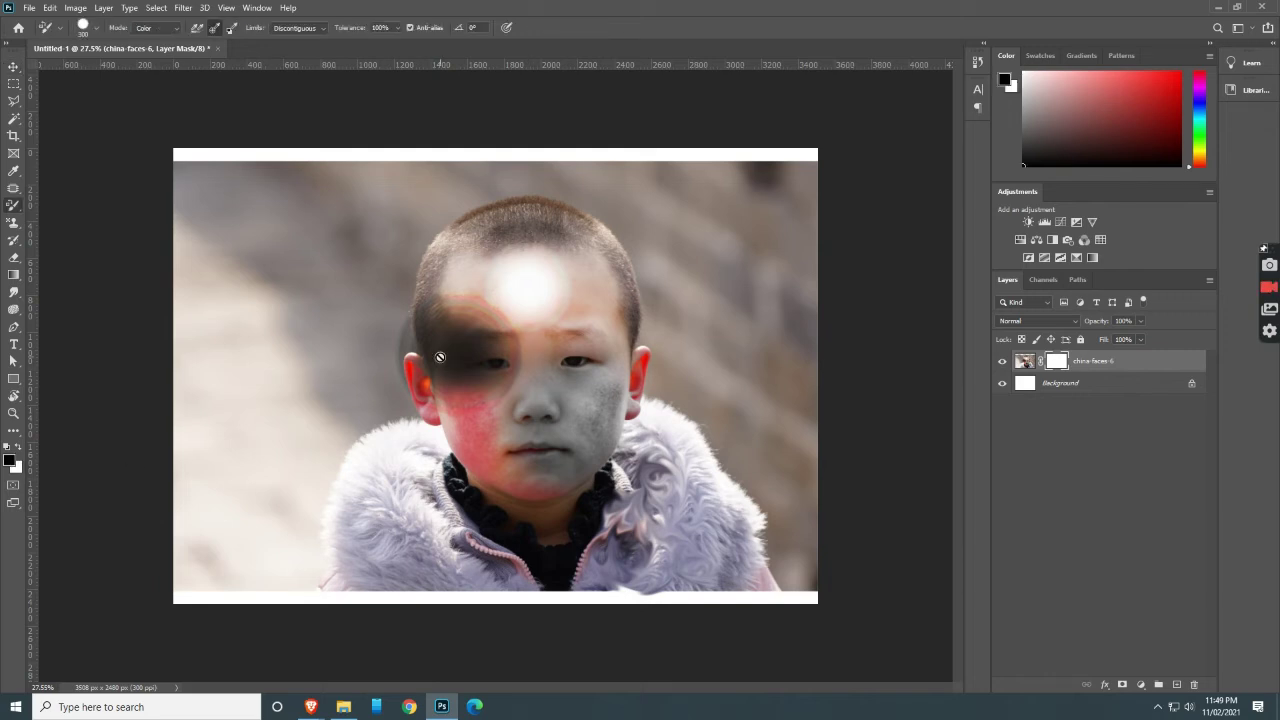
key("bracketright")
key("bracketright")
right_click(12, 207)
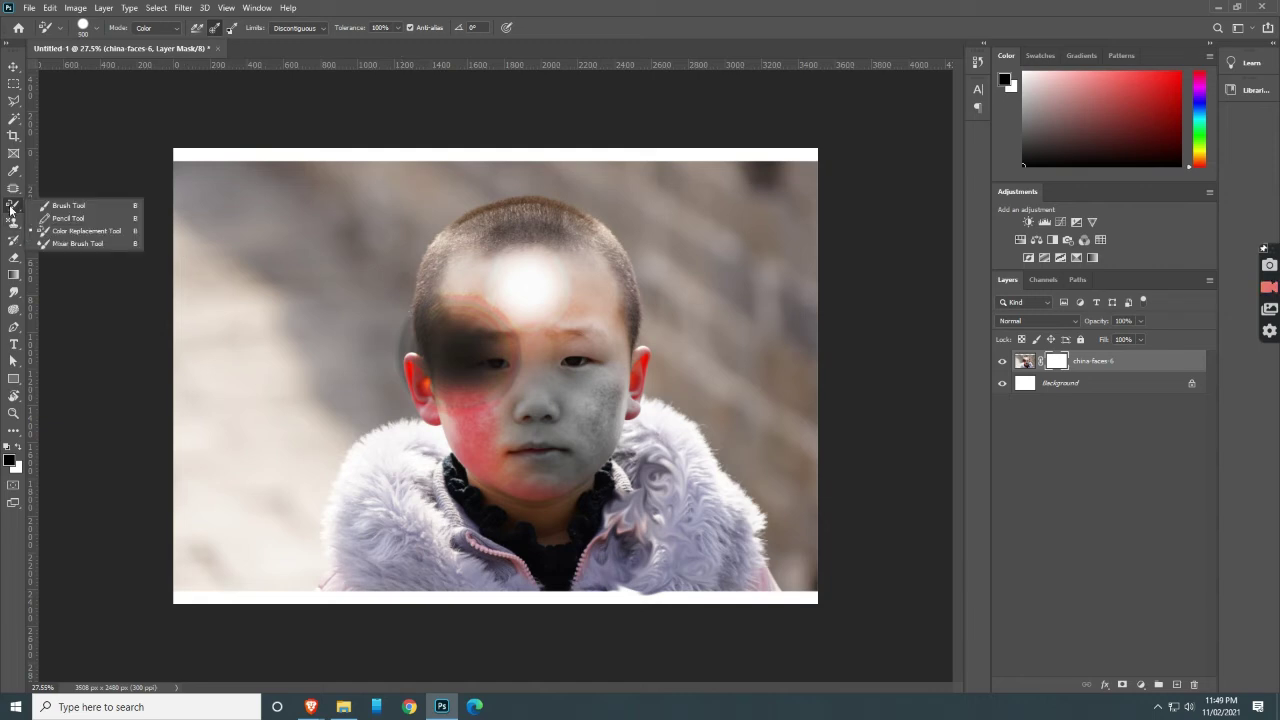
left_click(70, 204)
mouse_move(294, 233)
left_mouse_down()
mouse_move(390, 300)
mouse_move(269, 214)
mouse_move(282, 276)
mouse_move(300, 215)
mouse_move(210, 200)
mouse_move(184, 234)
mouse_move(215, 305)
left_mouse_up()
key("shift+0")
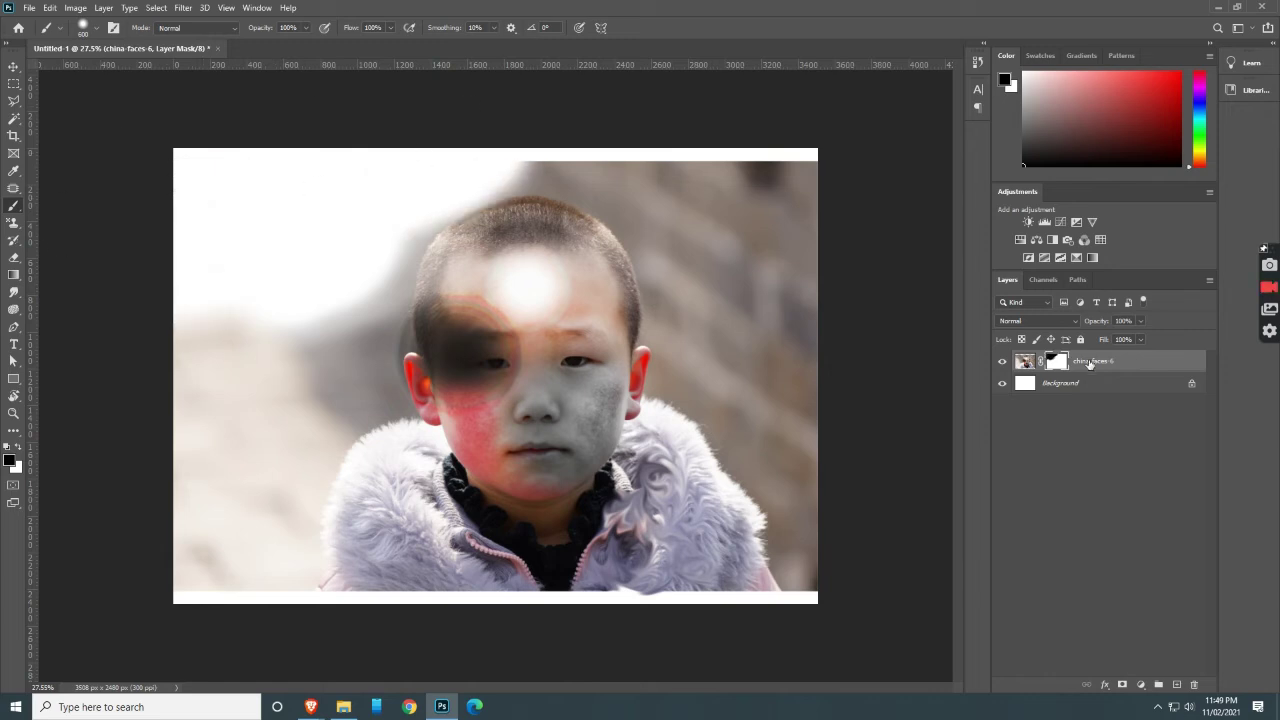
mouse_move(428, 230)
left_mouse_down()
mouse_move(440, 228)
mouse_move(327, 185)
mouse_move(360, 320)
mouse_move(340, 420)
mouse_move(250, 550)
mouse_move(190, 400)
mouse_move(160, 574)
left_mouse_up()
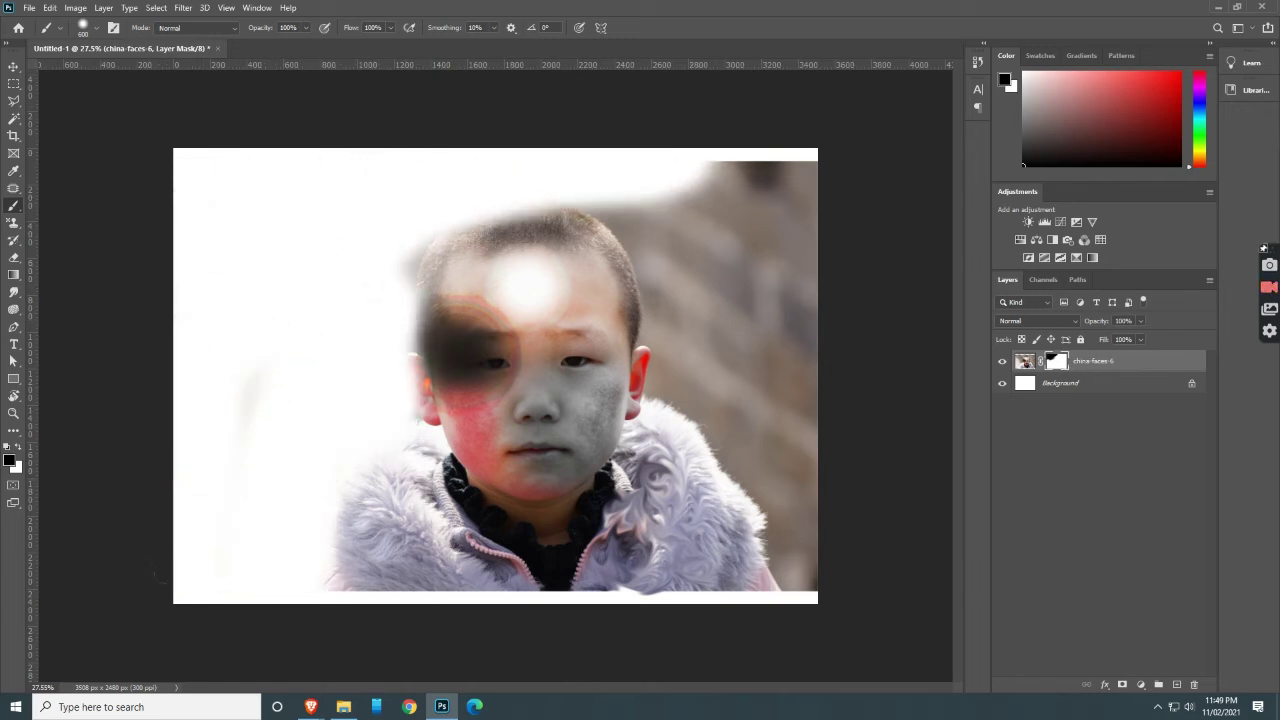
key("x")
mouse_move(306, 345)
left_mouse_down()
mouse_move(590, 185)
mouse_move(715, 178)
mouse_move(195, 205)
mouse_move(146, 242)
mouse_move(240, 400)
mouse_move(320, 460)
mouse_move(260, 520)
mouse_move(267, 498)
mouse_move(362, 553)
left_mouse_up()
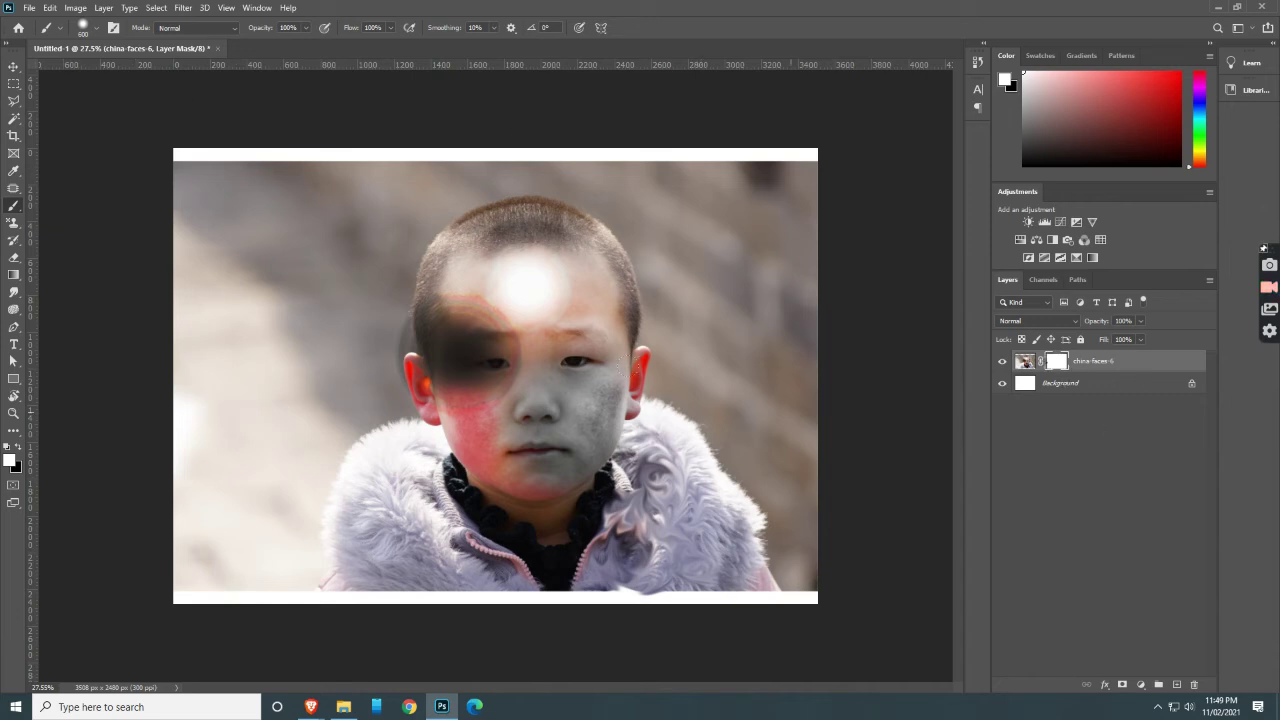
- Replace the layer mask with an inverted mask made from a Magic Wand selection, tolerance 20, of the pale background beside the jacket
left_click_drag(14, 119, 81, 142)
left_click(246, 428)
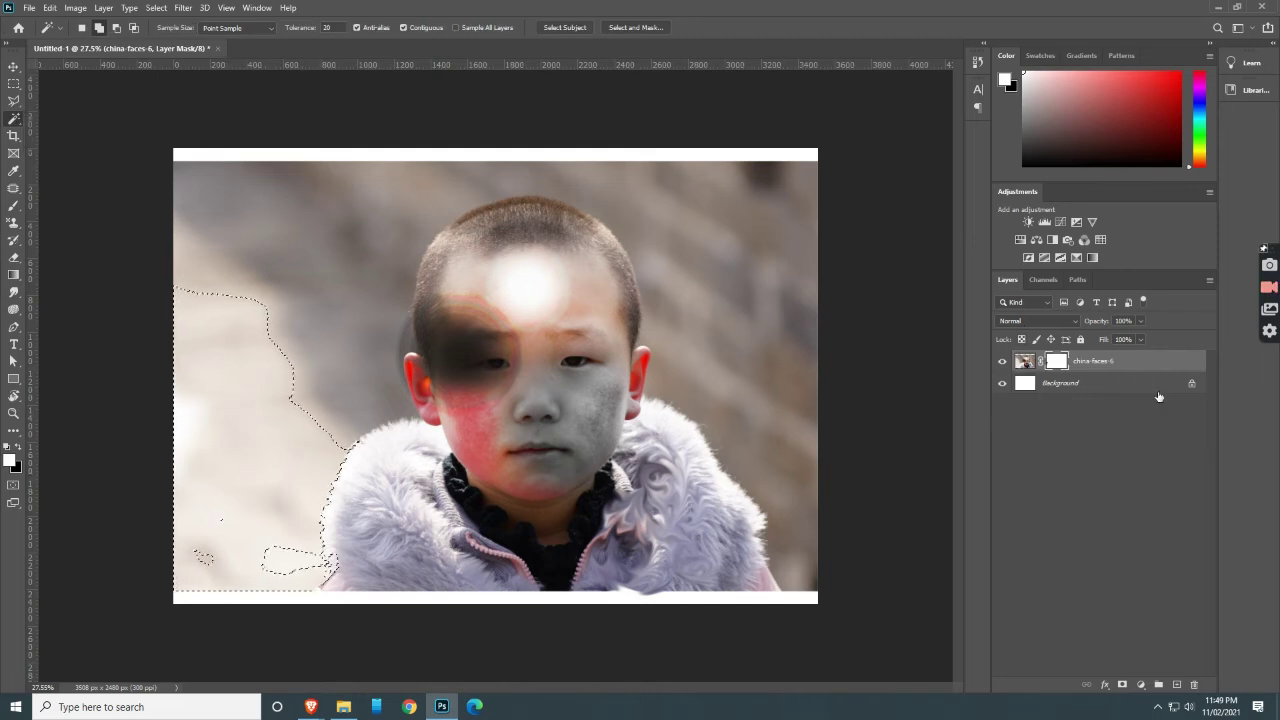
right_click(1061, 364)
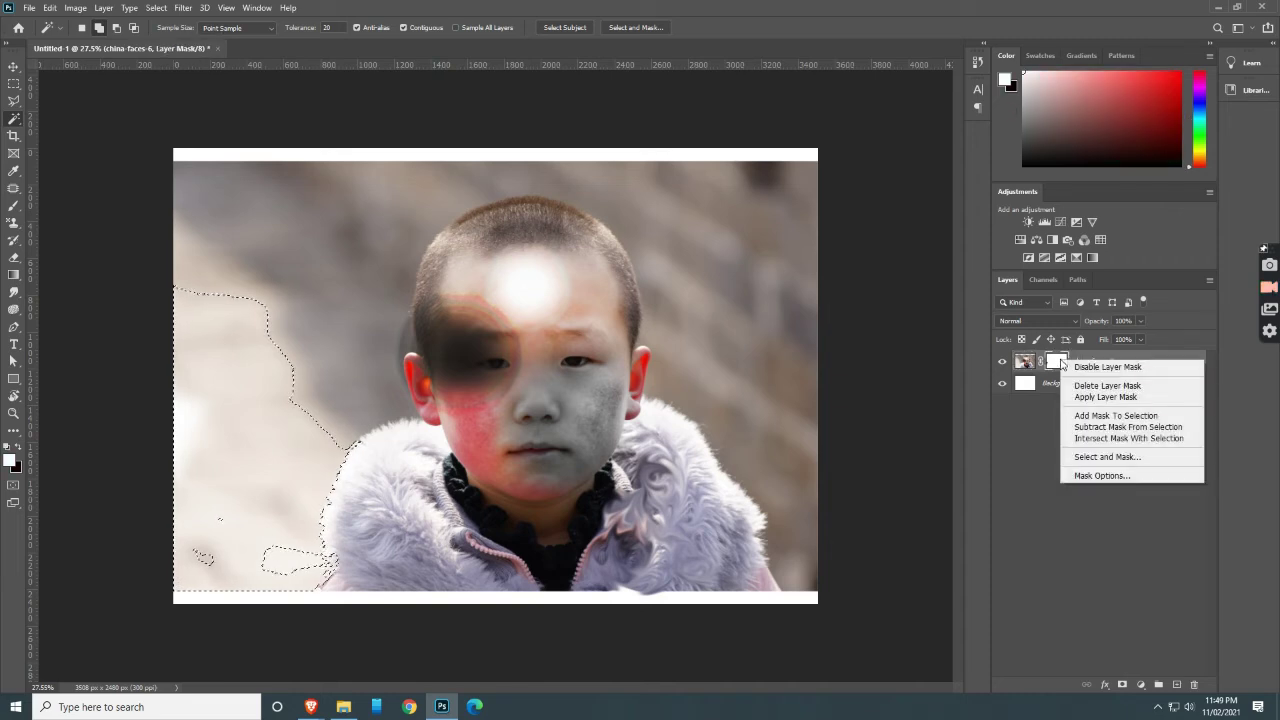
left_click(1100, 385)
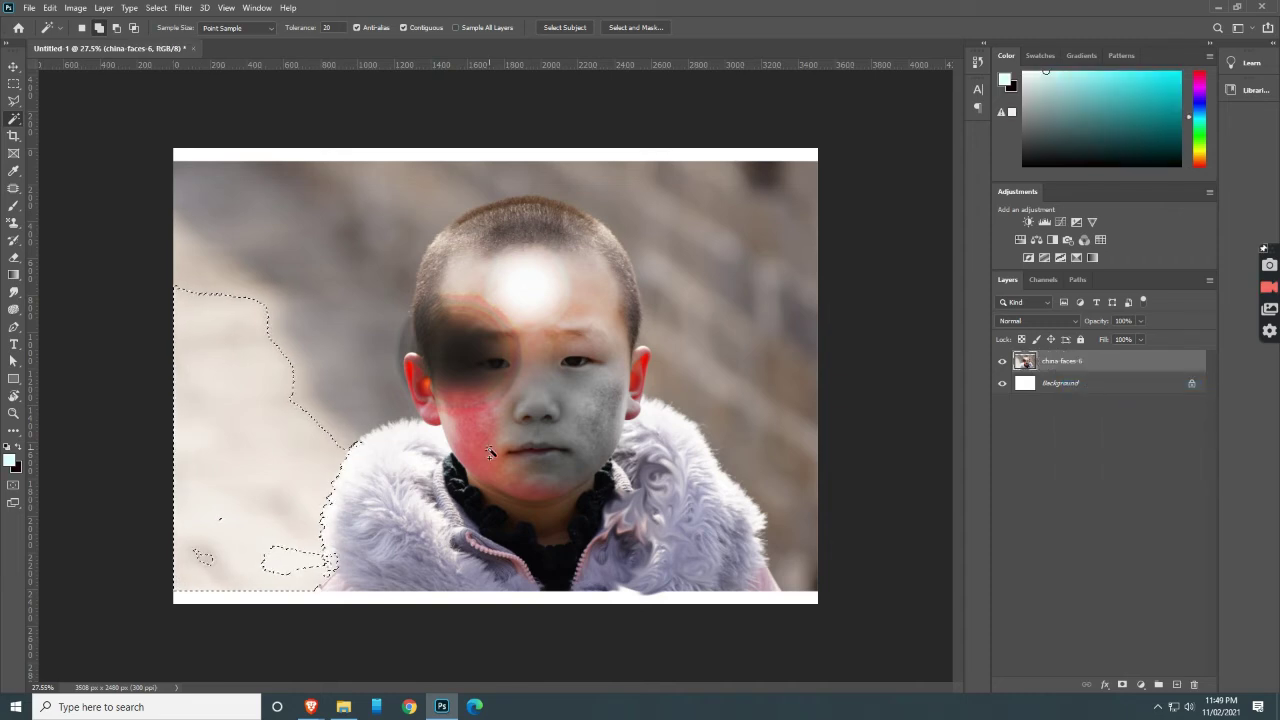
left_click(1122, 685)
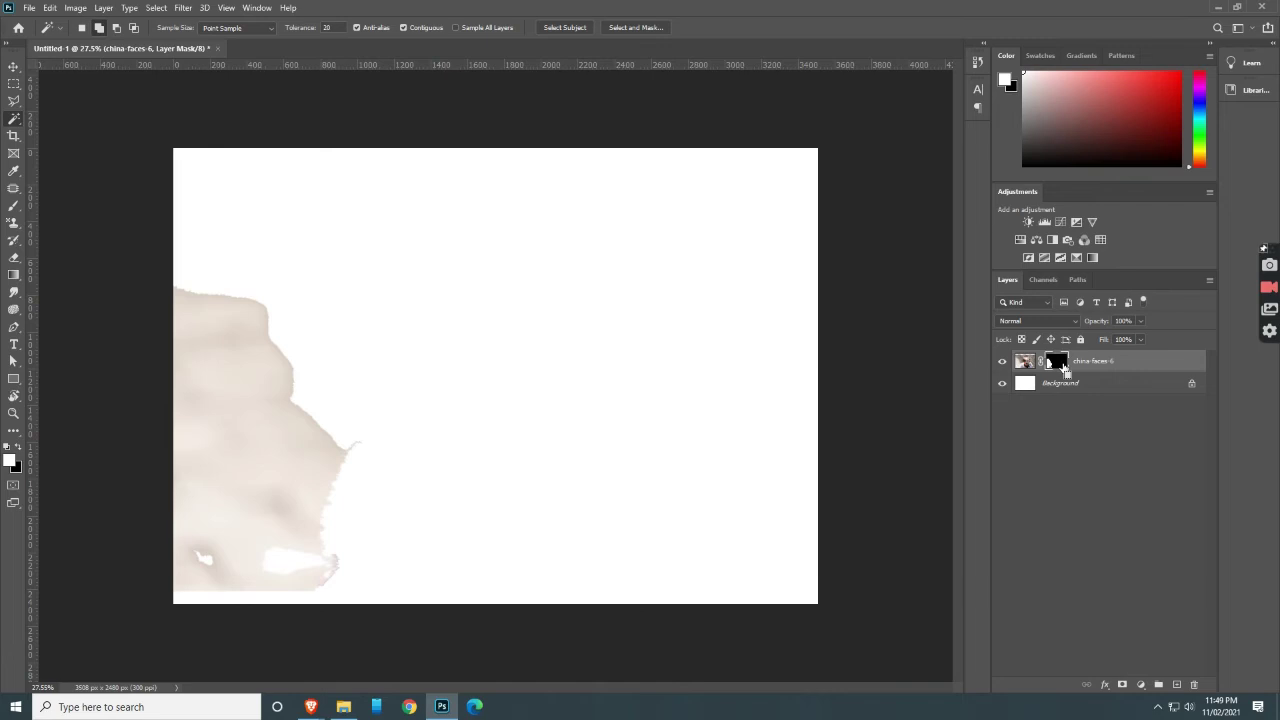
key("ctrl+i")
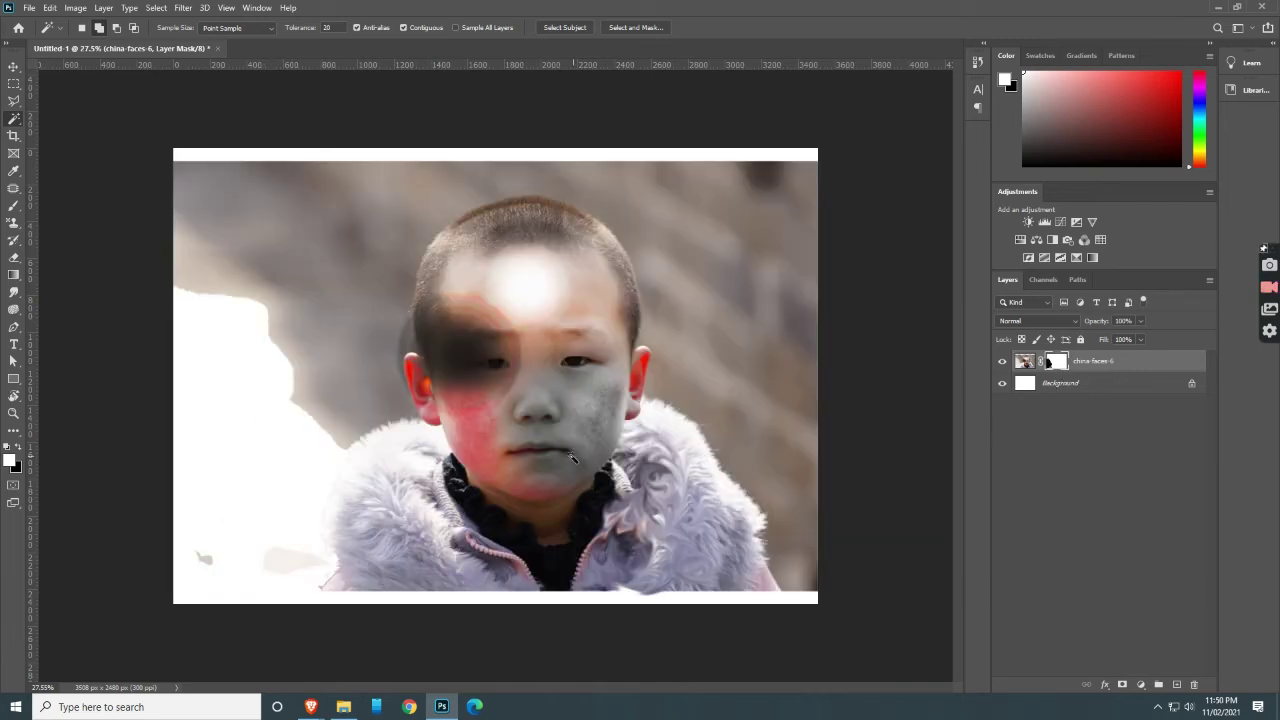
- Add a line of text with a person's first name in Myriad Pro Bold beside the head
left_click(14, 345)
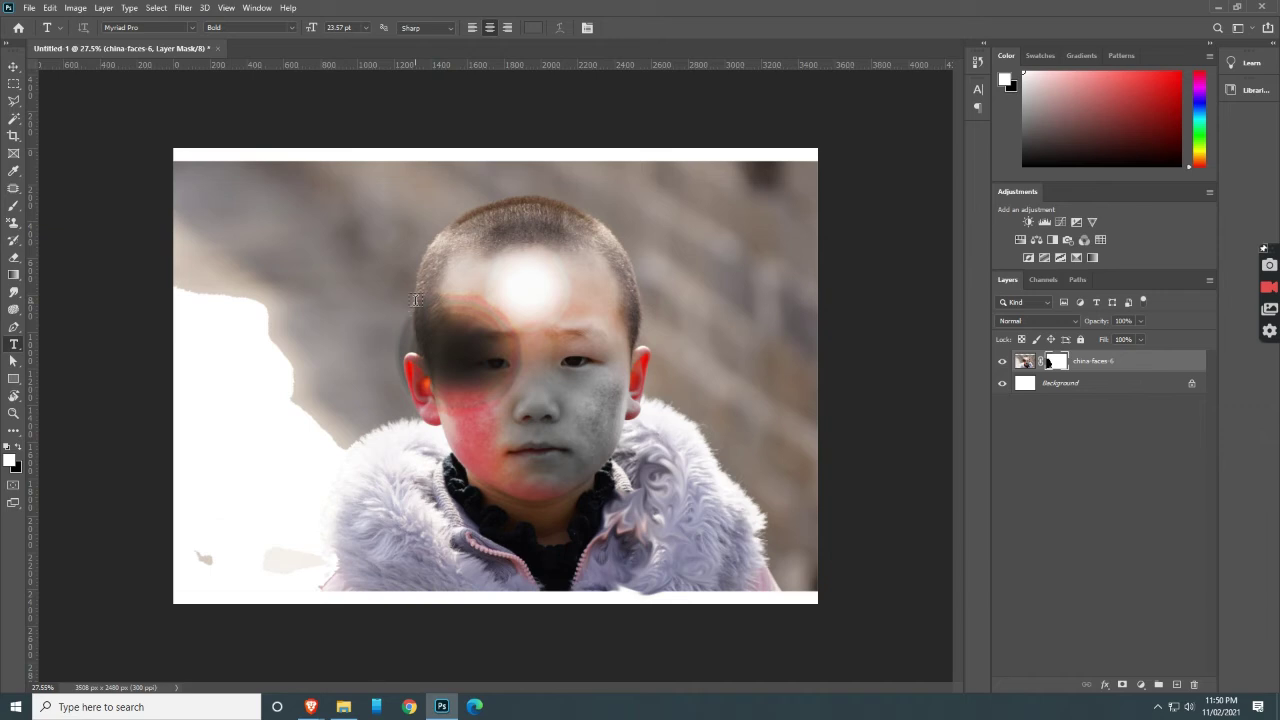
left_click(416, 300)
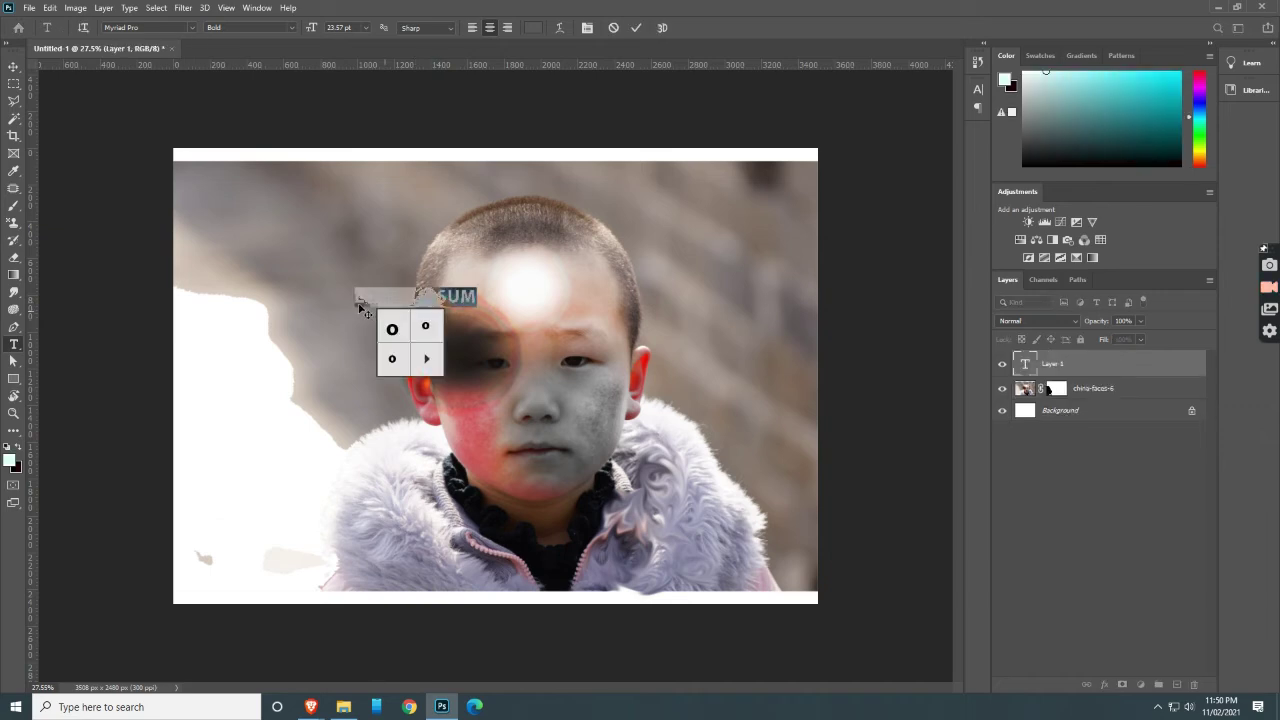
key("BackSpace")
type("VISHAL")
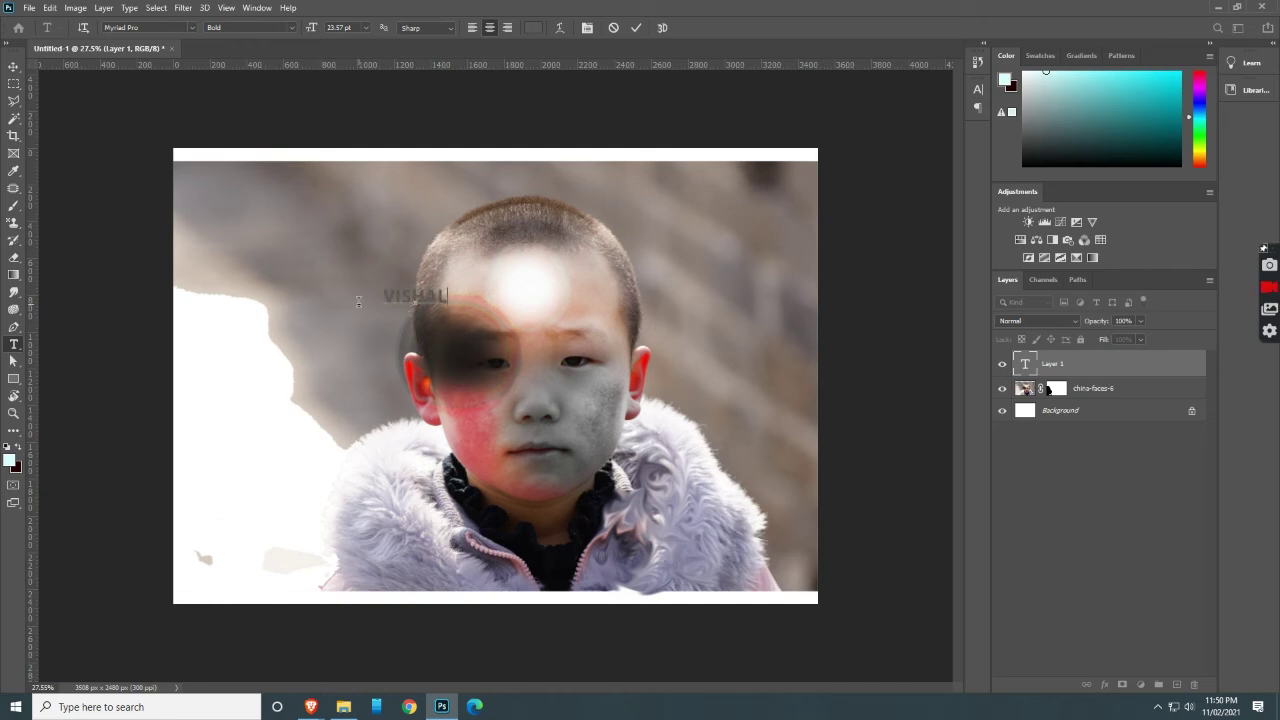
- Enlarge the name text to 46.57 pt and colour it black
key("ctrl+a")
key("ctrl+shift+period")
key("ctrl+shift+period")
key("ctrl+shift+period")
key("ctrl+shift+period")
key("ctrl+shift+period")
key("ctrl+shift+period")
key("ctrl+shift+period")
key("ctrl+shift+period")
key("ctrl+shift+period")
key("ctrl+shift+period")
left_click(533, 28)
left_click_drag(738, 506, 768, 562)
left_click(899, 382)
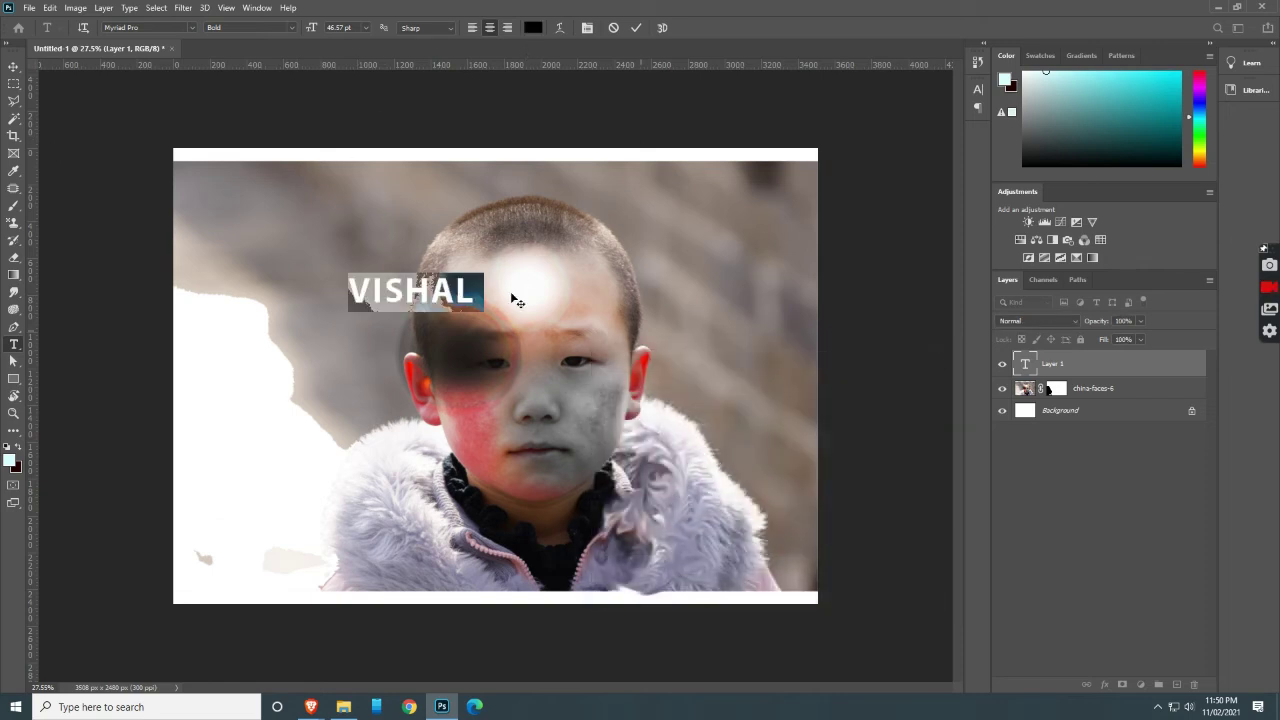
- Scale the name text to about 262% and place it across the face at eye level
left_click(13, 69)
key("ctrl+t")
left_click_drag(476, 276, 703, 212)
left_click_drag(609, 326, 617, 401)
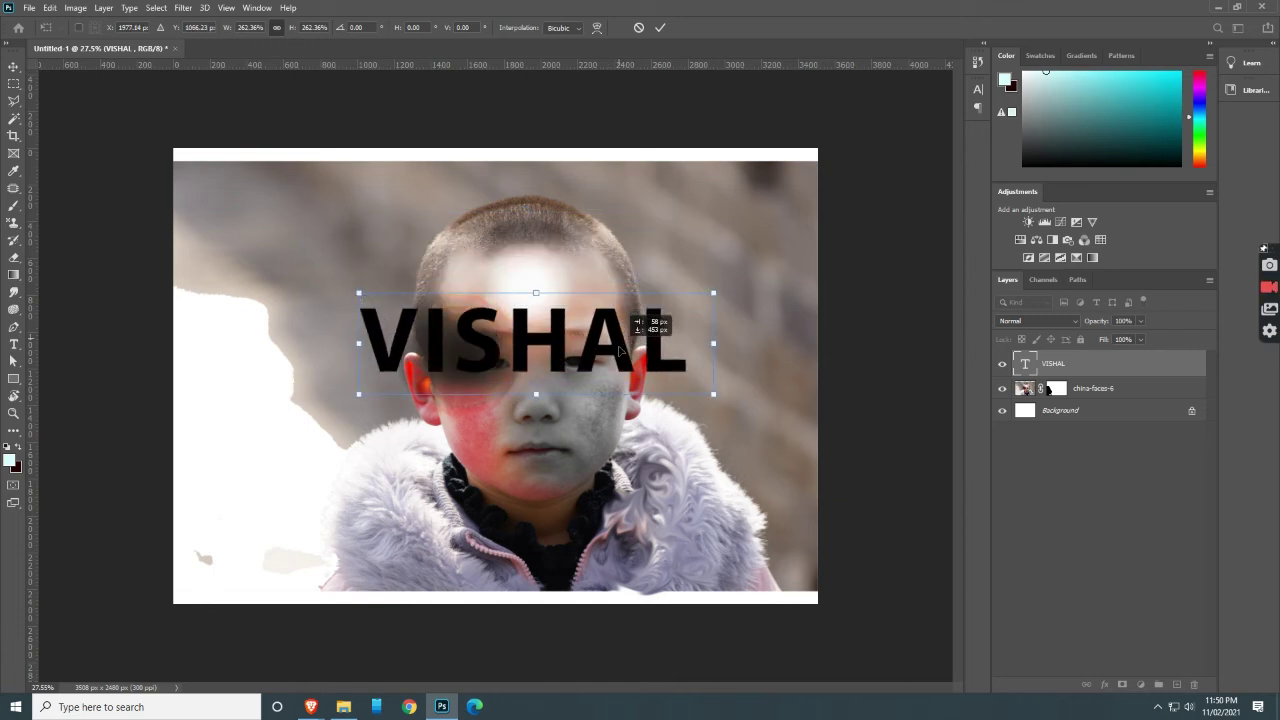
key("Return")
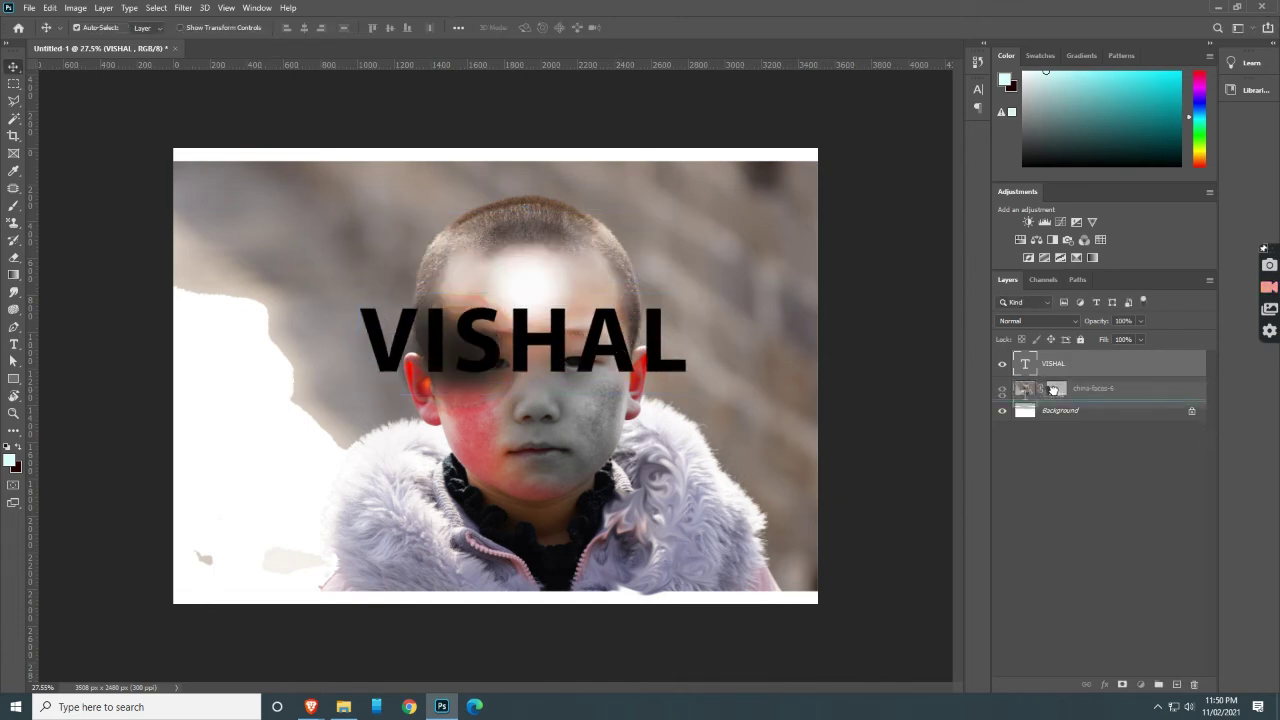
- Place the portrait layer above the text layer with its mask deleted, and clip the photo to the lettering
left_click_drag(1061, 382, 1058, 360)
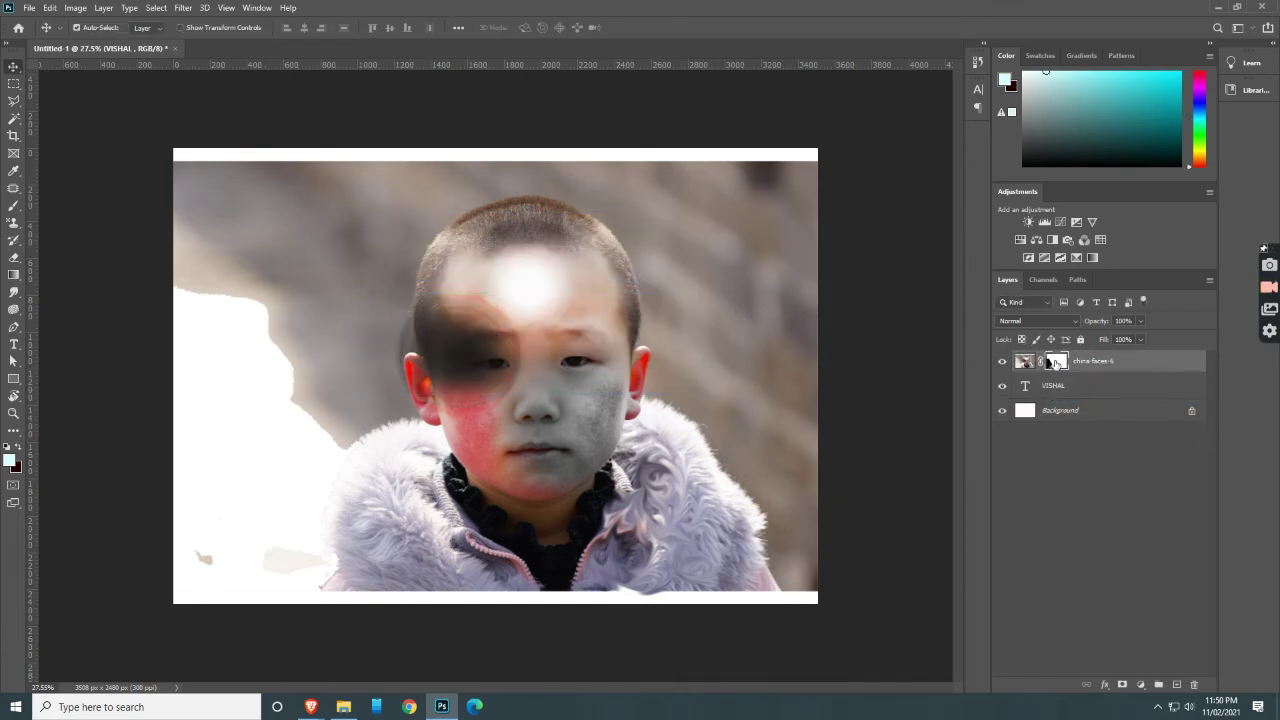
right_click(1057, 362)
left_click(1086, 388)
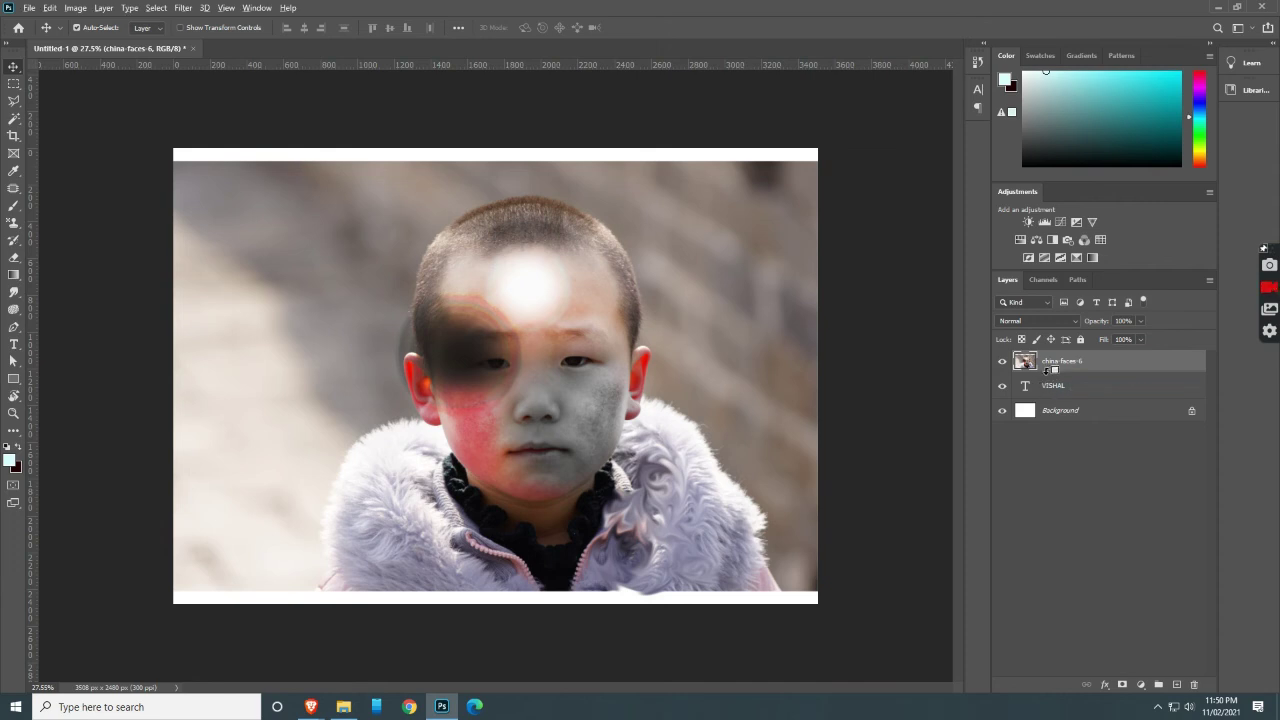
left_click(1046, 370, "alt")
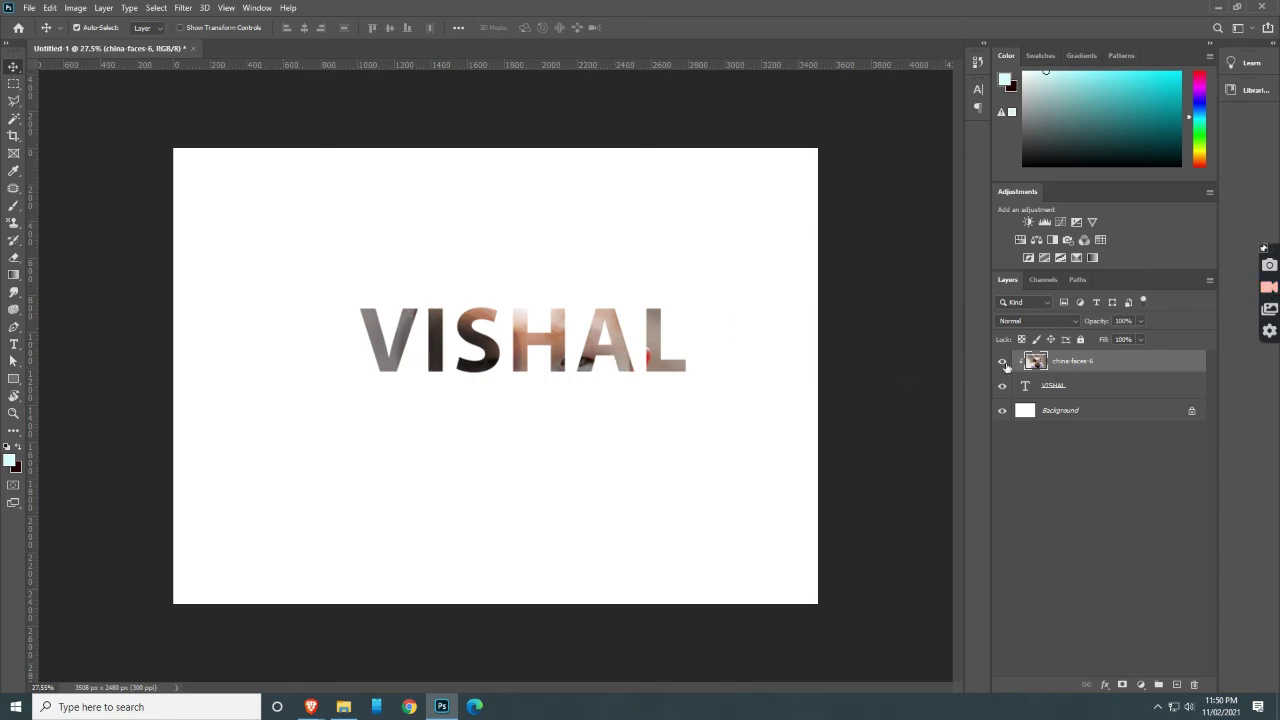
- Delete the clipped portrait layer and the text layer, keeping only the white Background
key("Delete")
key("Delete")
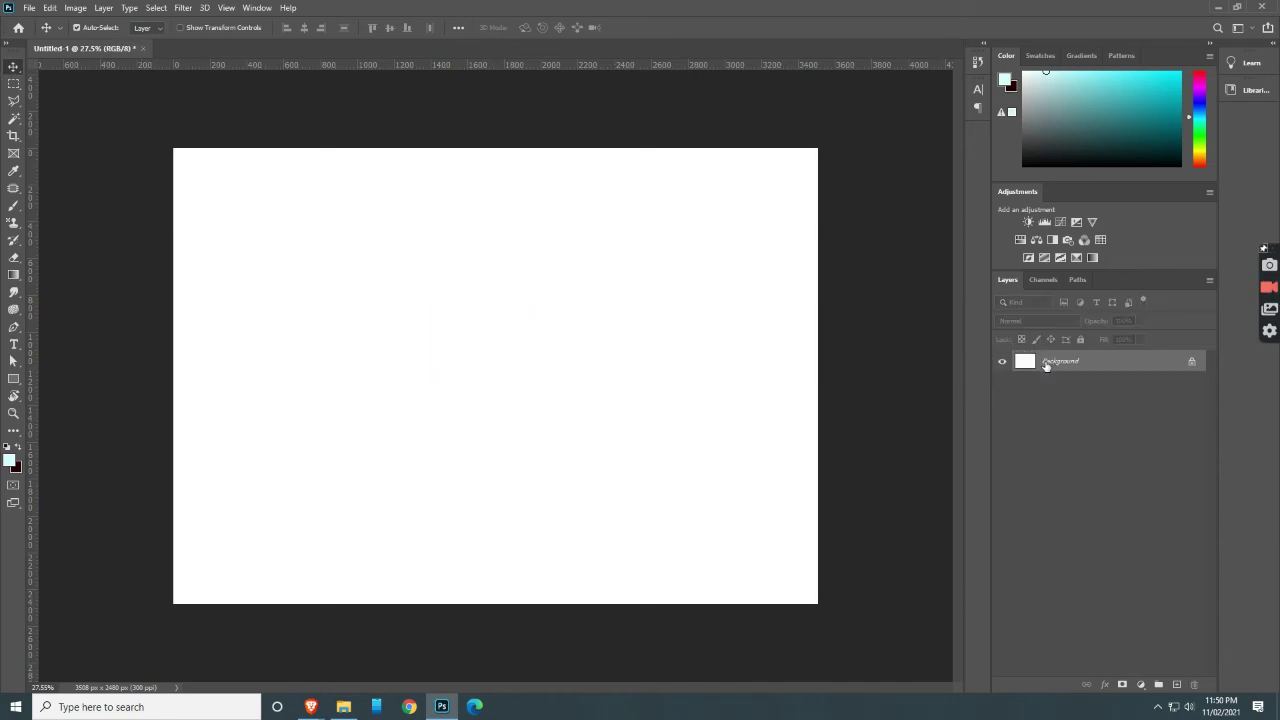
- Draw a closed S-curved path from two anchor points in the canvas's upper middle with the Pen tool in Path mode
left_click(15, 327)
left_click_drag(15, 327, 66, 330)
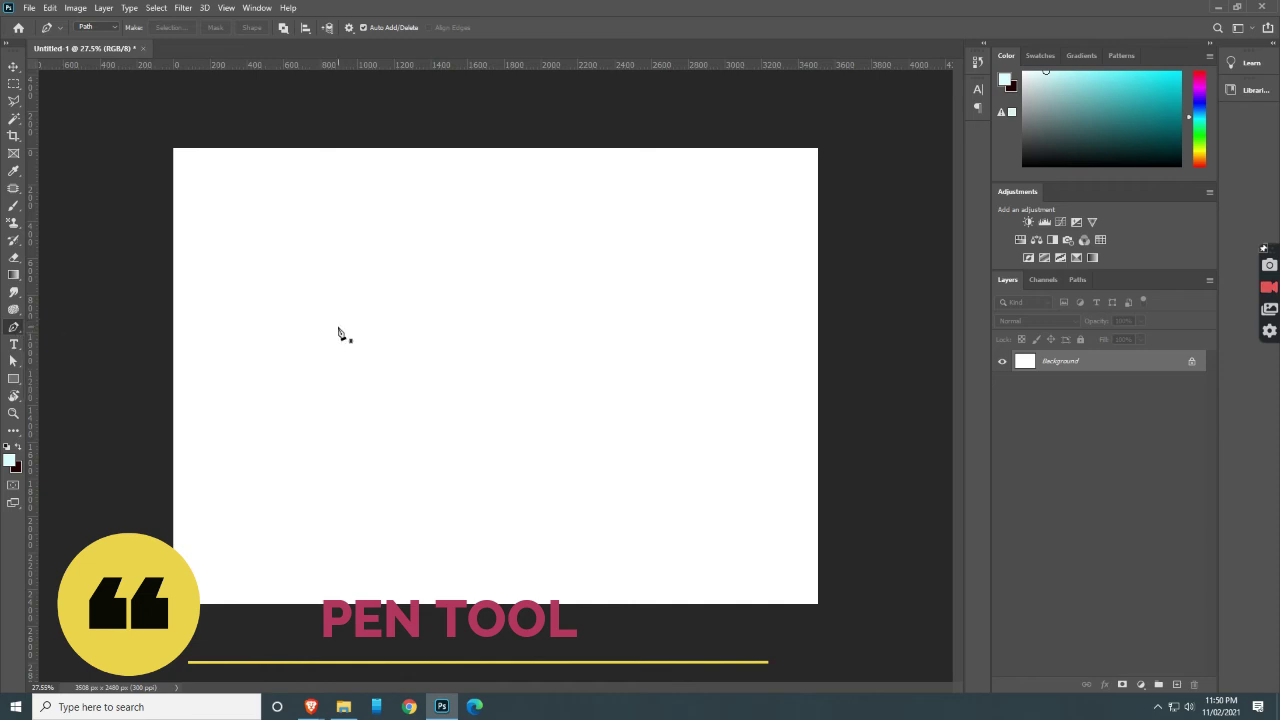
left_click_drag(361, 338, 408, 320)
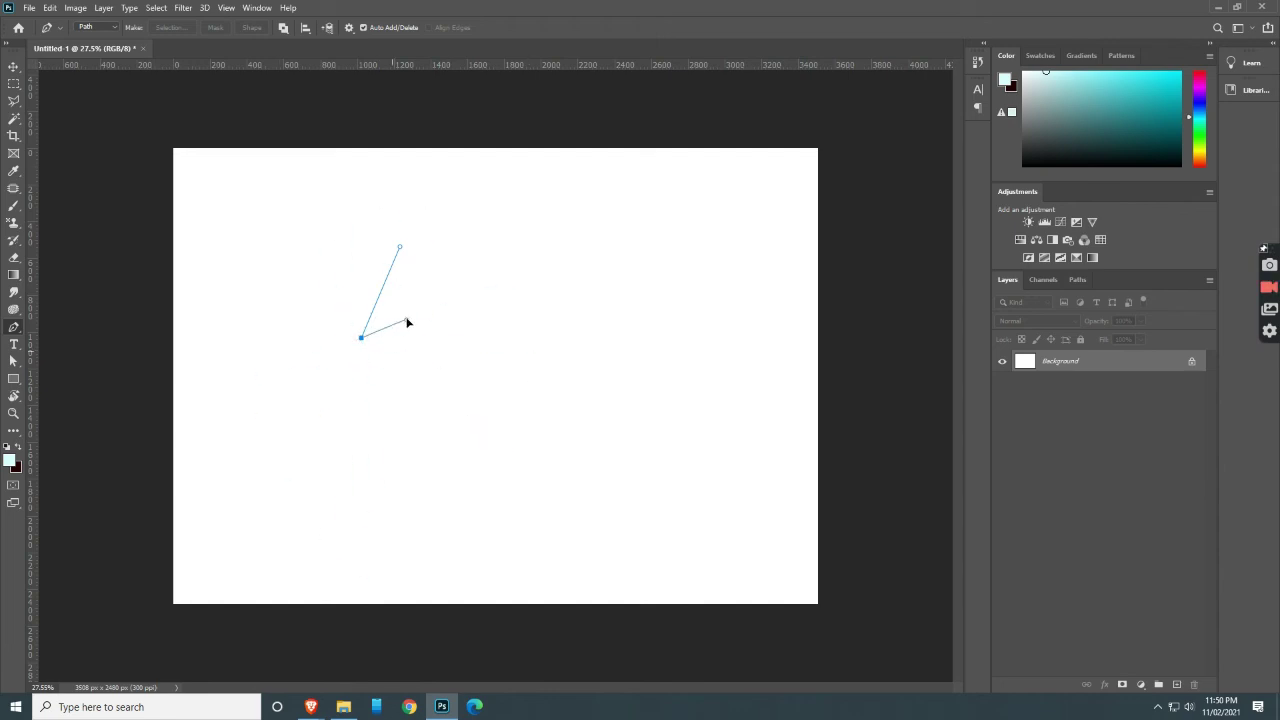
left_click(540, 206)
left_click_drag(561, 220, 435, 192)
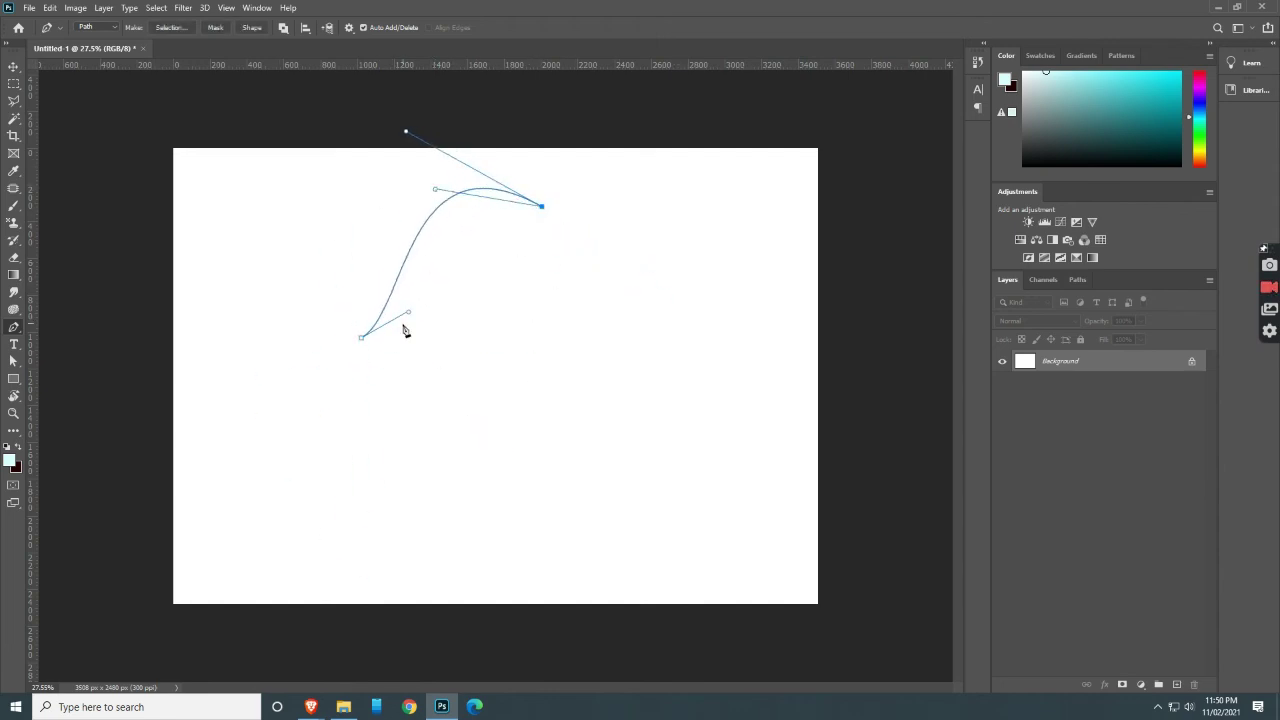
left_click_drag(362, 339, 286, 291)
left_click(13, 67)
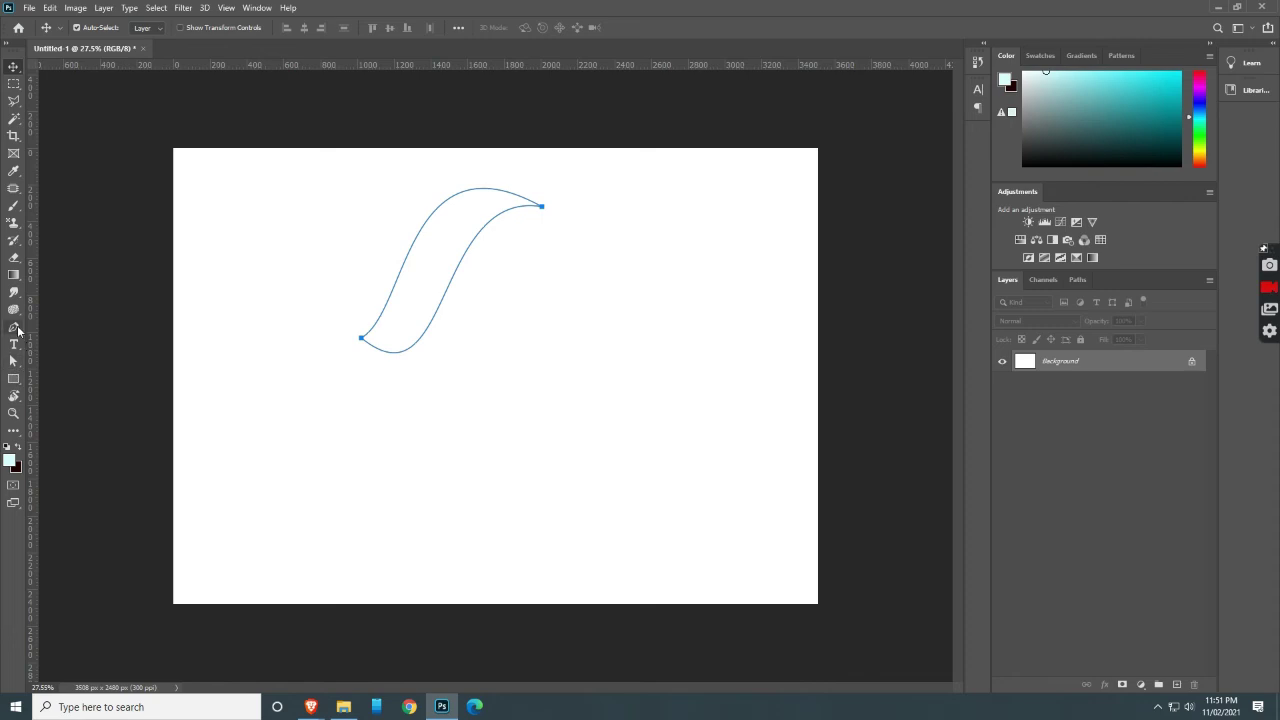
- Draw a closed curved sliver about 335 px wide and 531 px high near the canvas's left edge with the Pen tool in Shape mode
left_click(14, 328)
left_click(110, 27)
left_click(95, 33)
left_click(206, 323)
left_click(257, 299)
left_click(241, 222)
left_click_drag(196, 390, 203, 492)
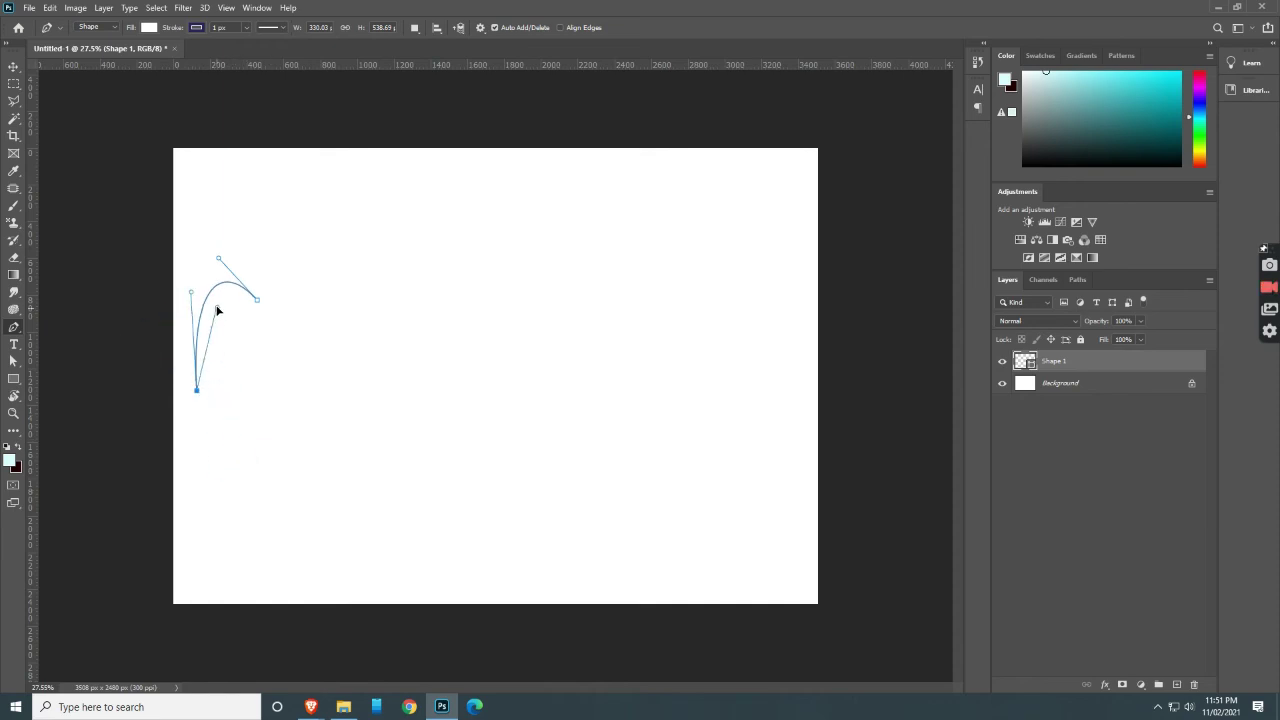
left_click_drag(257, 300, 279, 333)
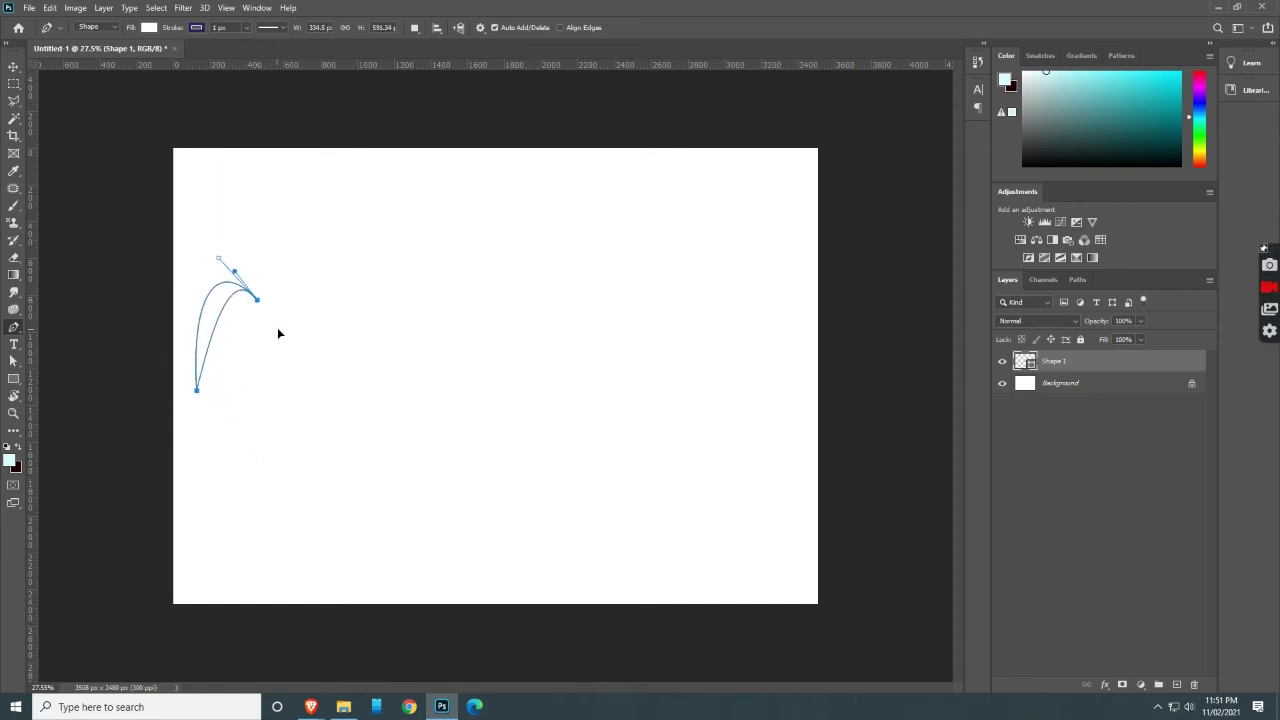
- Set the curved shape's fill to a dark brown from the recently used colours
left_click(149, 27)
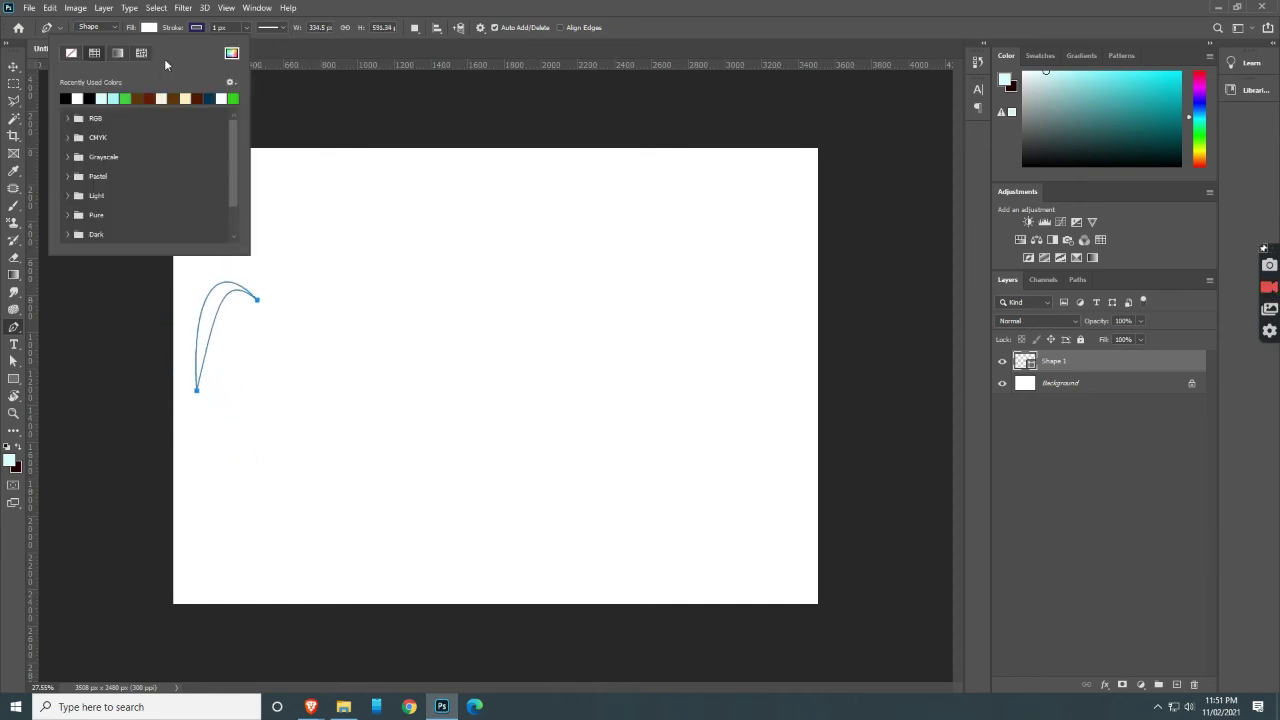
left_click(177, 97)
left_click(297, 92)
- Move the filled curved shape and delete it from the canvas
key("v")
left_click_drag(225, 302, 282, 360)
key("Delete")
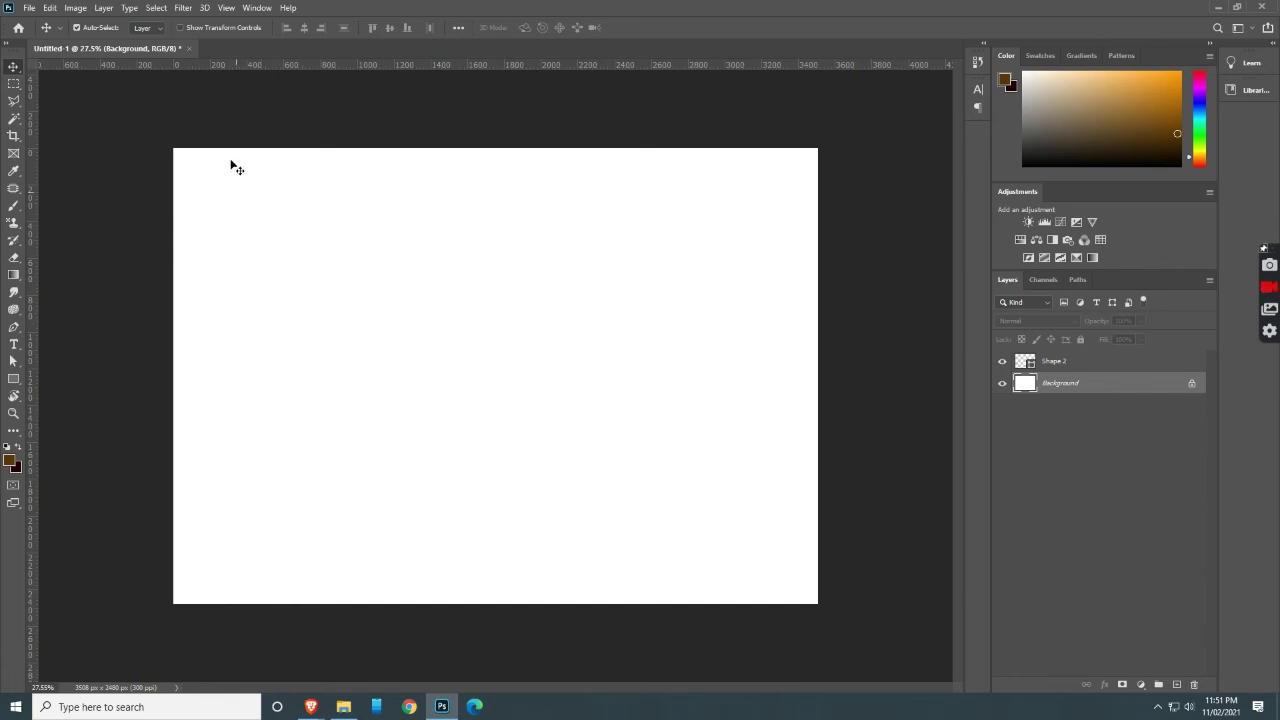
- Open the Vanishing Point filter on the Background, define a four-corner perspective plane narrowing towards the canvas centre, and activate its Marquee tool
left_click(183, 8)
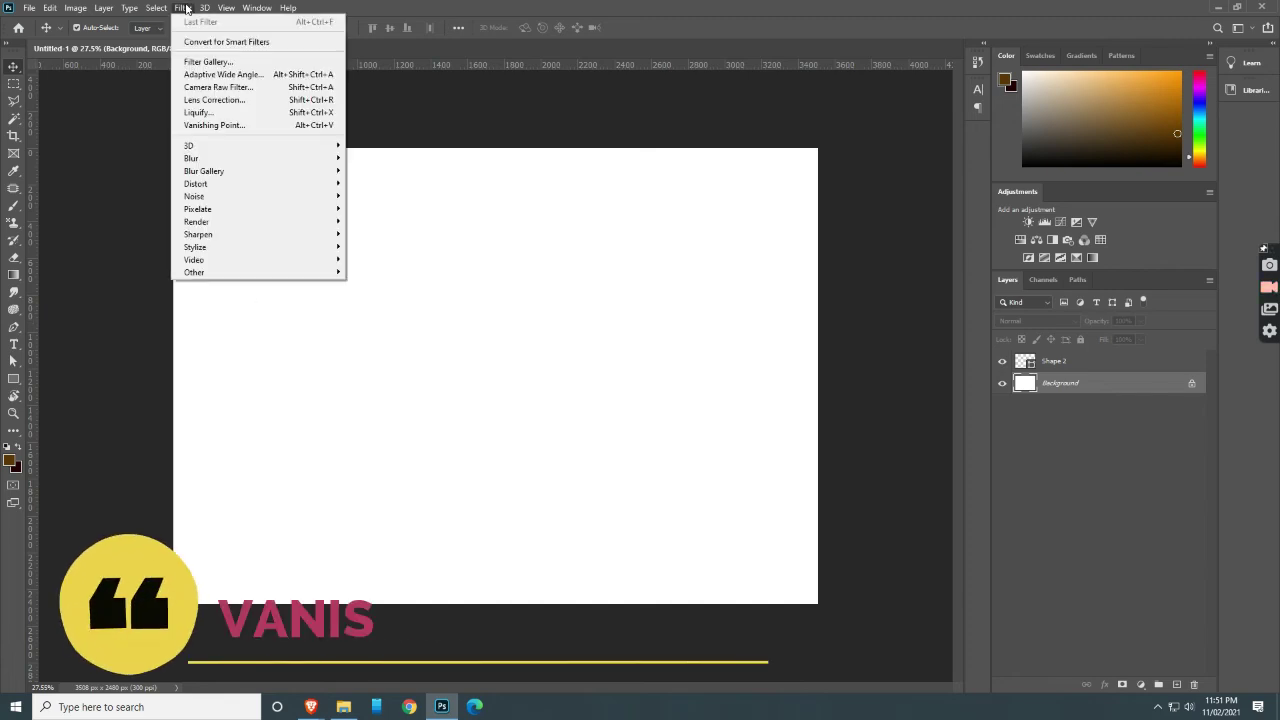
left_click(212, 126)
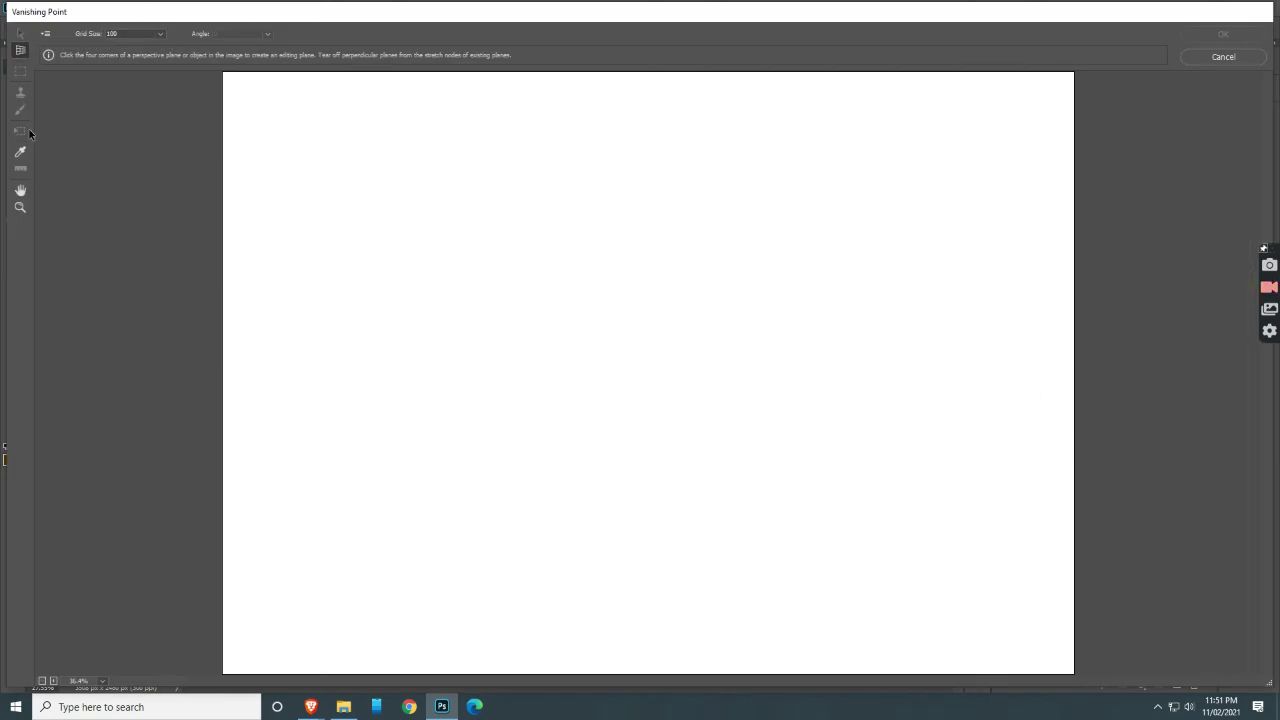
left_click(428, 188)
left_click(700, 308)
left_click(670, 410)
left_click(401, 549)
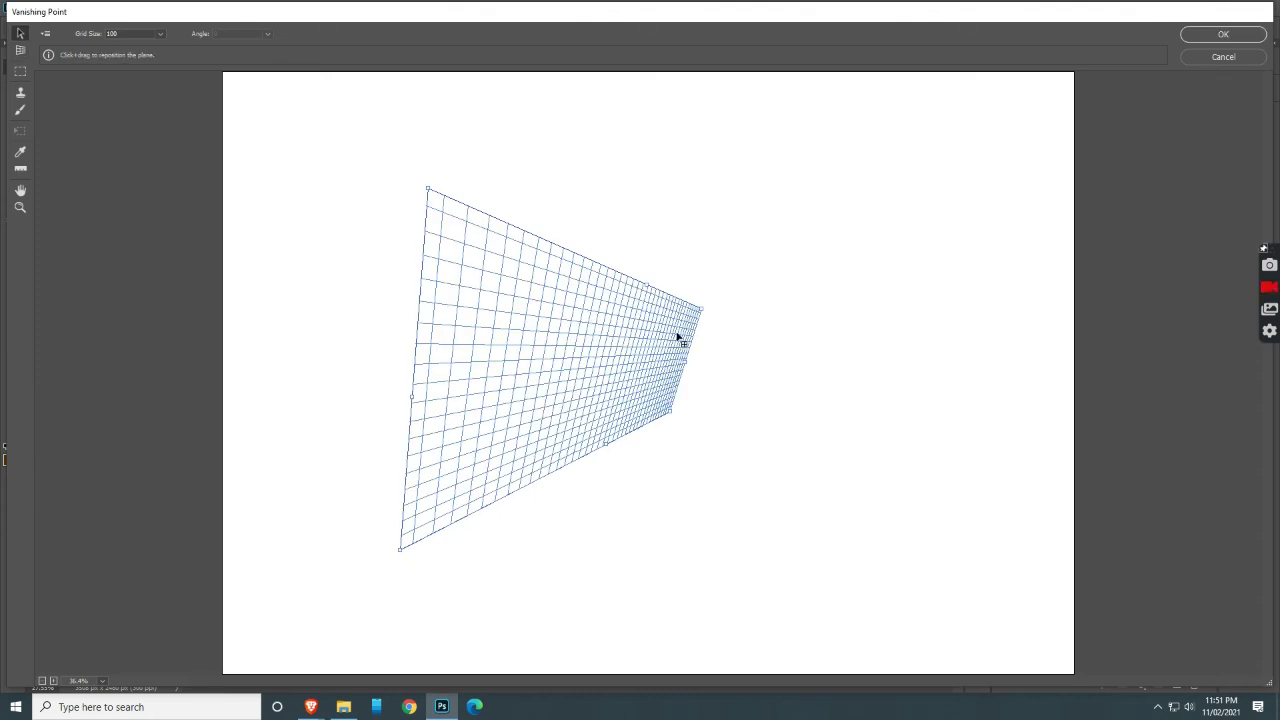
key("m")
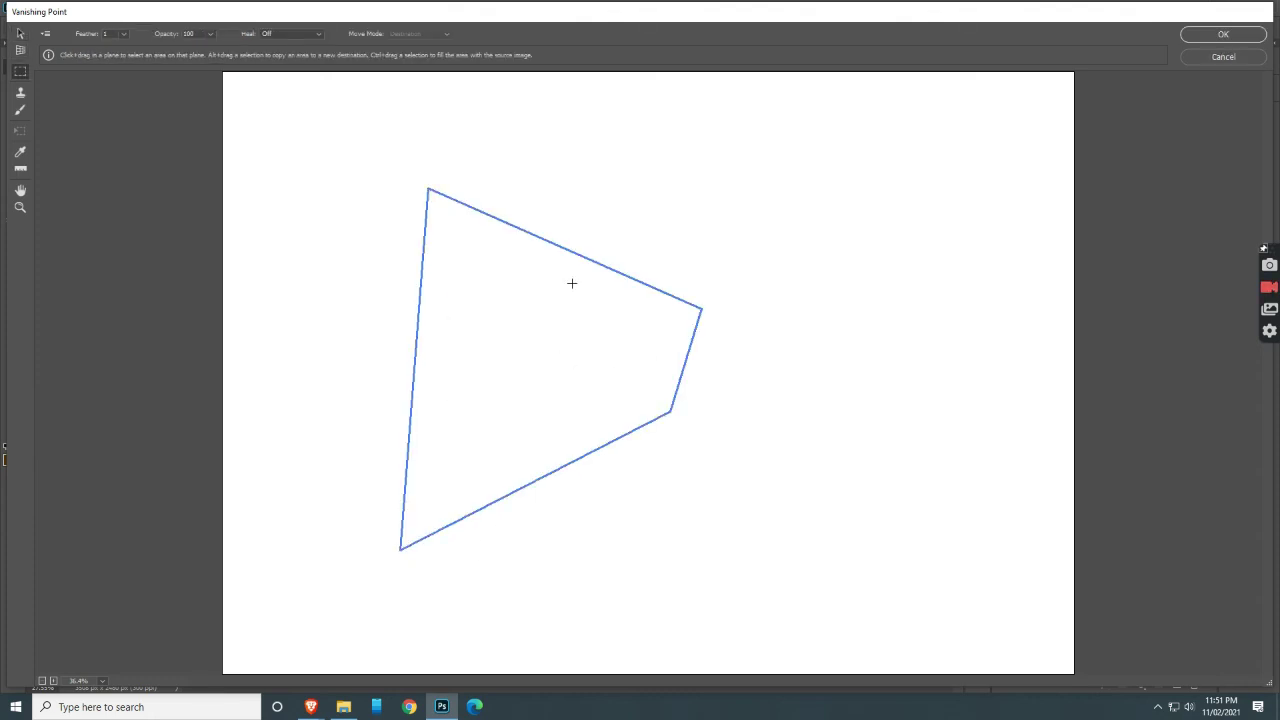
- Cancel the Vanishing Point filter and place the china-faces-6 image from the matte painting folder into the document
left_click(1223, 57)
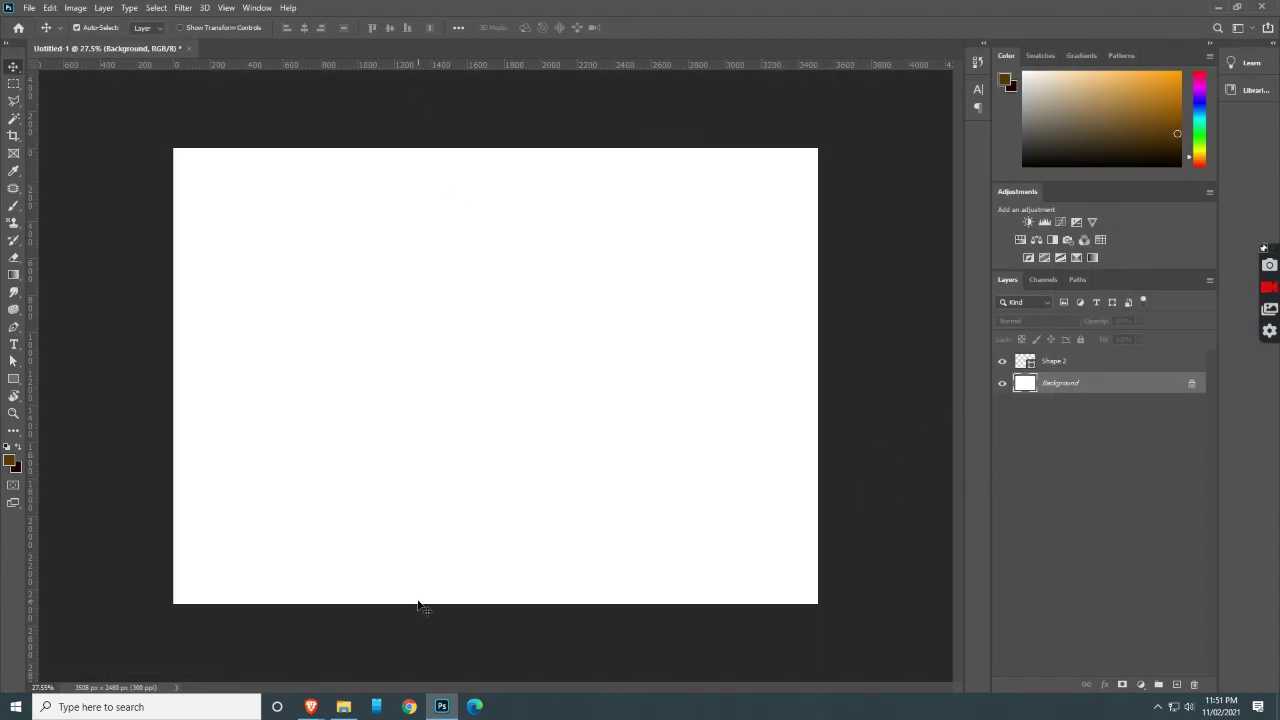
left_click(344, 707)
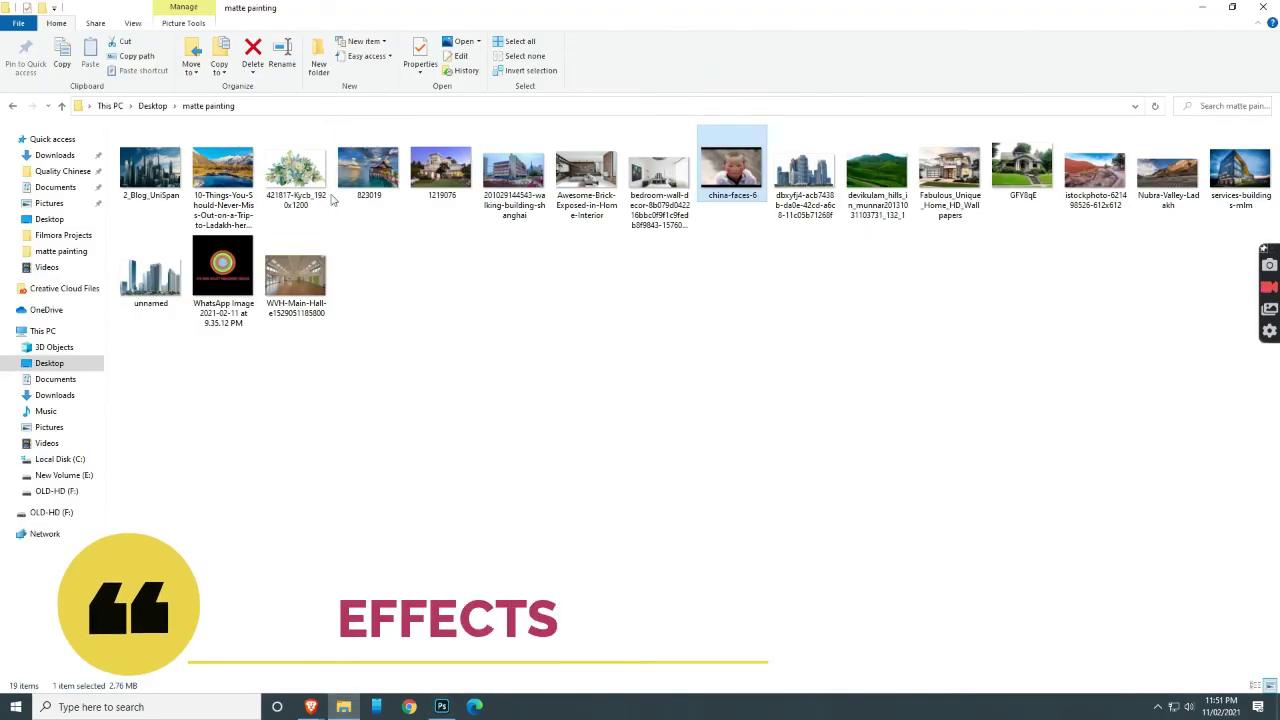
left_click_drag(747, 178, 477, 457)
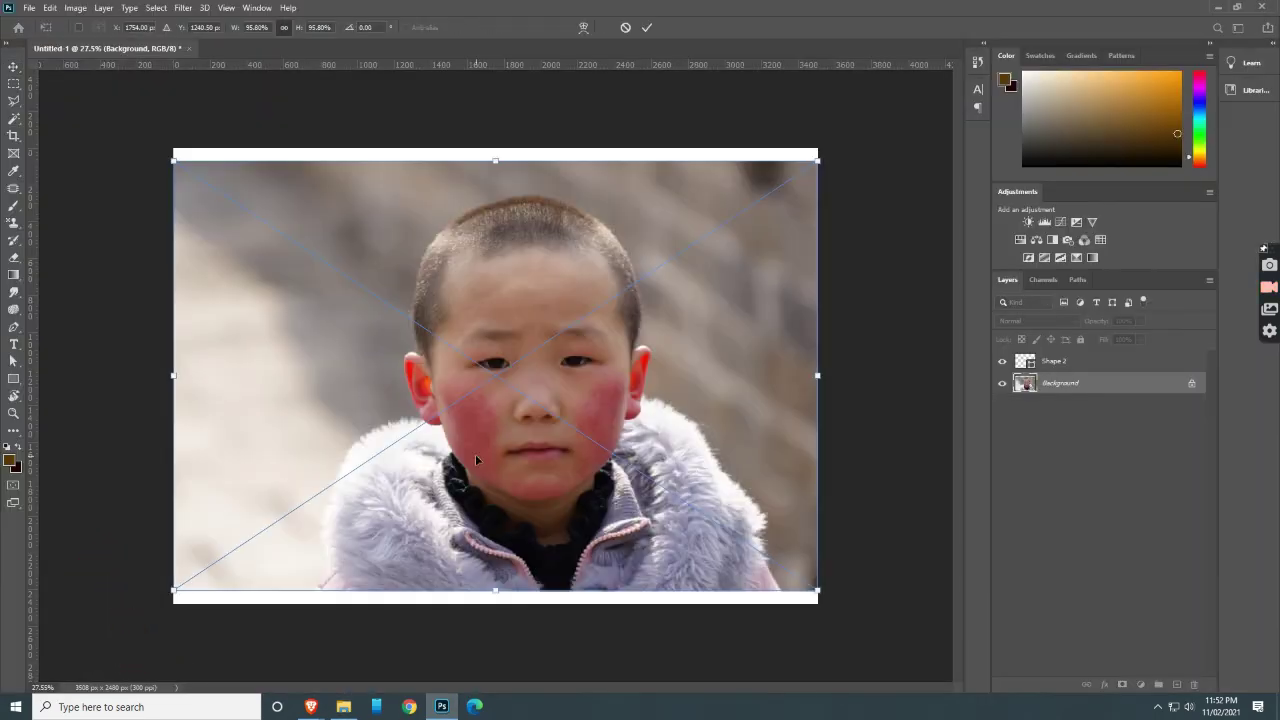
key("Return")
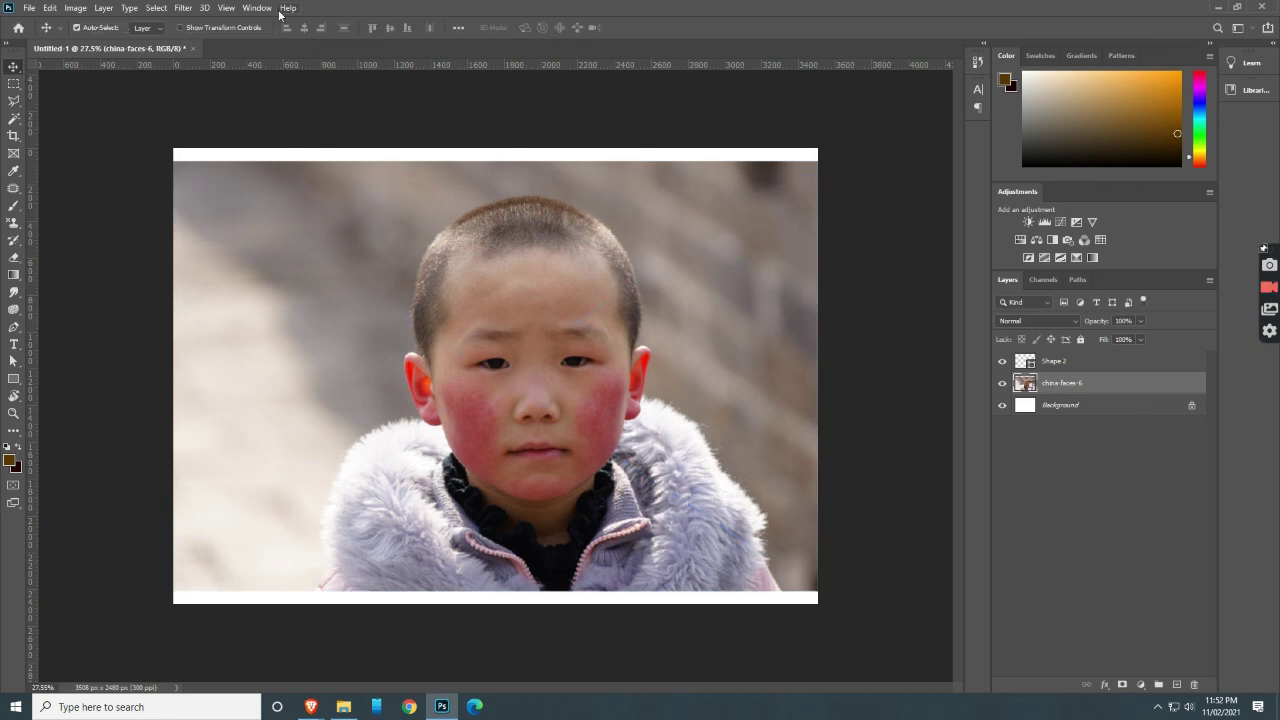
- Open Liquify on the portrait, try the Pucker tool at size 400 on the nose and enlarge the left-hand eye with Bloat at size 300
left_click(183, 8)
left_click(206, 113)
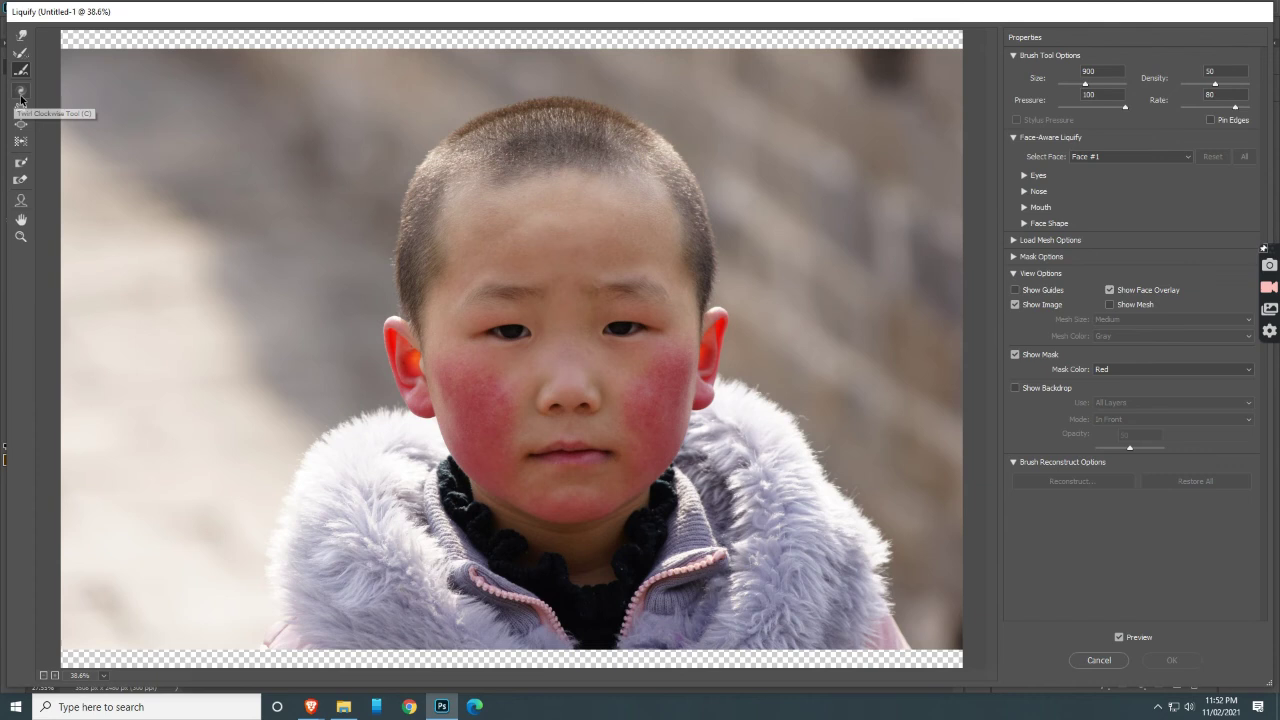
left_click(21, 107)
left_click_drag(578, 399, 570, 400)
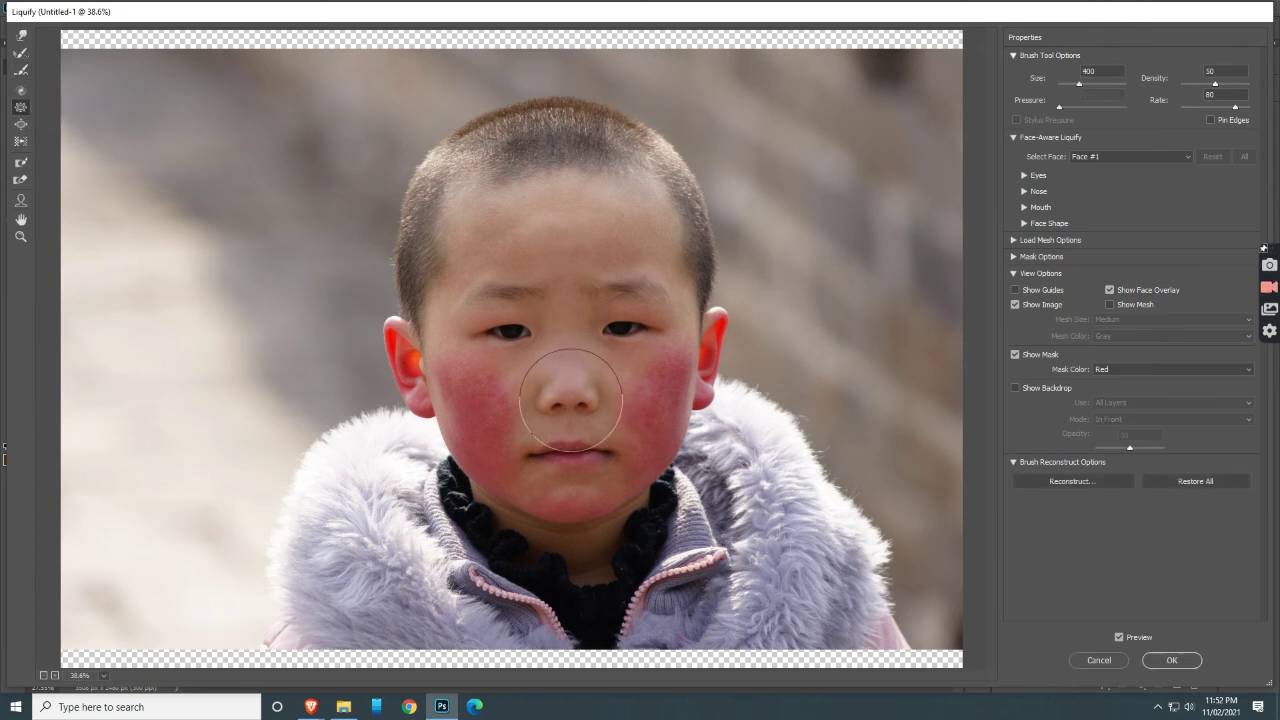
left_click(21, 124)
left_click_drag(510, 333, 507, 335)
- Try the Twirl Clockwise tool at size 800 above the right-hand eye, and discard all the Liquify changes
left_click(21, 90)
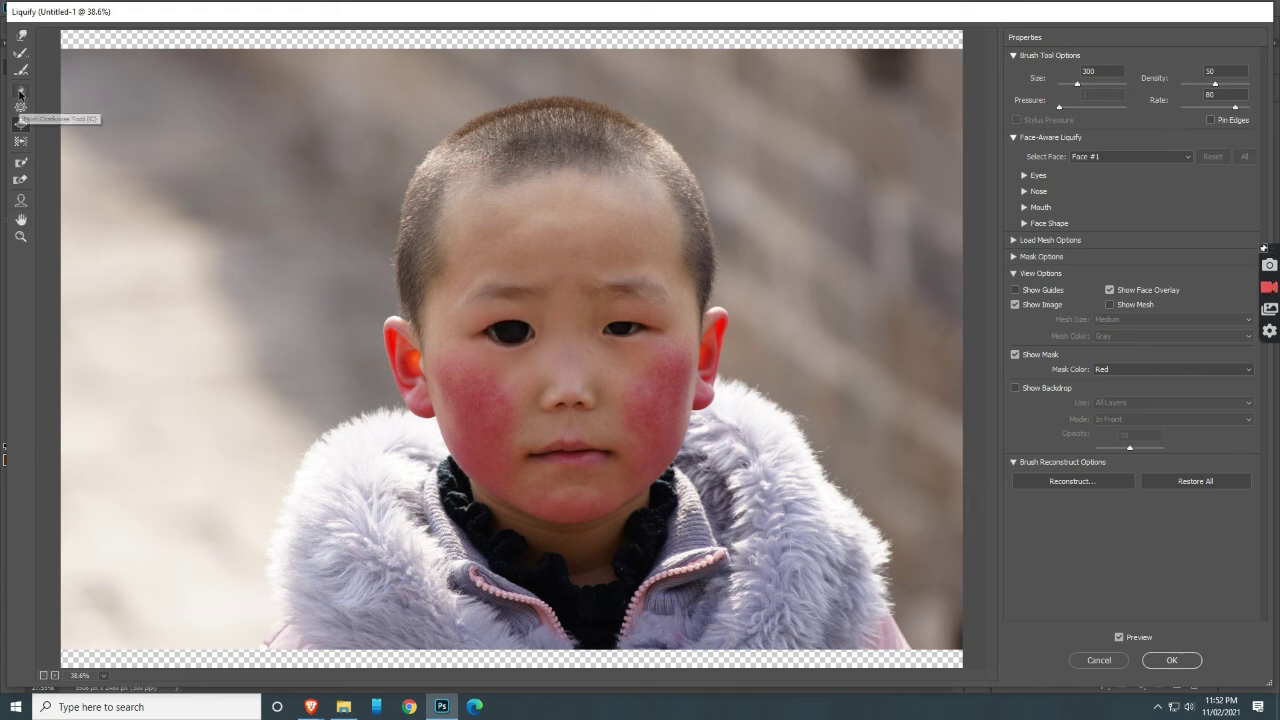
left_click_drag(620, 283, 610, 283)
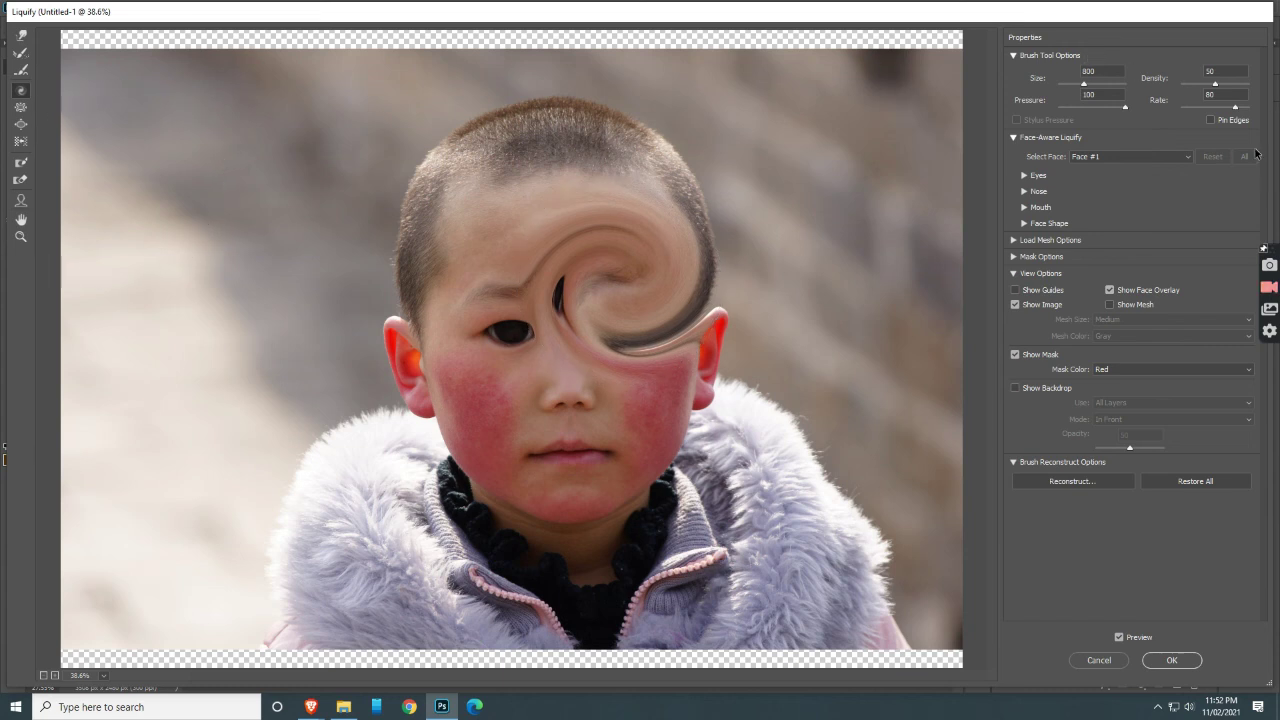
left_click(1100, 660)
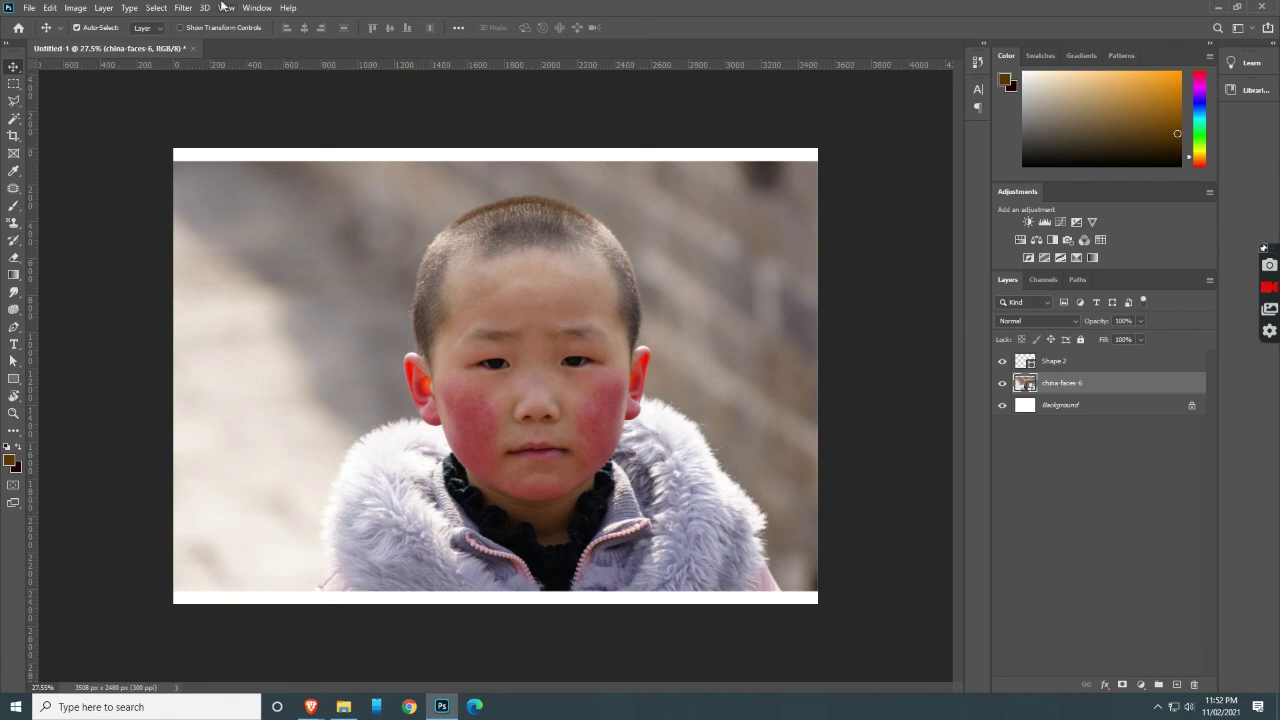
- Open the Filter Gallery on the china-faces-6 layer and set the Patchwork texture's Square Size to 10 and Relief to 18
left_click(184, 8)
left_click(219, 65)
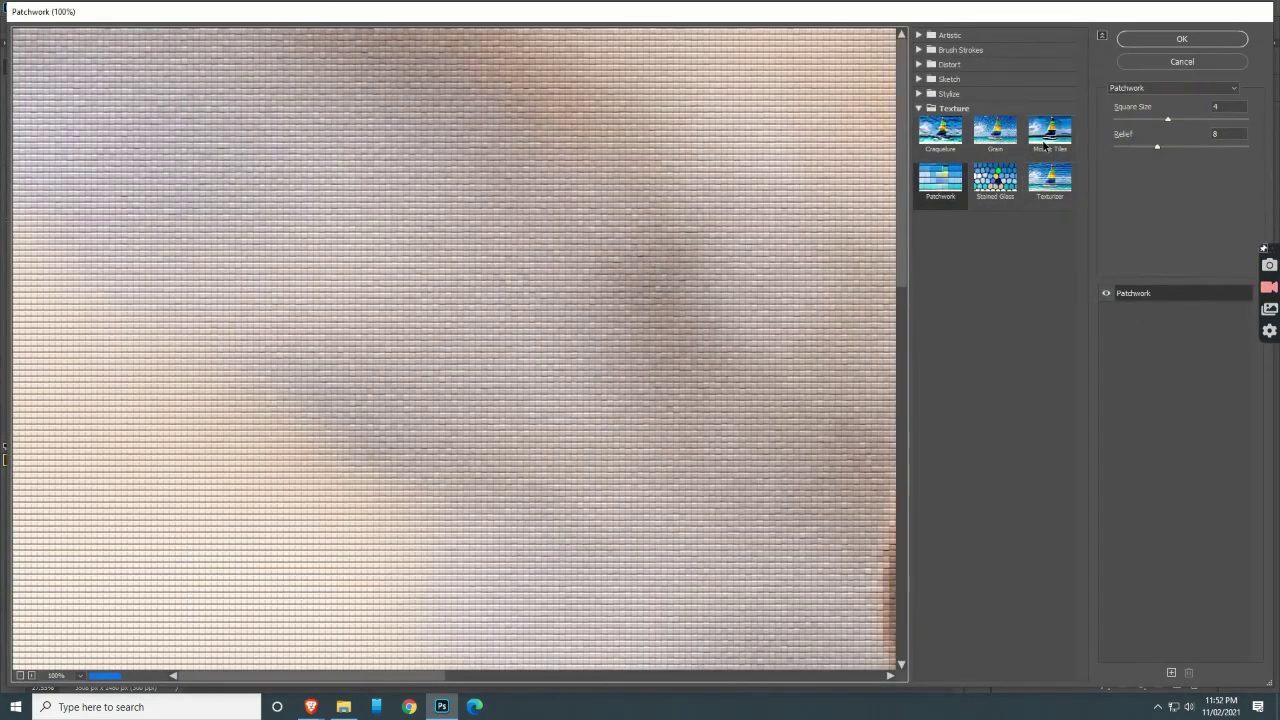
left_click(20, 676)
left_click(20, 676)
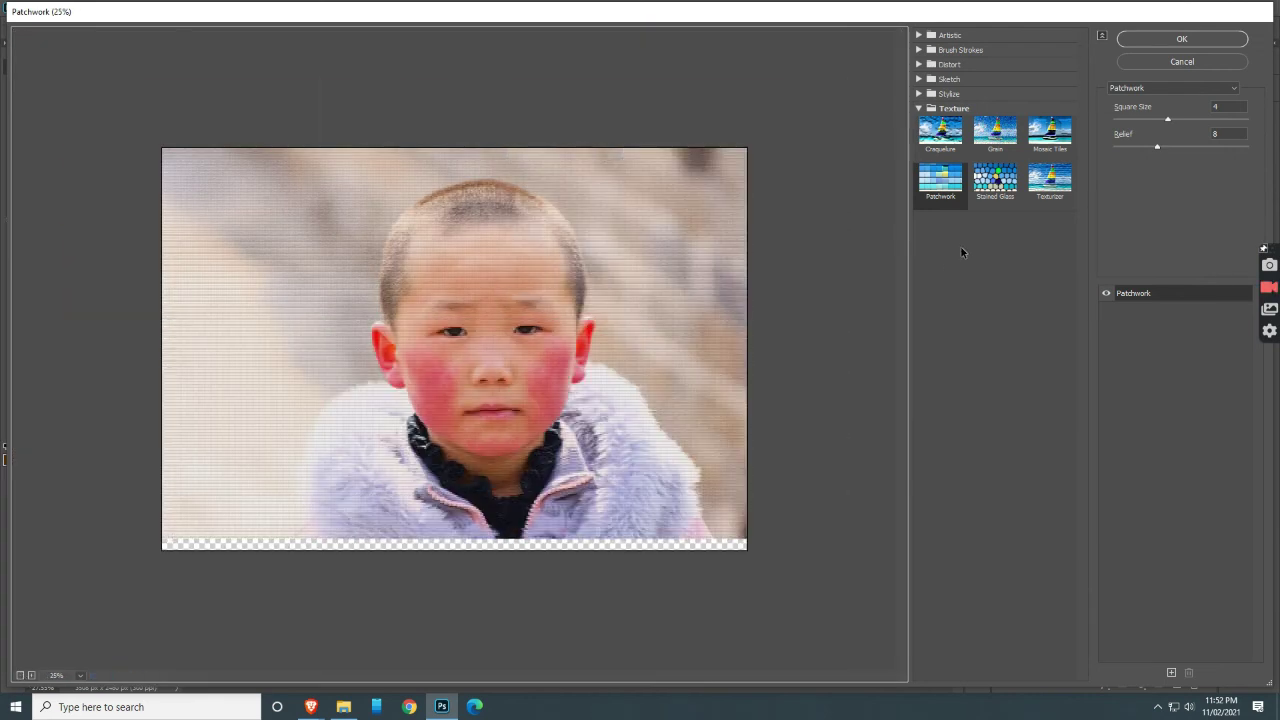
left_click_drag(1167, 122, 1247, 120)
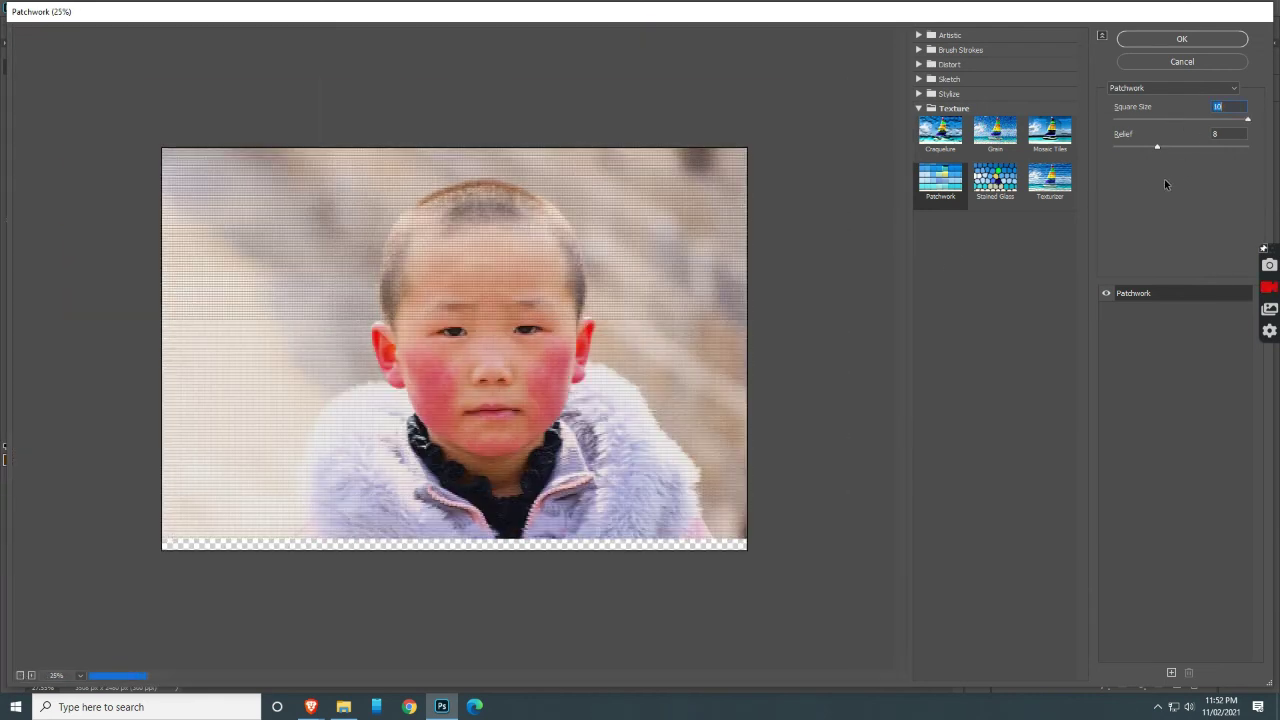
left_click_drag(1157, 147, 1208, 150)
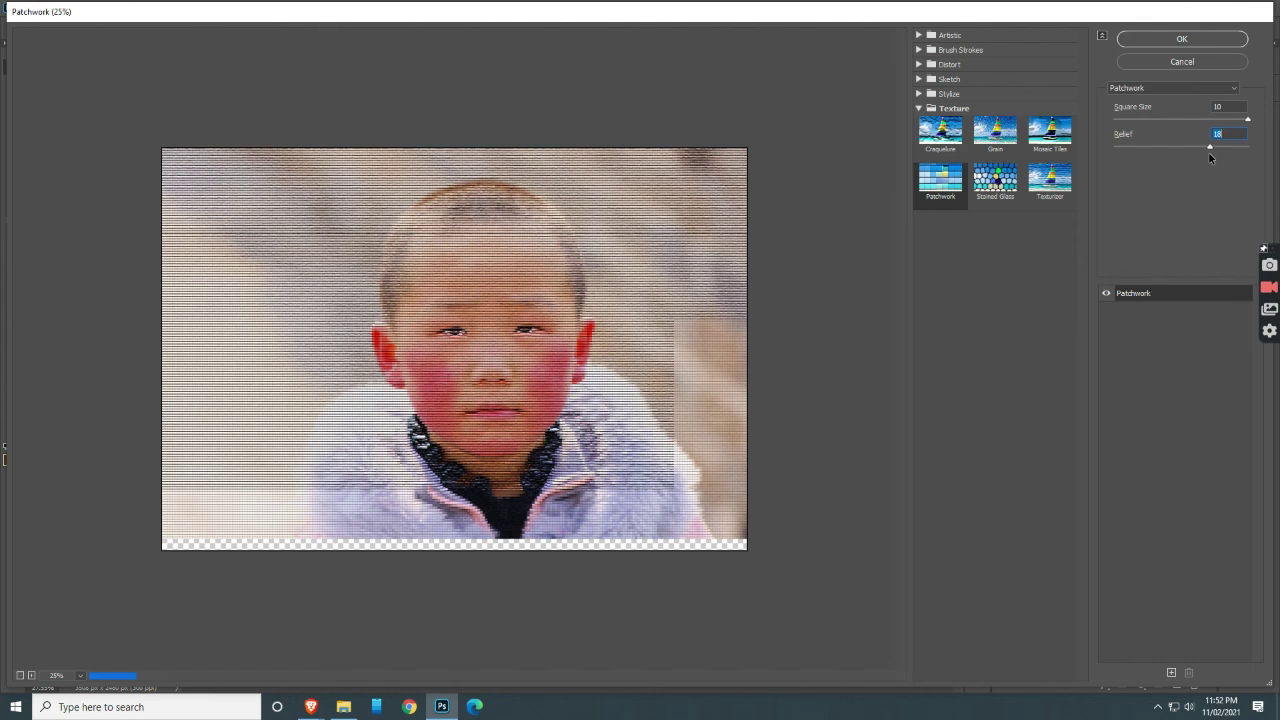
- Replace Patchwork with the Glowing Edges filter, expand the remaining filter categories, and apply the effect to the portrait
left_click(924, 93)
left_click(961, 118)
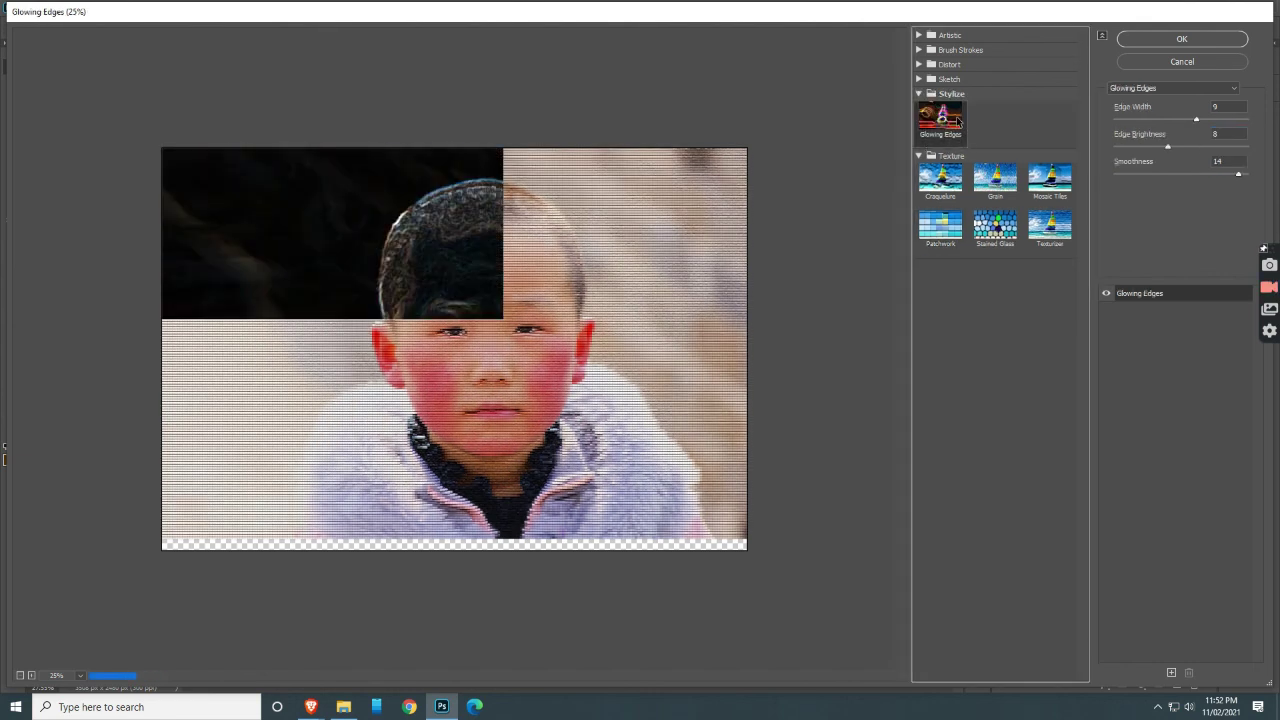
left_click(920, 79)
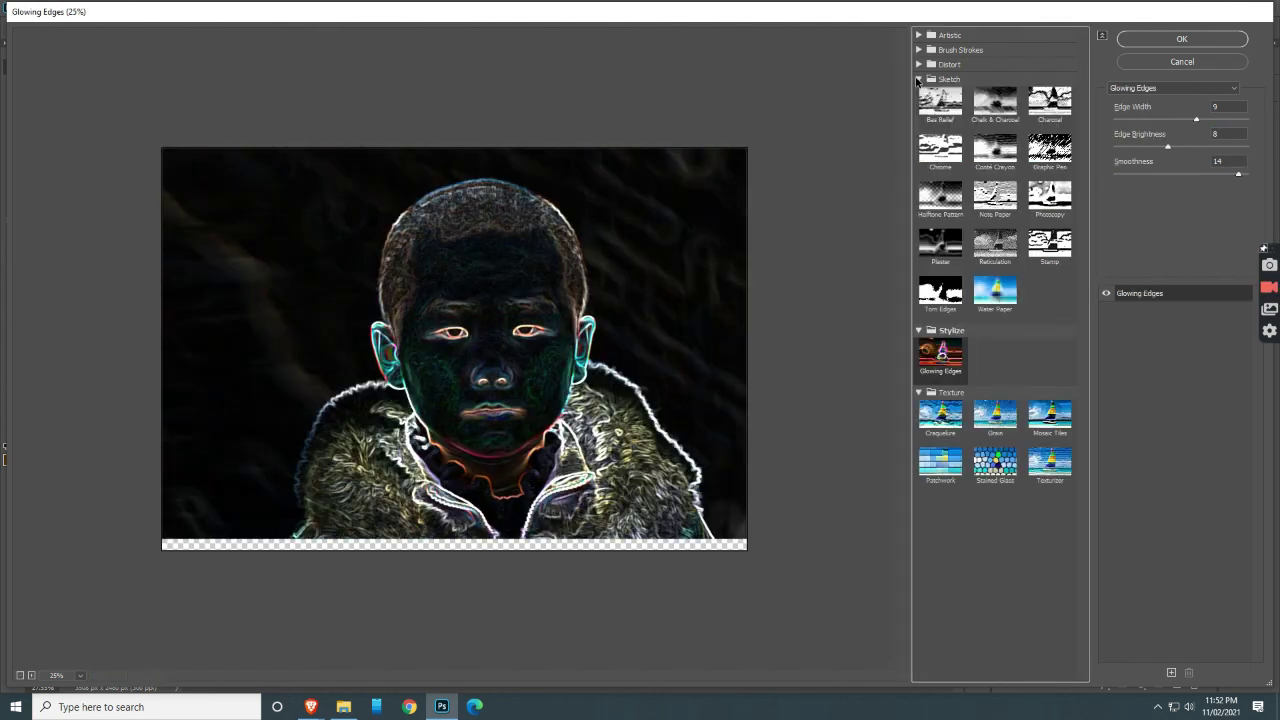
left_click(920, 64)
left_click(921, 49)
left_click(918, 35)
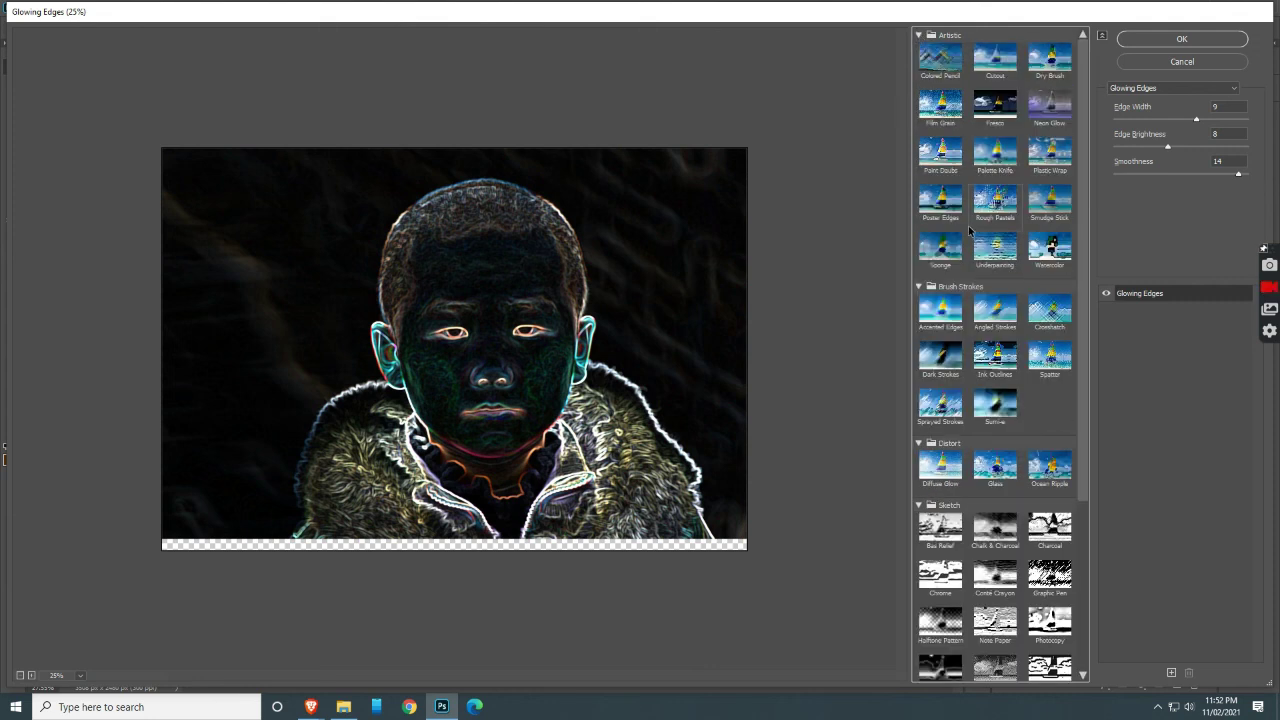
left_click(1185, 42)
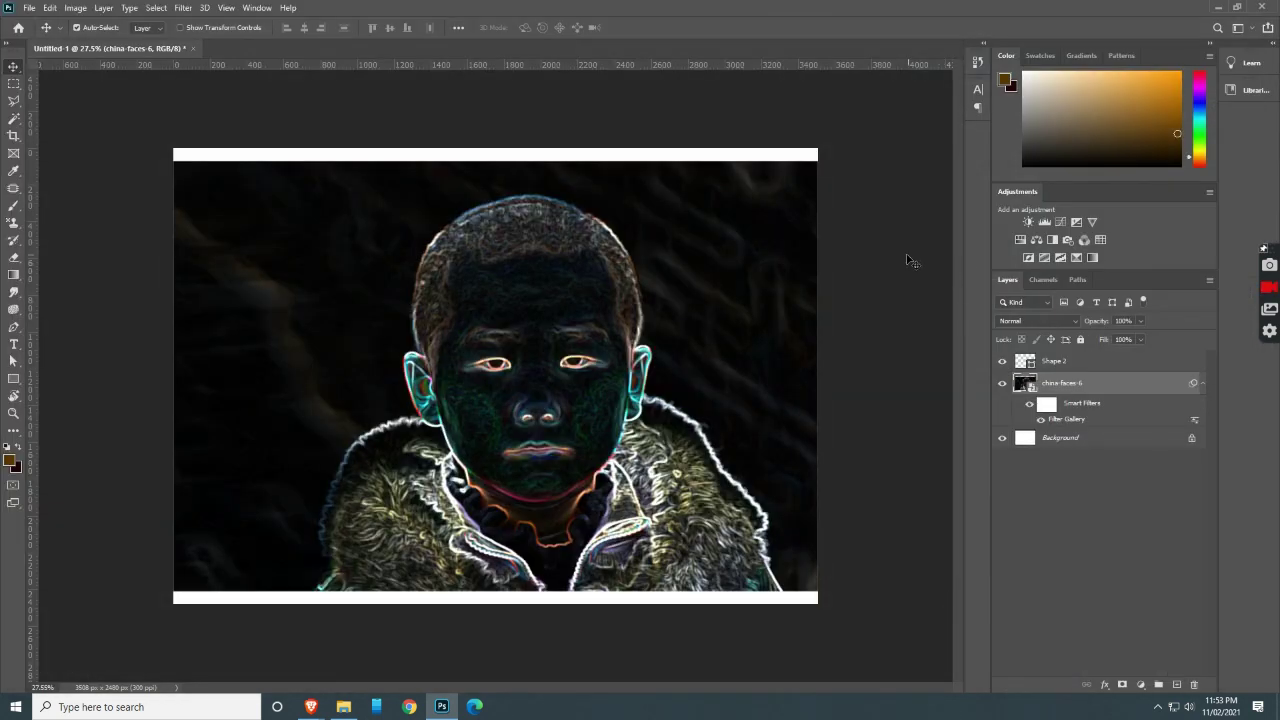